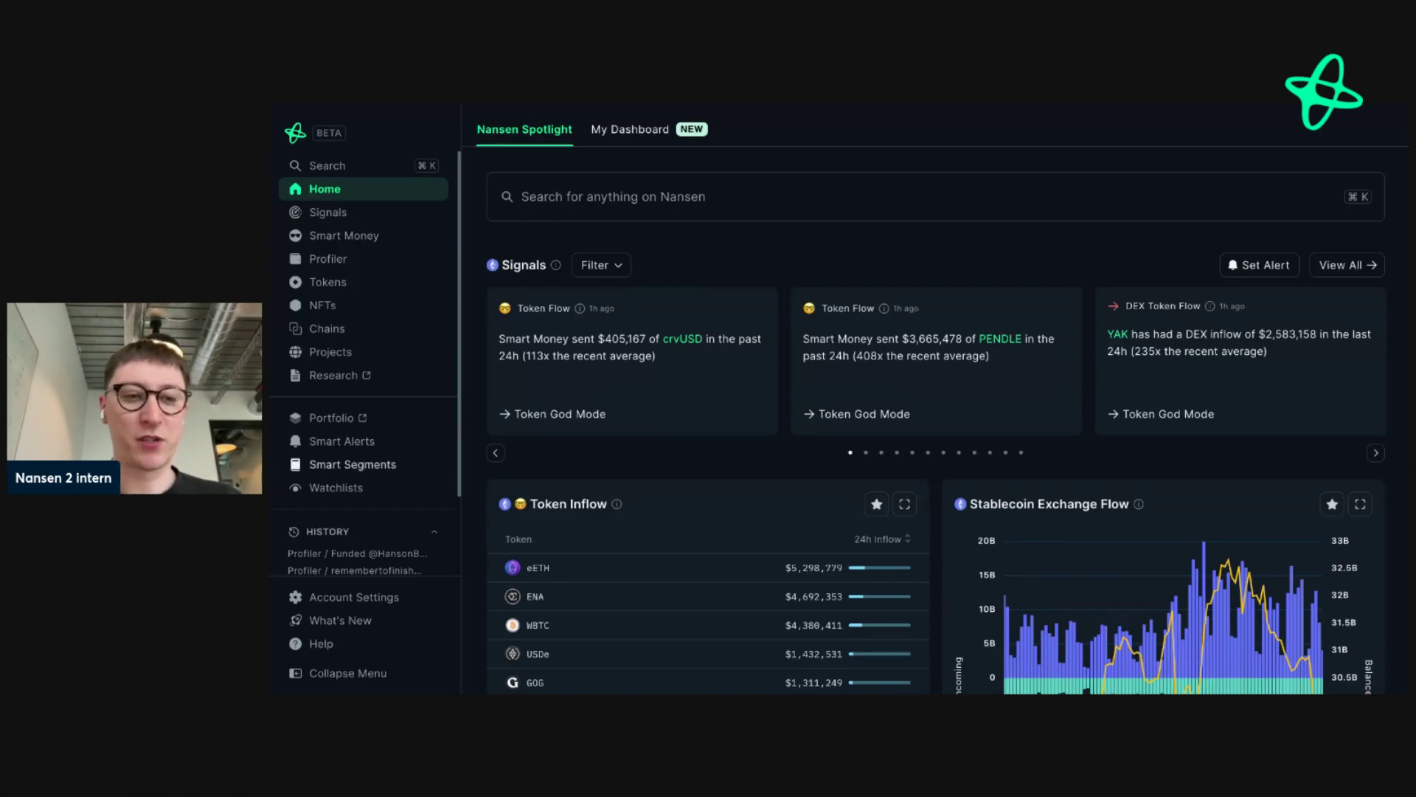
Go to Smart Segments in the sidebar to list the saved wallet segments.
{"action": "left_click", "coordinate": [353, 464]}
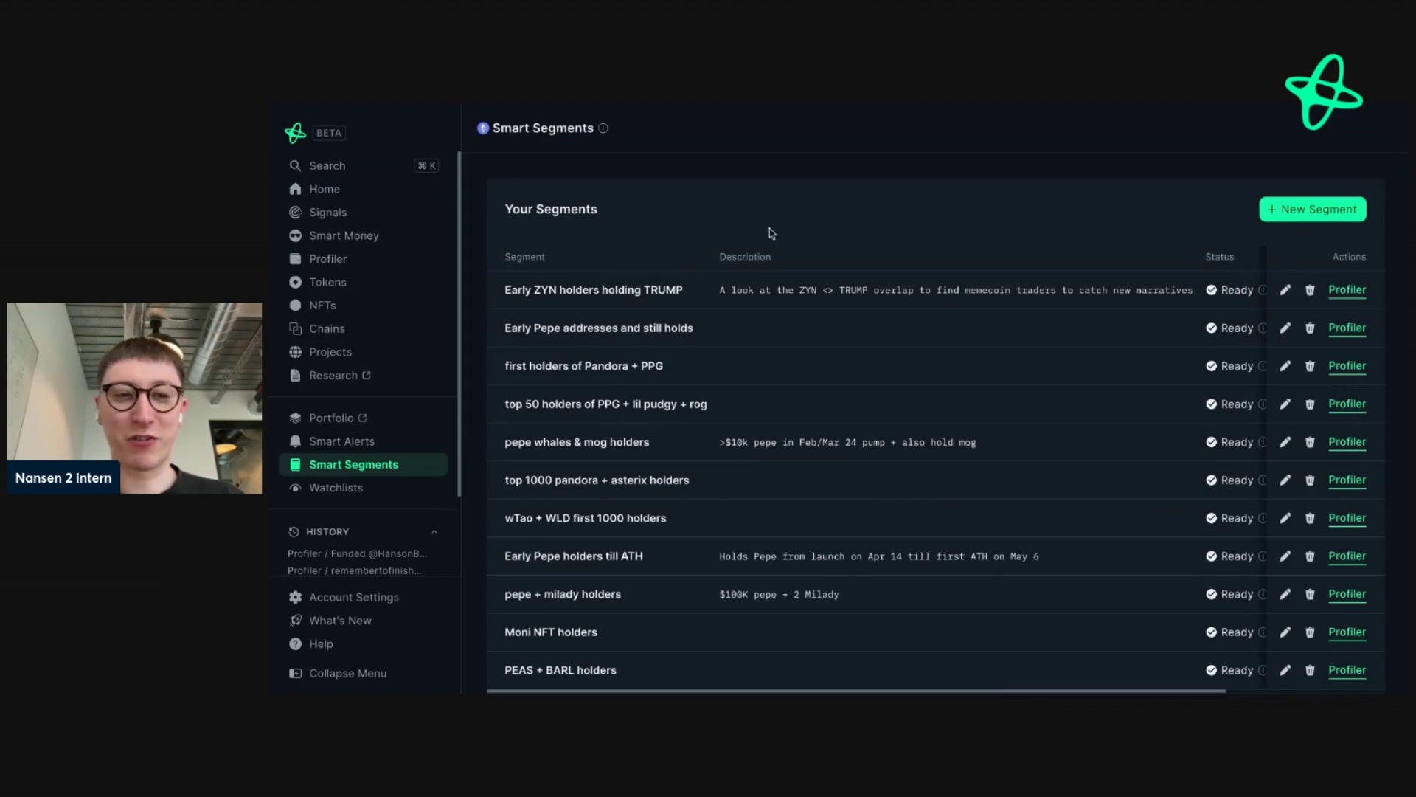
Start a new segment and bring up the Add Condition type list.
{"action": "left_click", "coordinate": [1290, 210]}
{"action": "left_click", "coordinate": [662, 216]}
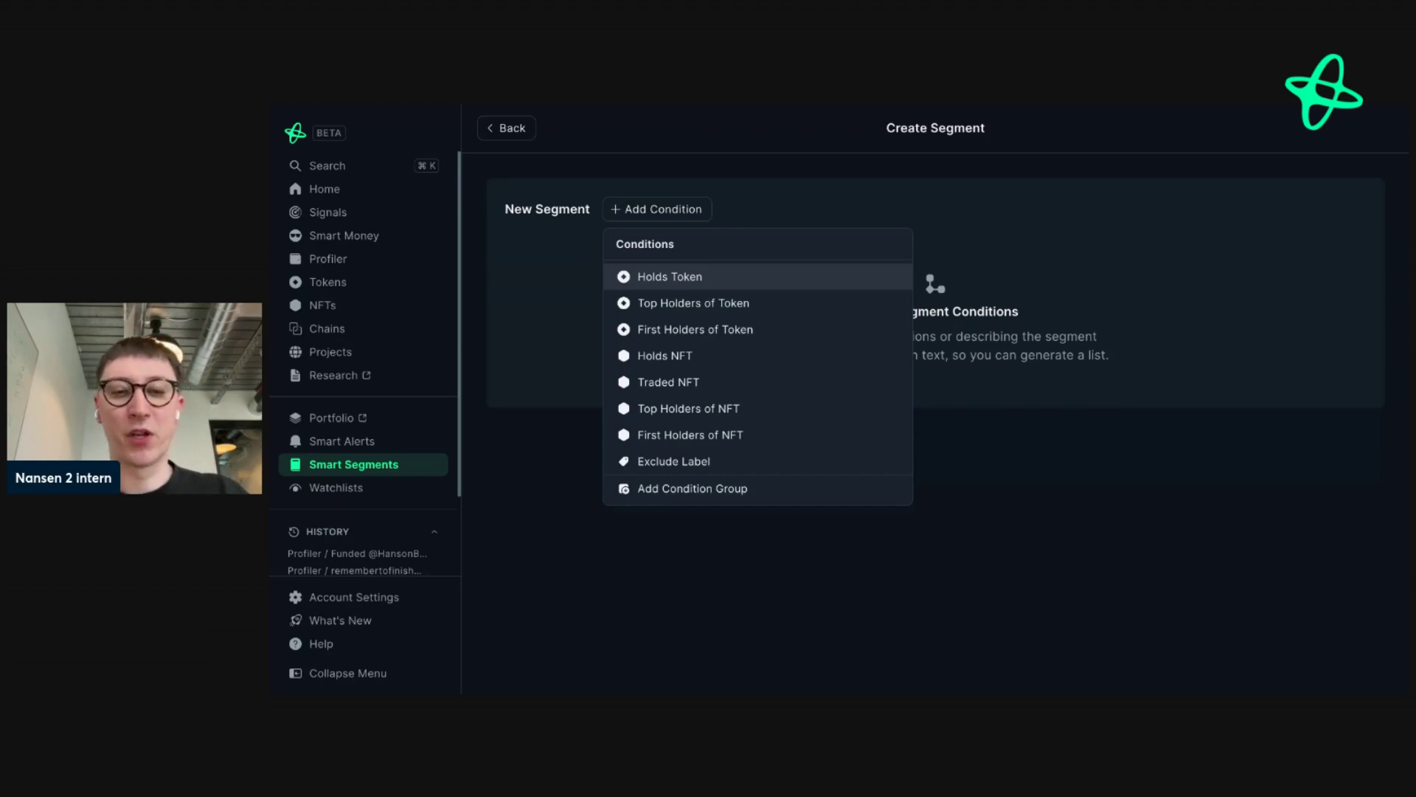
Add a Holds Token condition for Fetch.ai (FET) with a $5,000 minimum.
{"action": "left_click", "coordinate": [670, 276]}
{"action": "left_click", "coordinate": [721, 288]}
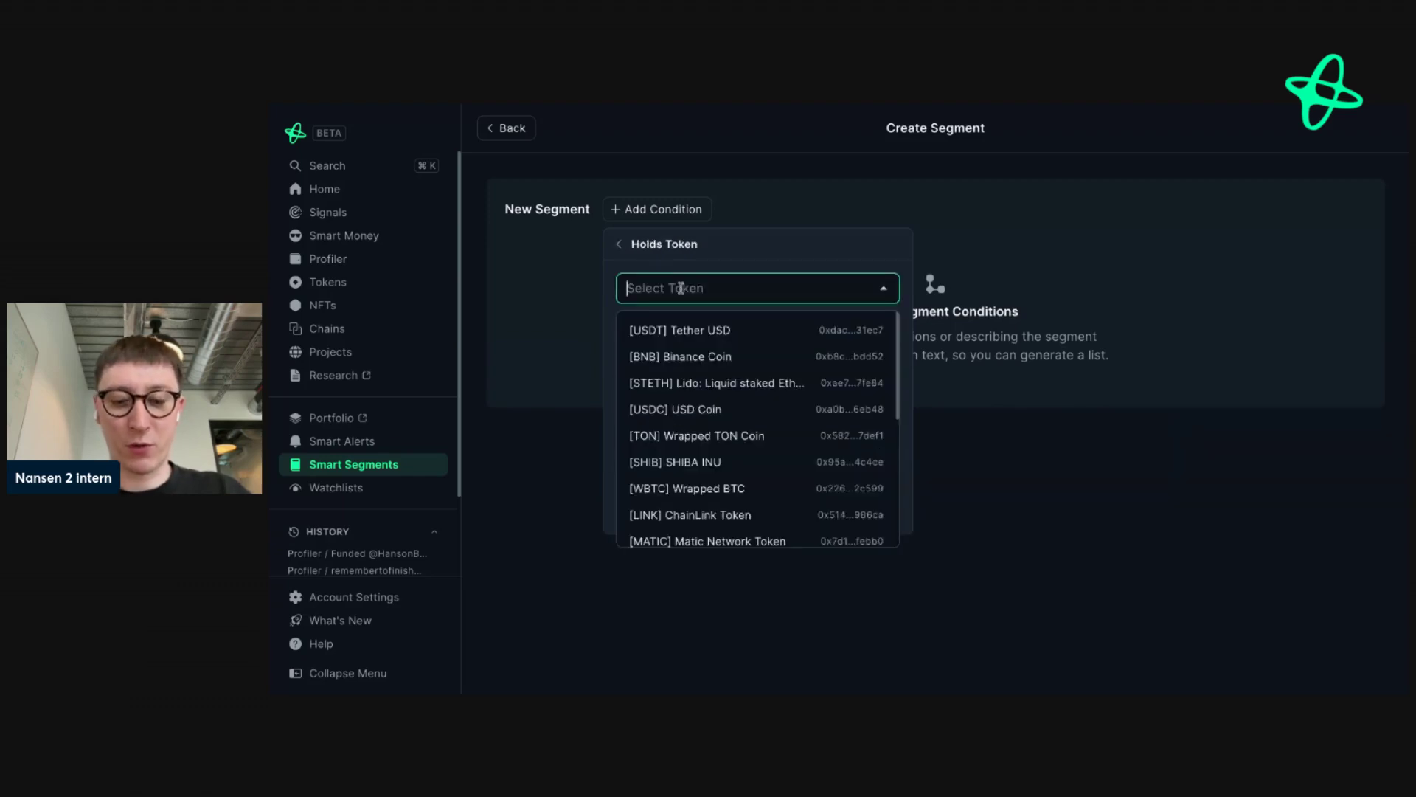
{"action": "type", "text": "fet"}
{"action": "left_click", "coordinate": [708, 330]}
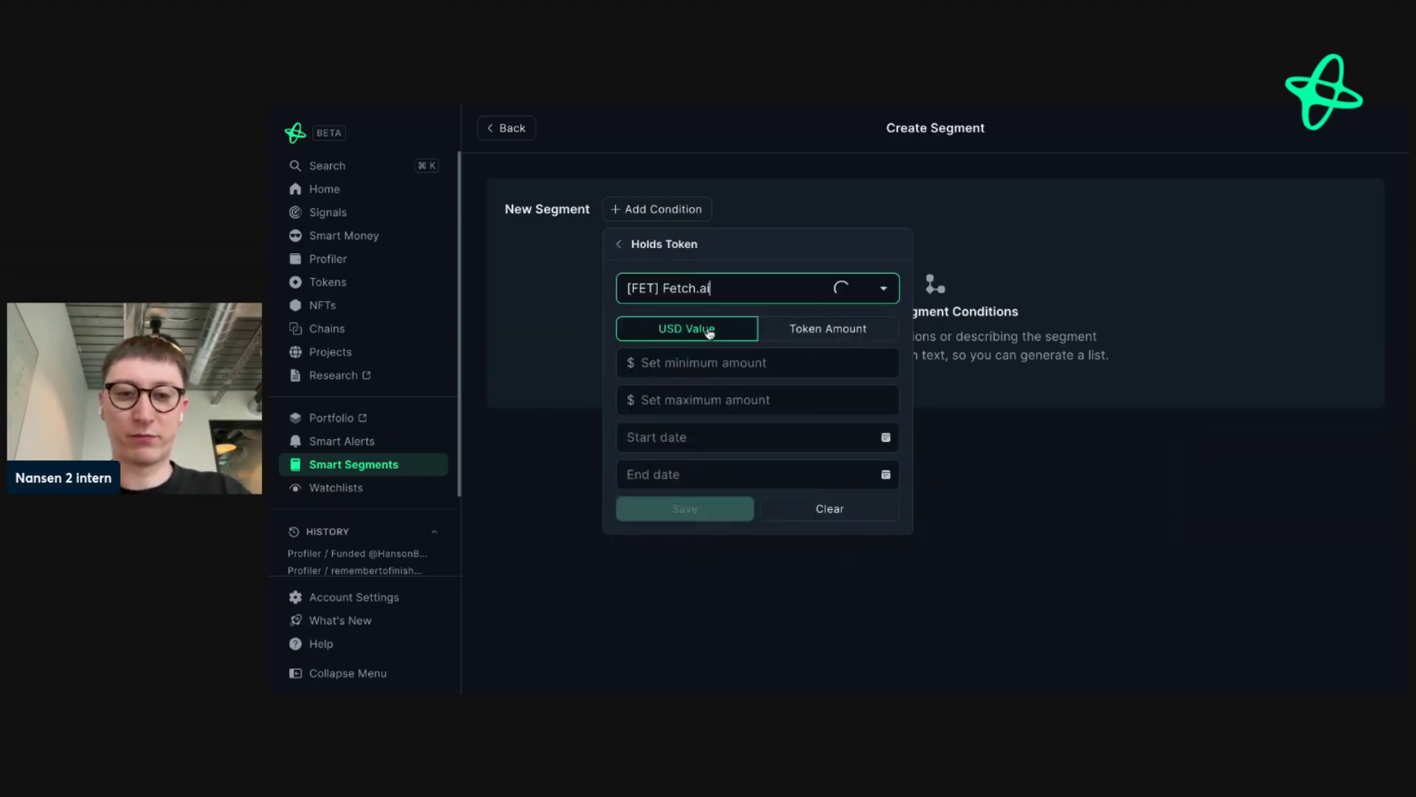
{"action": "left_click", "coordinate": [679, 370]}
{"action": "type", "text": "5000"}
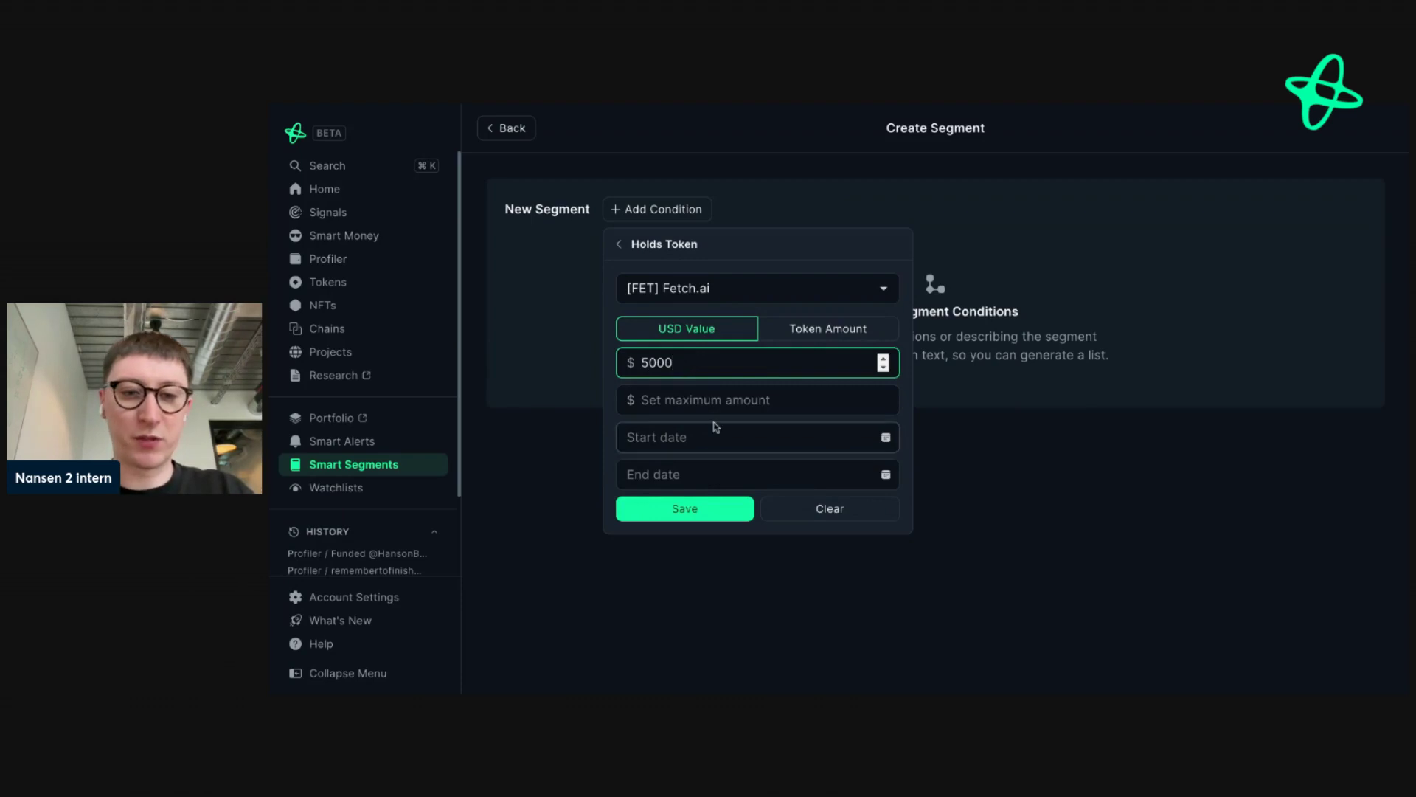
{"action": "left_click", "coordinate": [671, 509]}
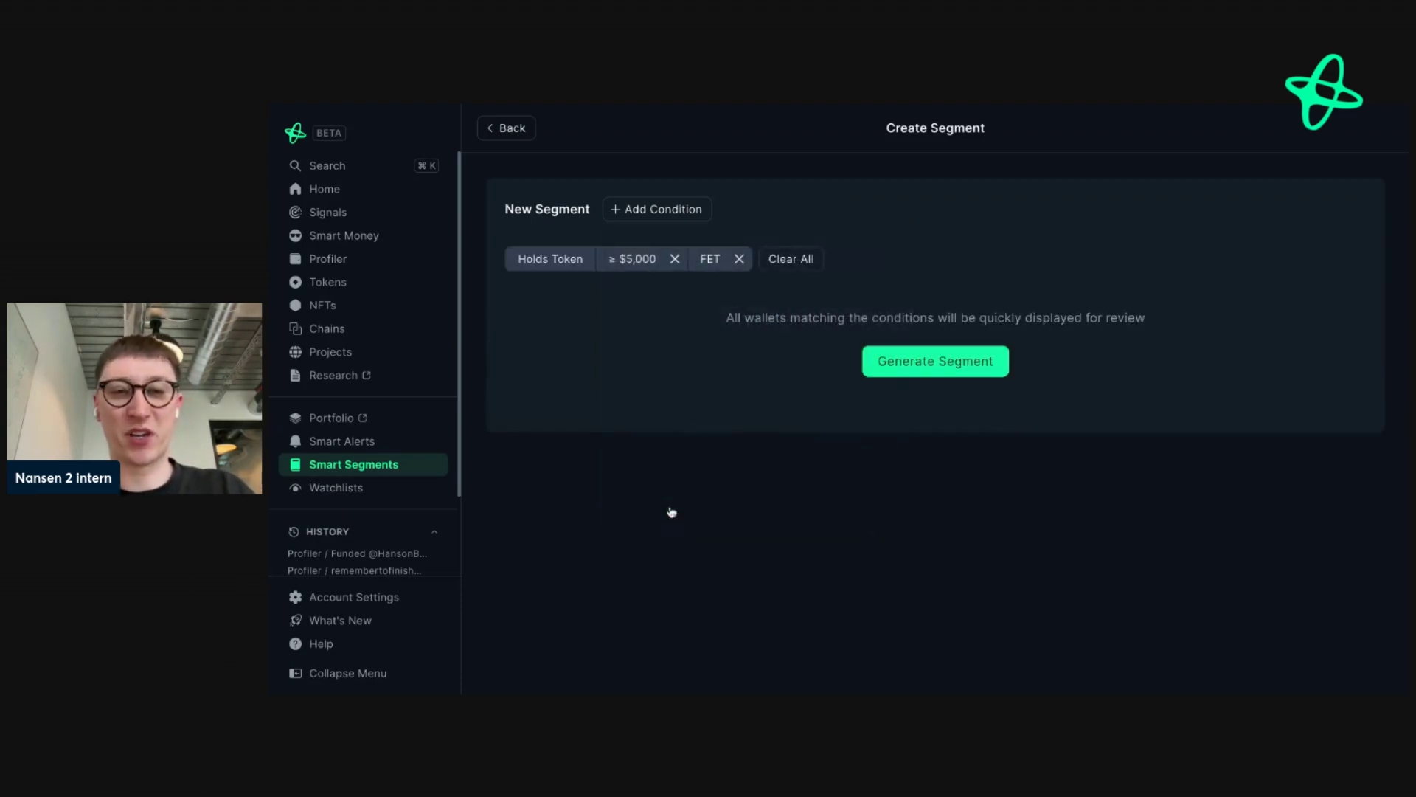
Add a second Holds Token condition for Render Token (RNDR) with a $5,000 minimum.
{"action": "left_click", "coordinate": [656, 214]}
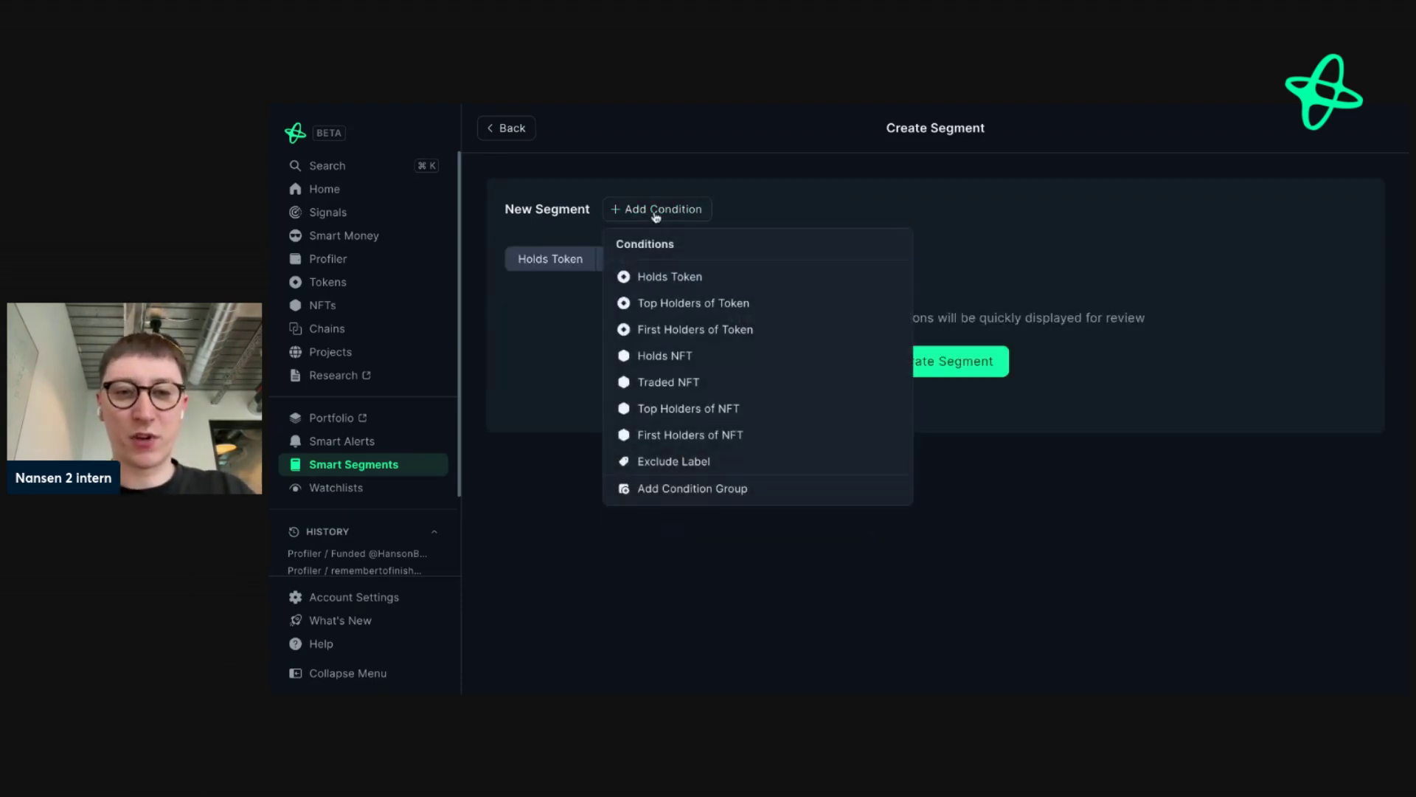
{"action": "left_click", "coordinate": [660, 277]}
{"action": "left_click", "coordinate": [665, 288]}
{"action": "type", "text": "r"}
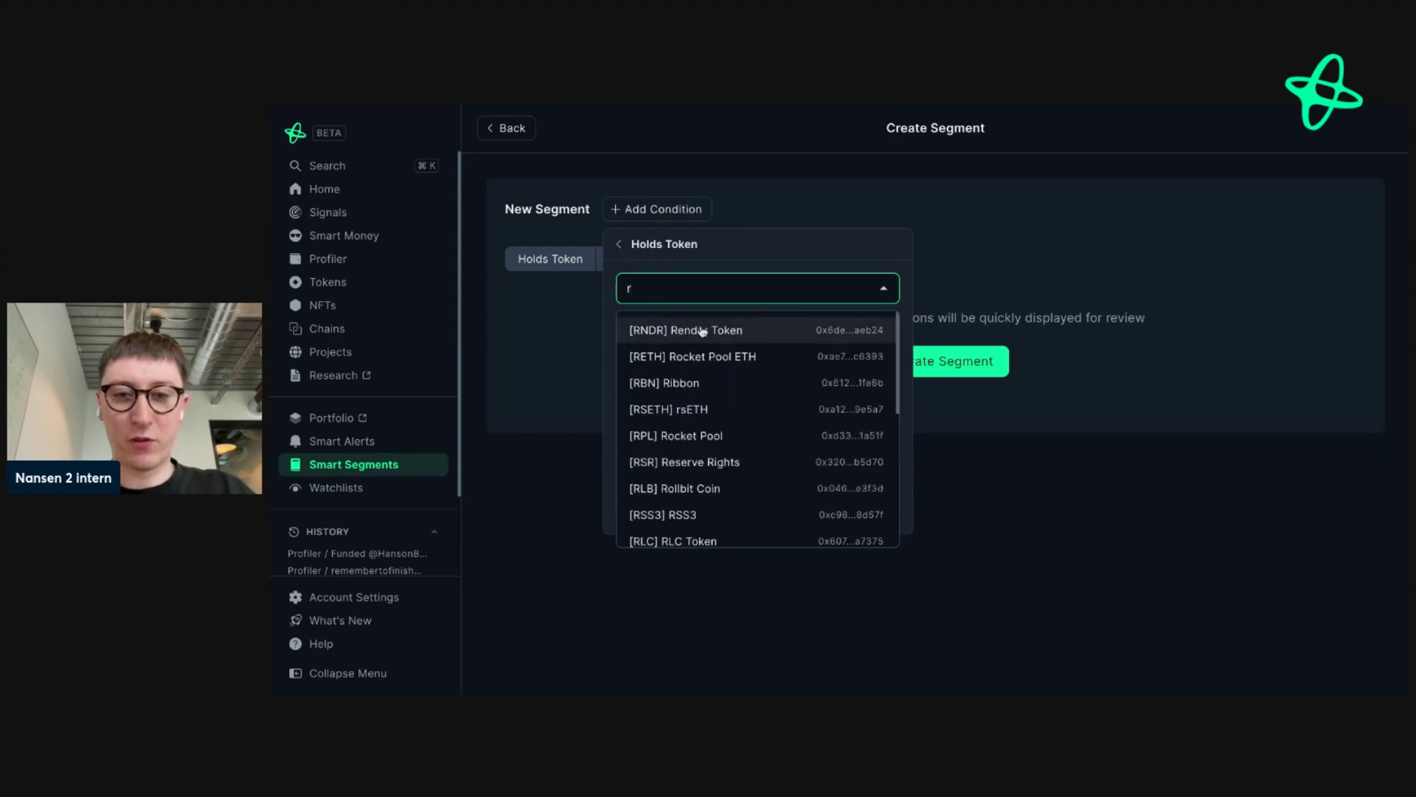
{"action": "left_click", "coordinate": [654, 325]}
{"action": "left_click", "coordinate": [717, 363]}
{"action": "type", "text": "5000"}
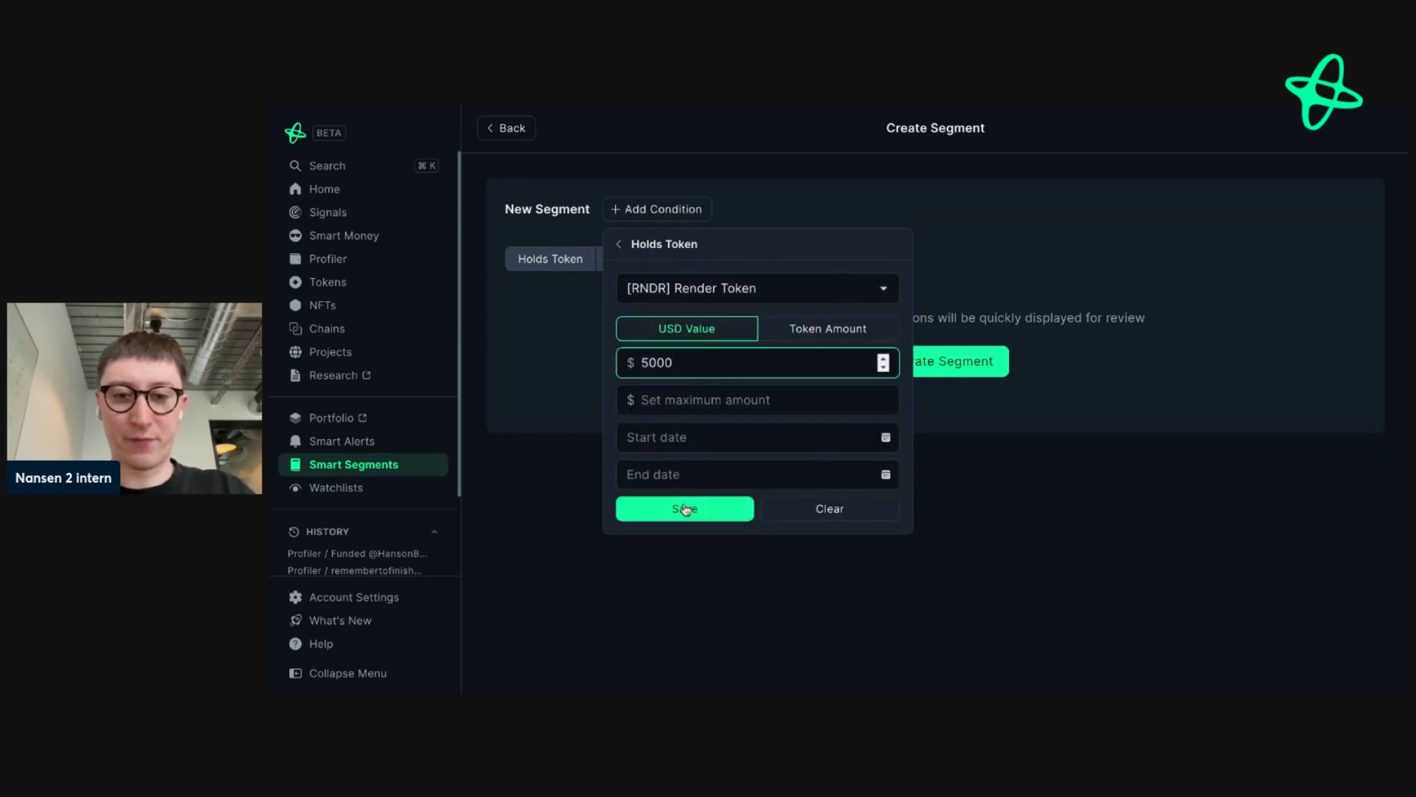
{"action": "left_click", "coordinate": [683, 508]}
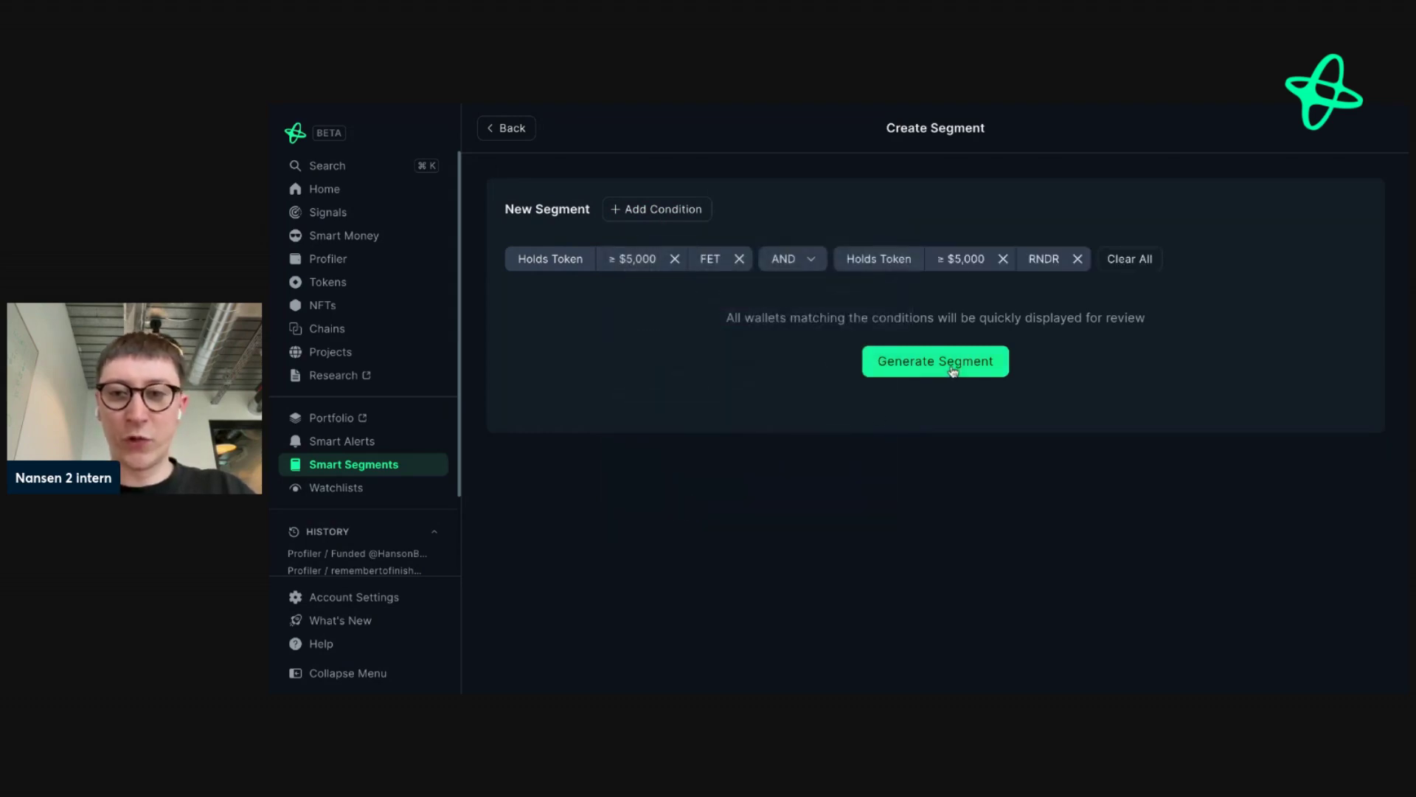
Generate the segment and scroll through the 1,701 matching wallets.
{"action": "left_click", "coordinate": [912, 368]}
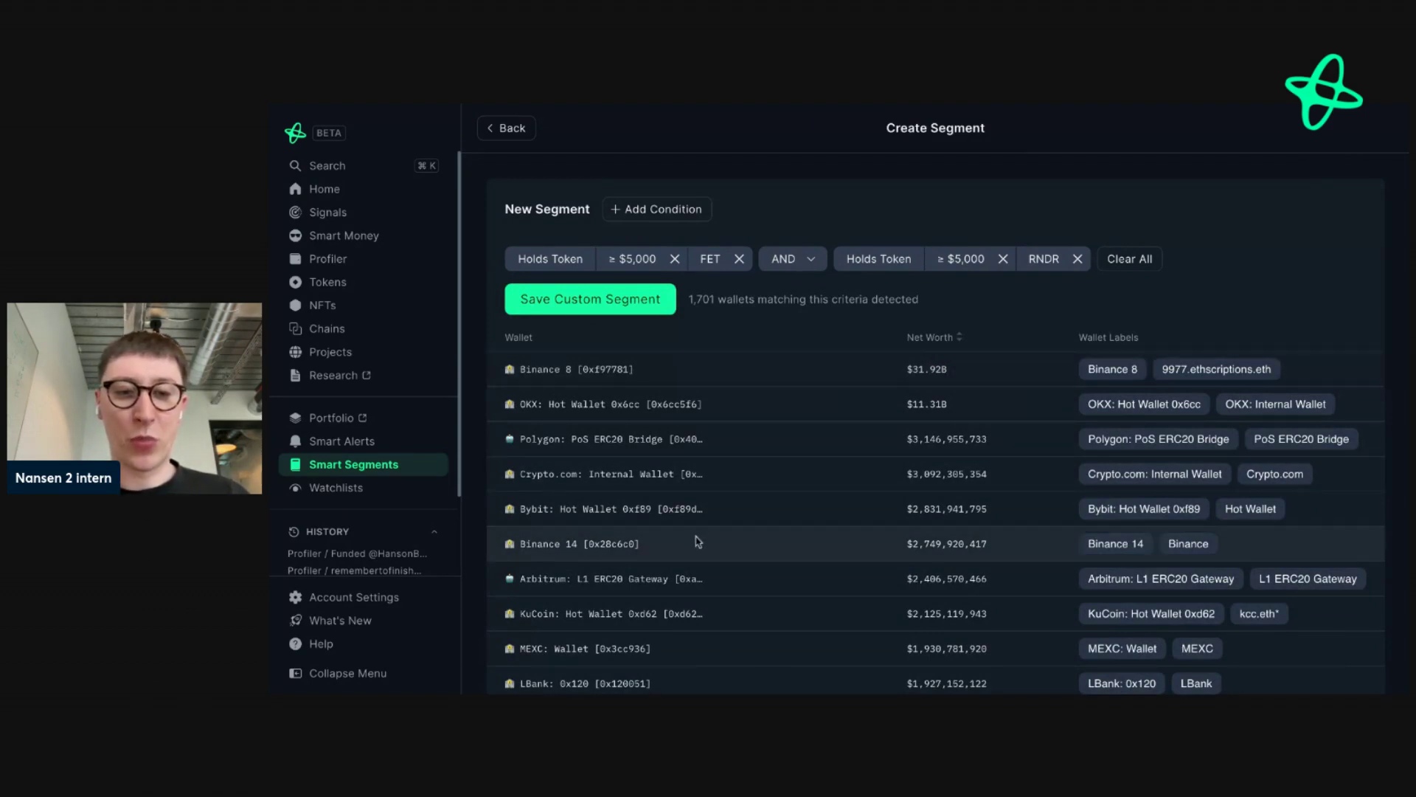
{"action": "scroll", "coordinate": [695, 541], "scroll_direction": "down", "scroll_amount": 1}
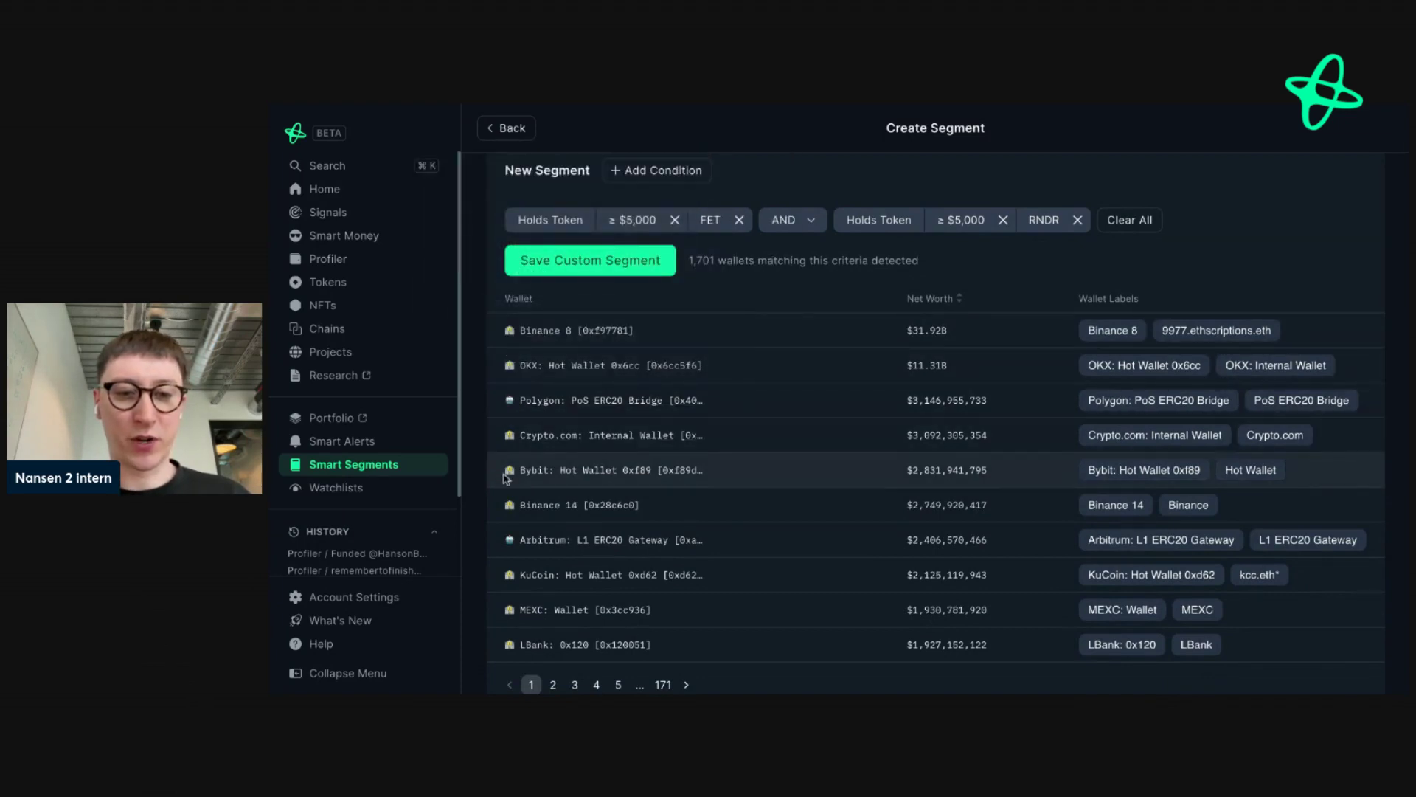
{"action": "scroll", "coordinate": [508, 438], "scroll_direction": "up", "scroll_amount": 1}
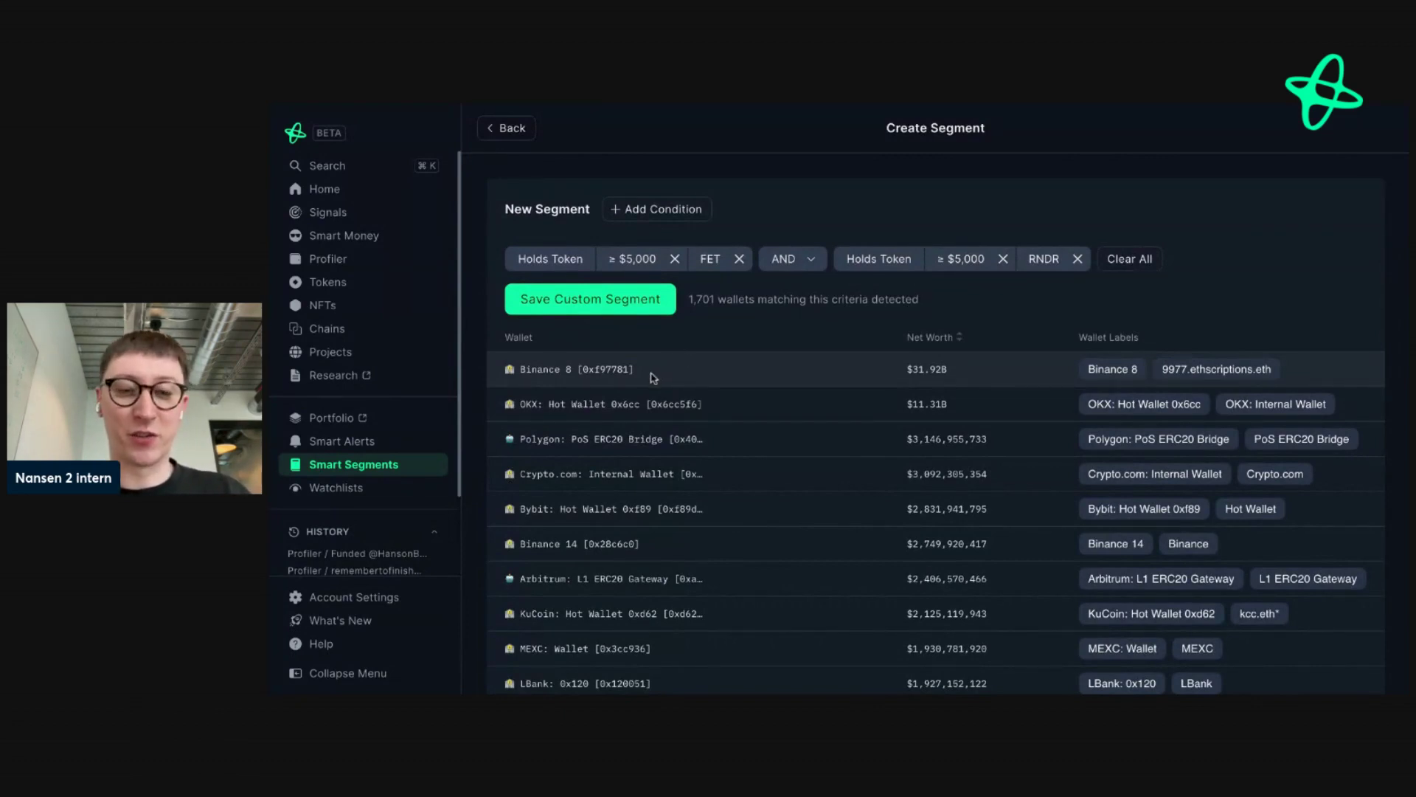
Add an Exclude Label condition for Contract, Exchange and MEV, then review the 1,615 results.
{"action": "left_click", "coordinate": [664, 210]}
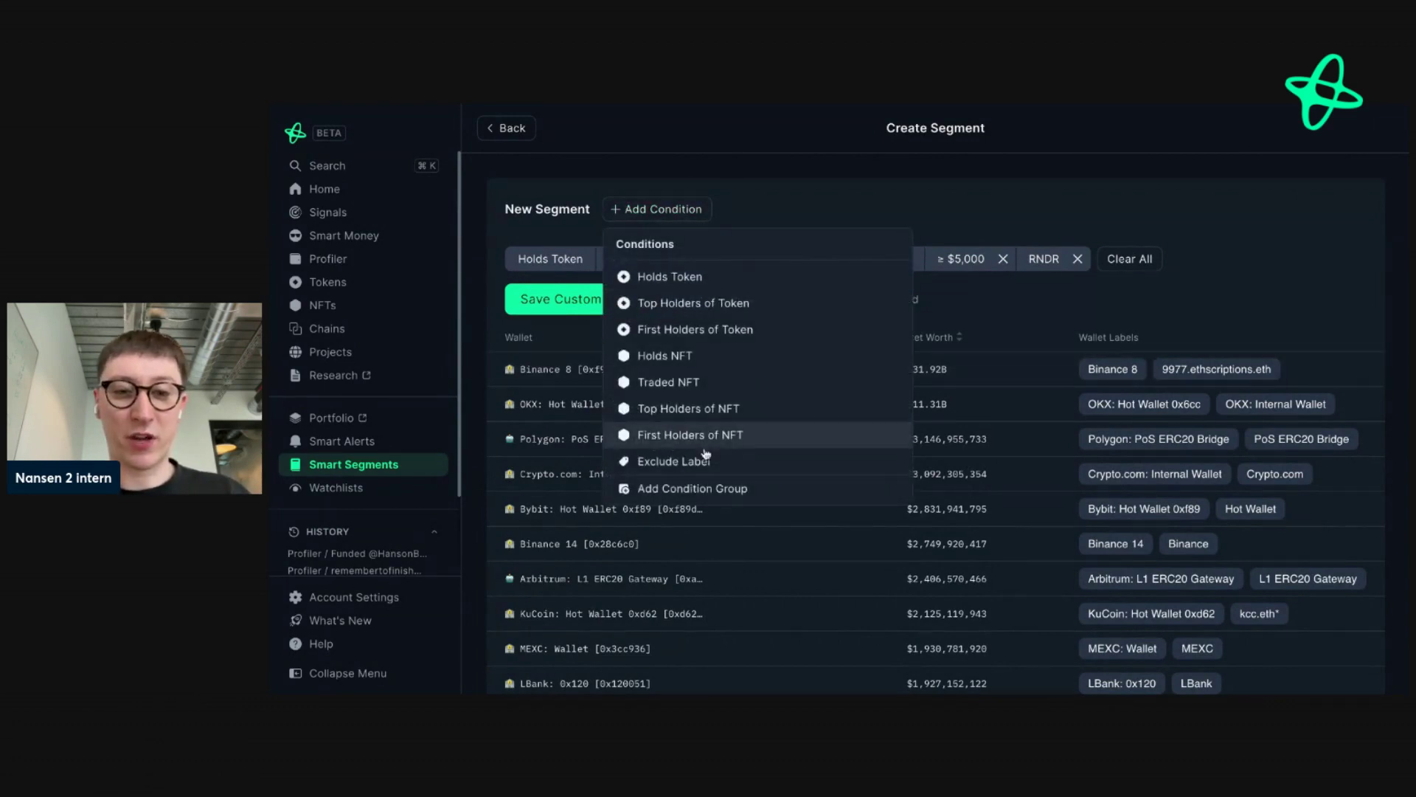
{"action": "left_click", "coordinate": [681, 464]}
{"action": "left_click", "coordinate": [717, 288]}
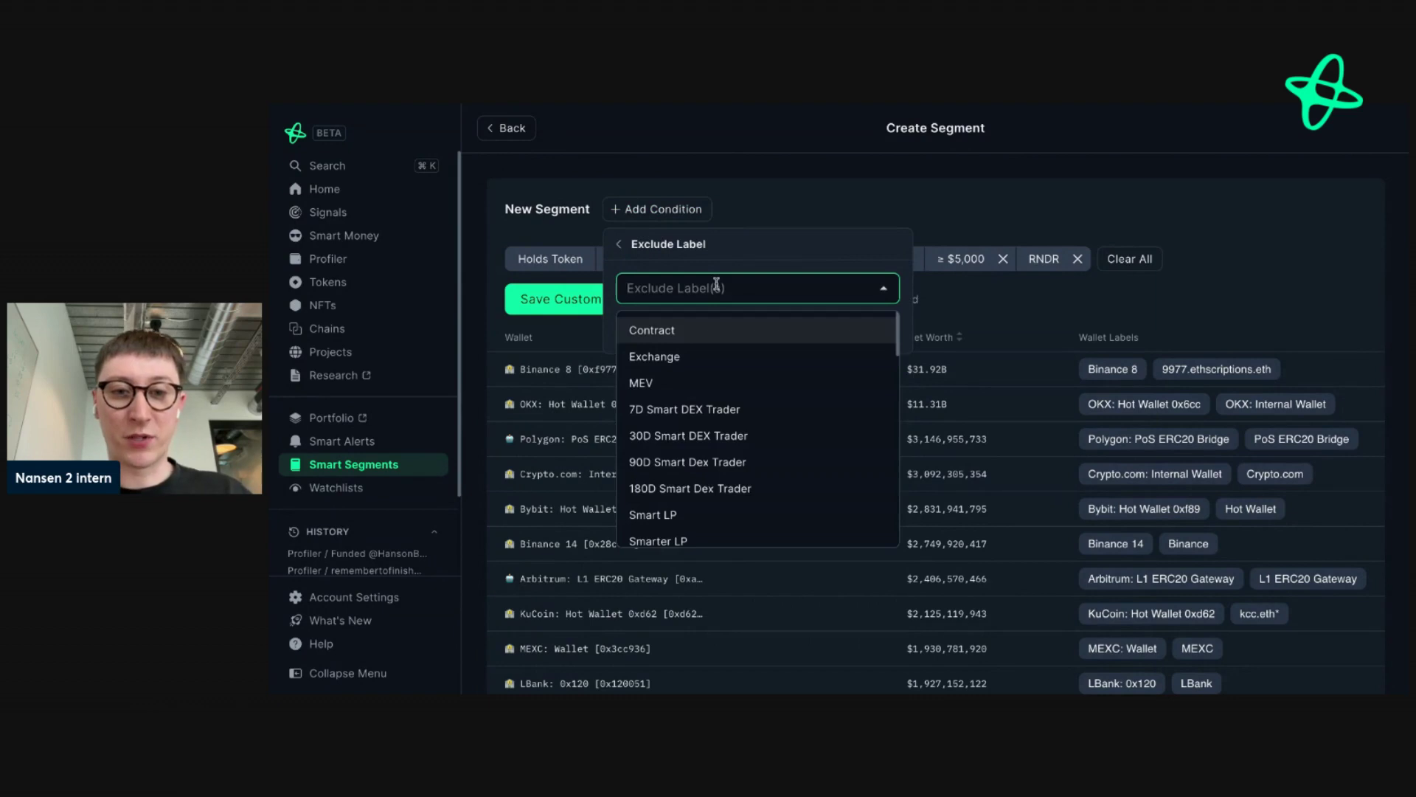
{"action": "left_click", "coordinate": [670, 334]}
{"action": "left_click", "coordinate": [671, 333]}
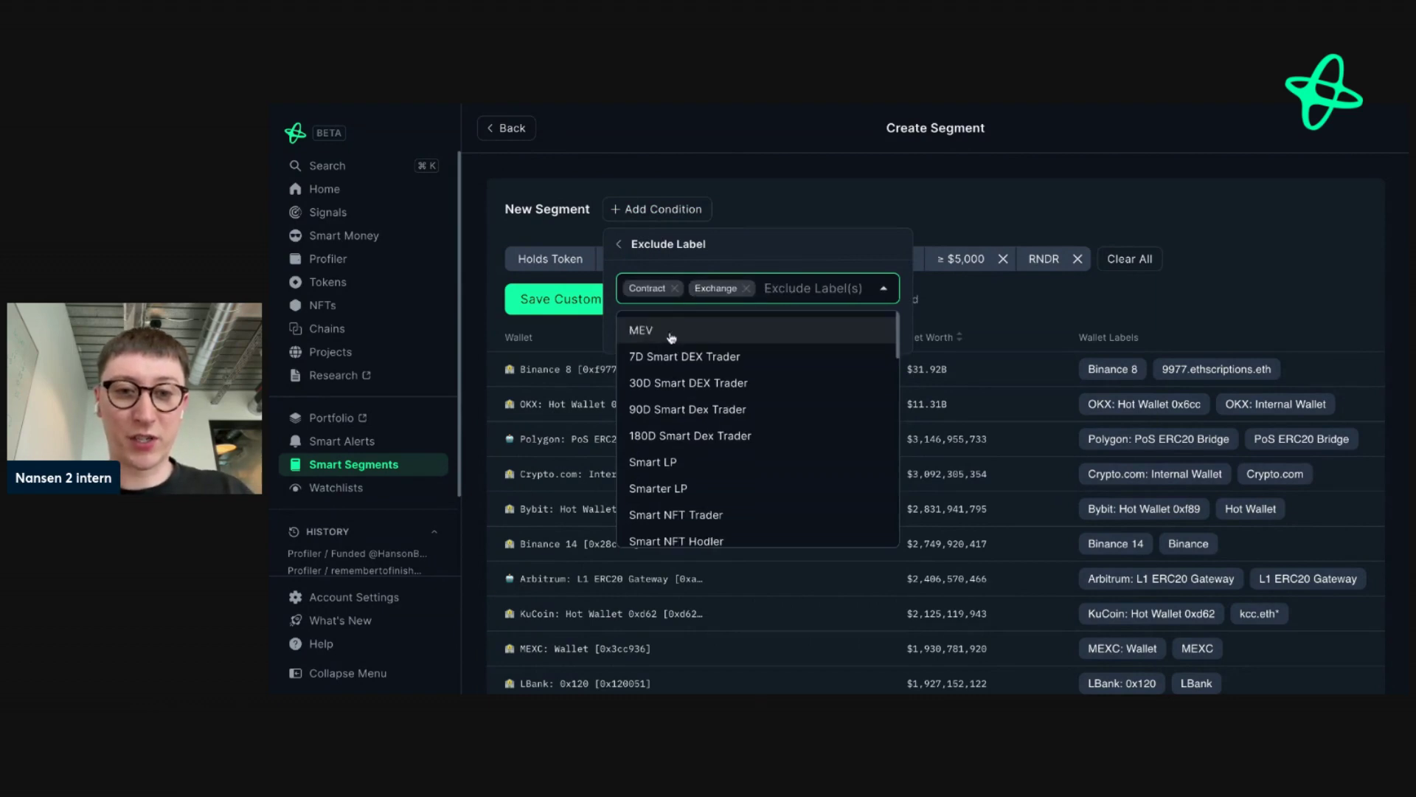
{"action": "left_click", "coordinate": [672, 333]}
{"action": "left_click", "coordinate": [747, 259]}
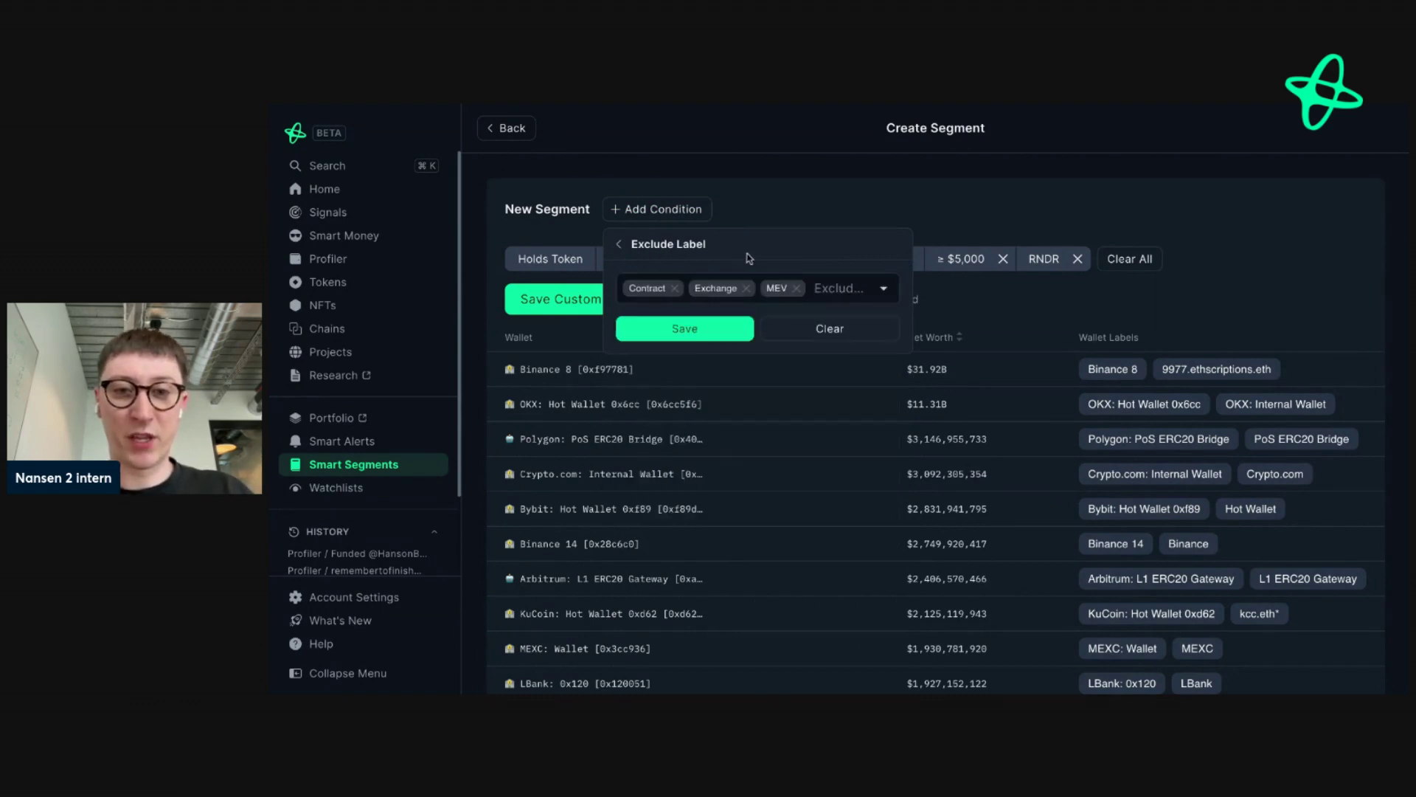
{"action": "left_click", "coordinate": [684, 329]}
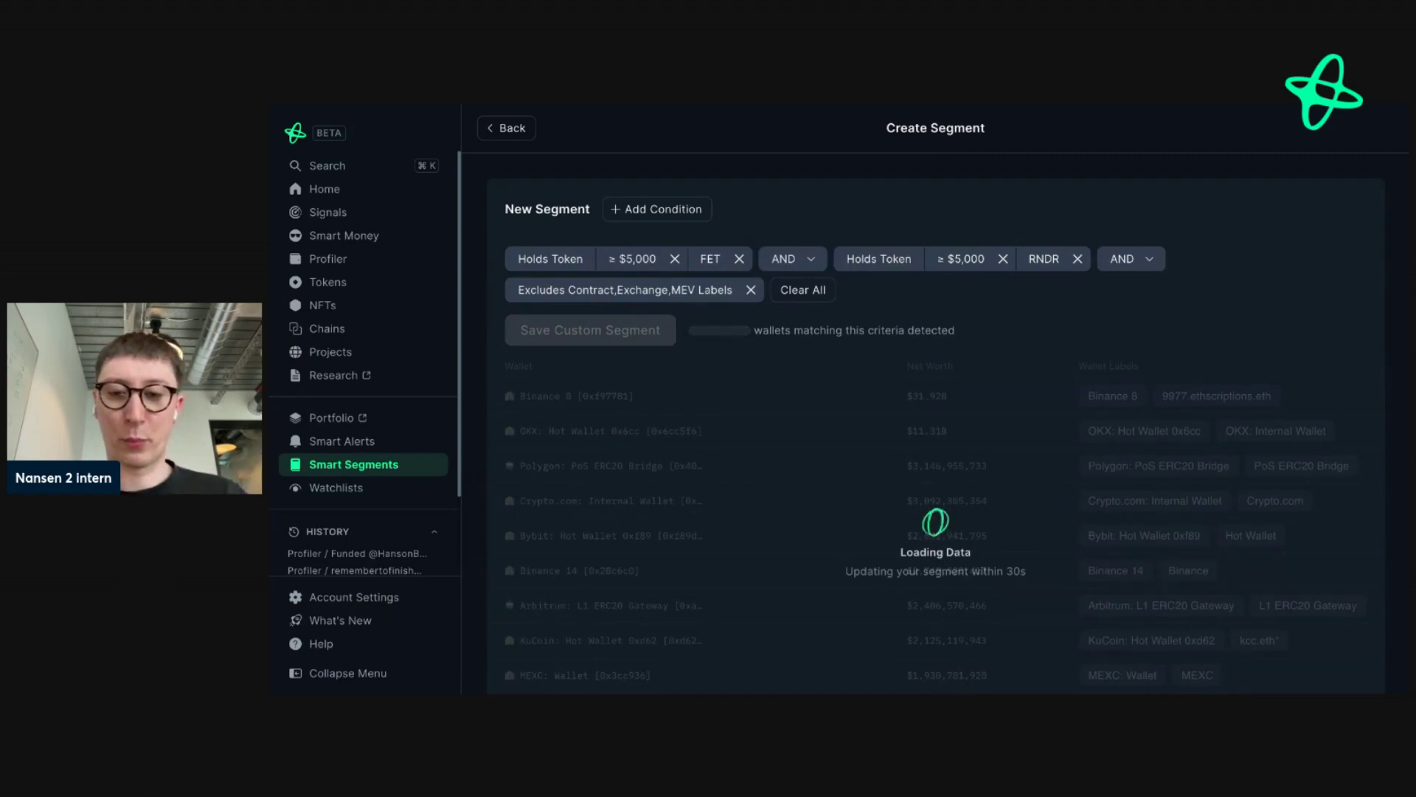
{"action": "scroll", "coordinate": [936, 399], "scroll_direction": "down", "scroll_amount": 1}
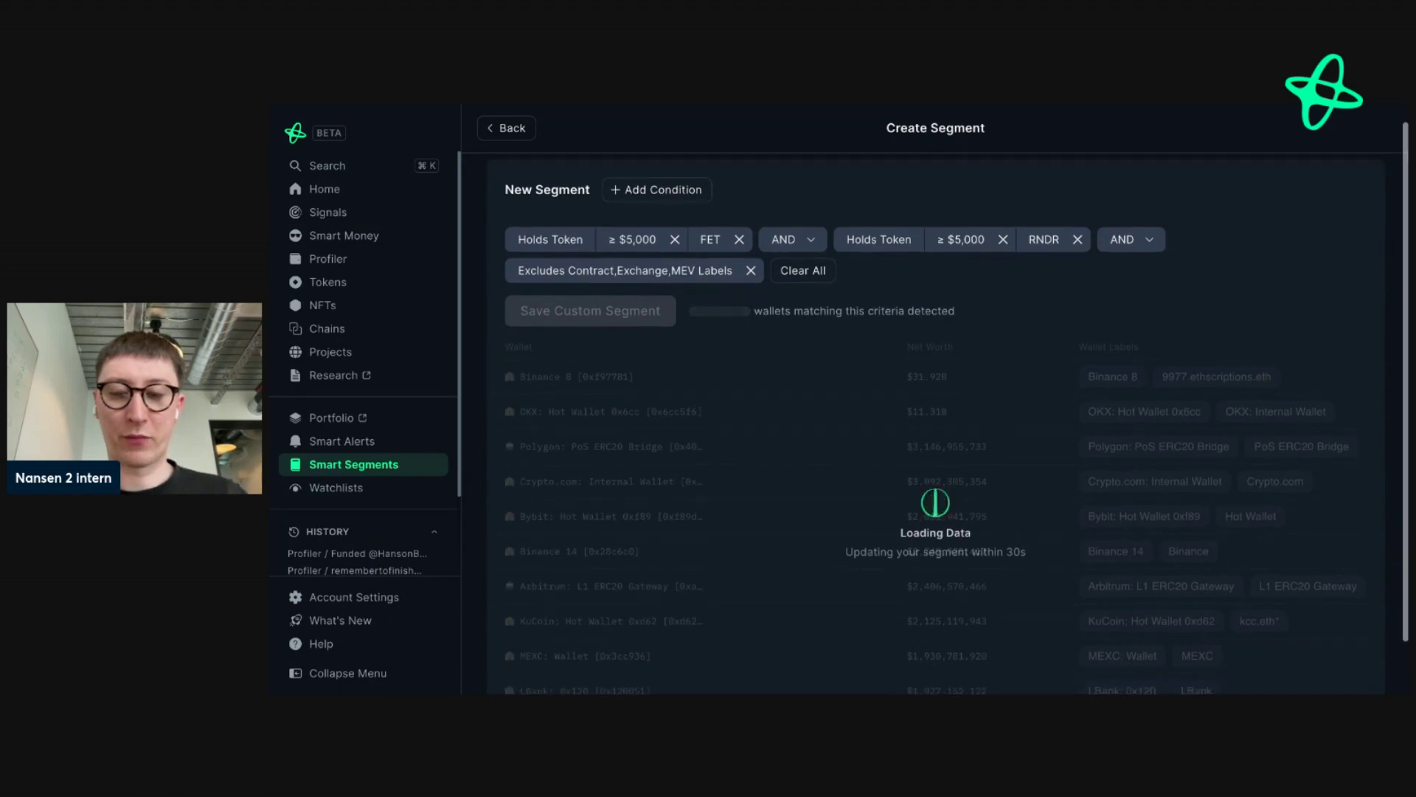
{"action": "scroll", "coordinate": [937, 399], "scroll_direction": "down", "scroll_amount": 2}
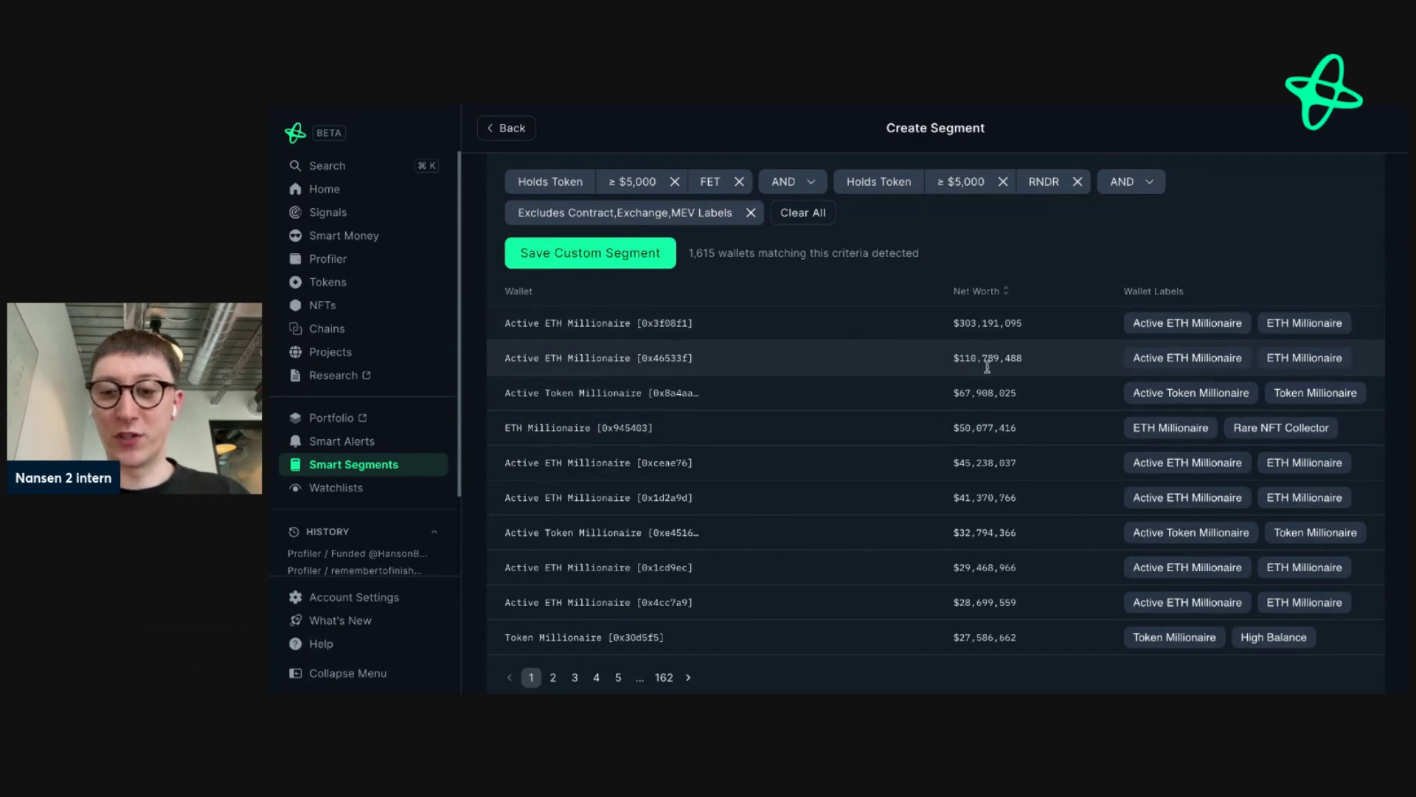
{"action": "scroll", "coordinate": [894, 446], "scroll_direction": "down", "scroll_amount": 1}
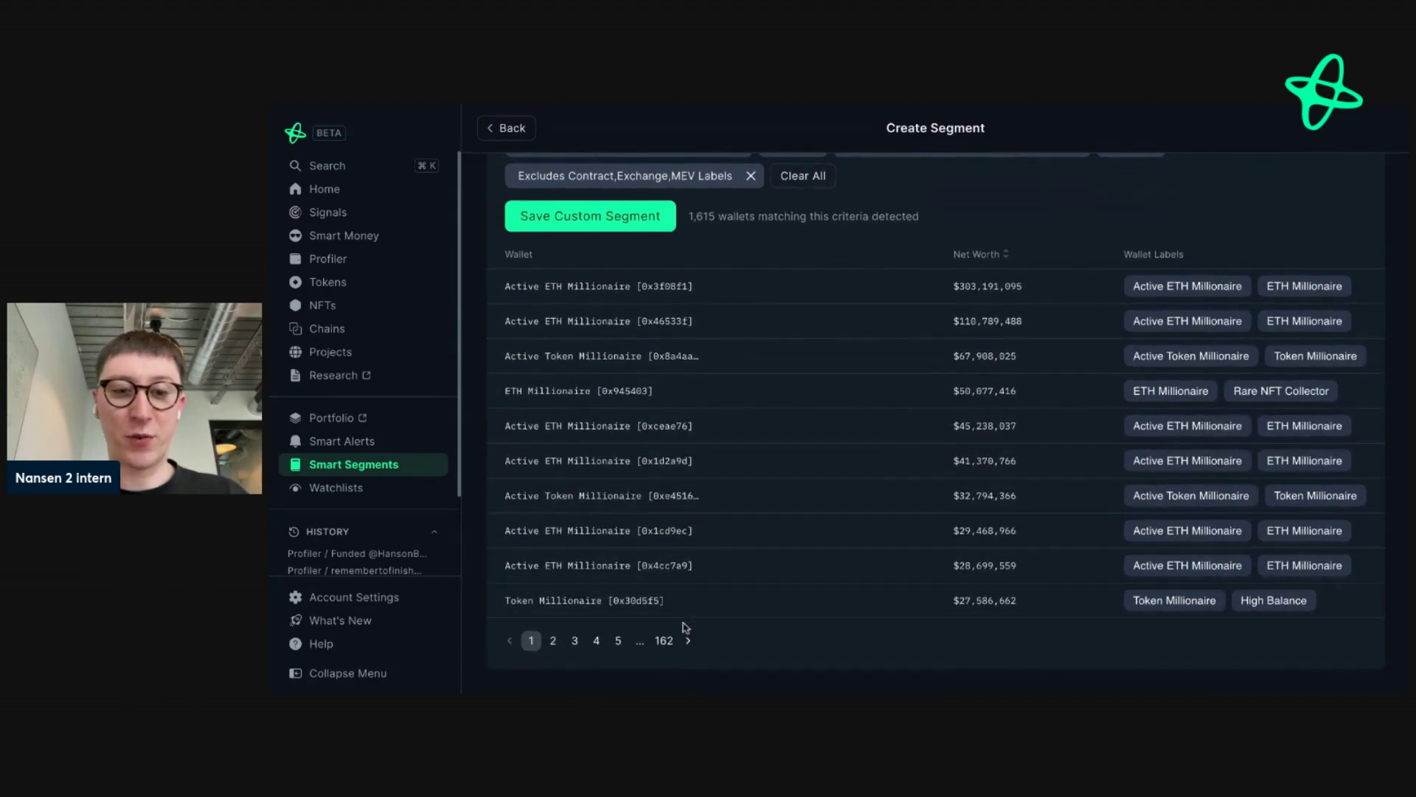
Change the FET condition to [FET] Fetch.ai with a $15,000 minimum, leaving 887 wallets.
{"action": "left_click", "coordinate": [664, 640]}
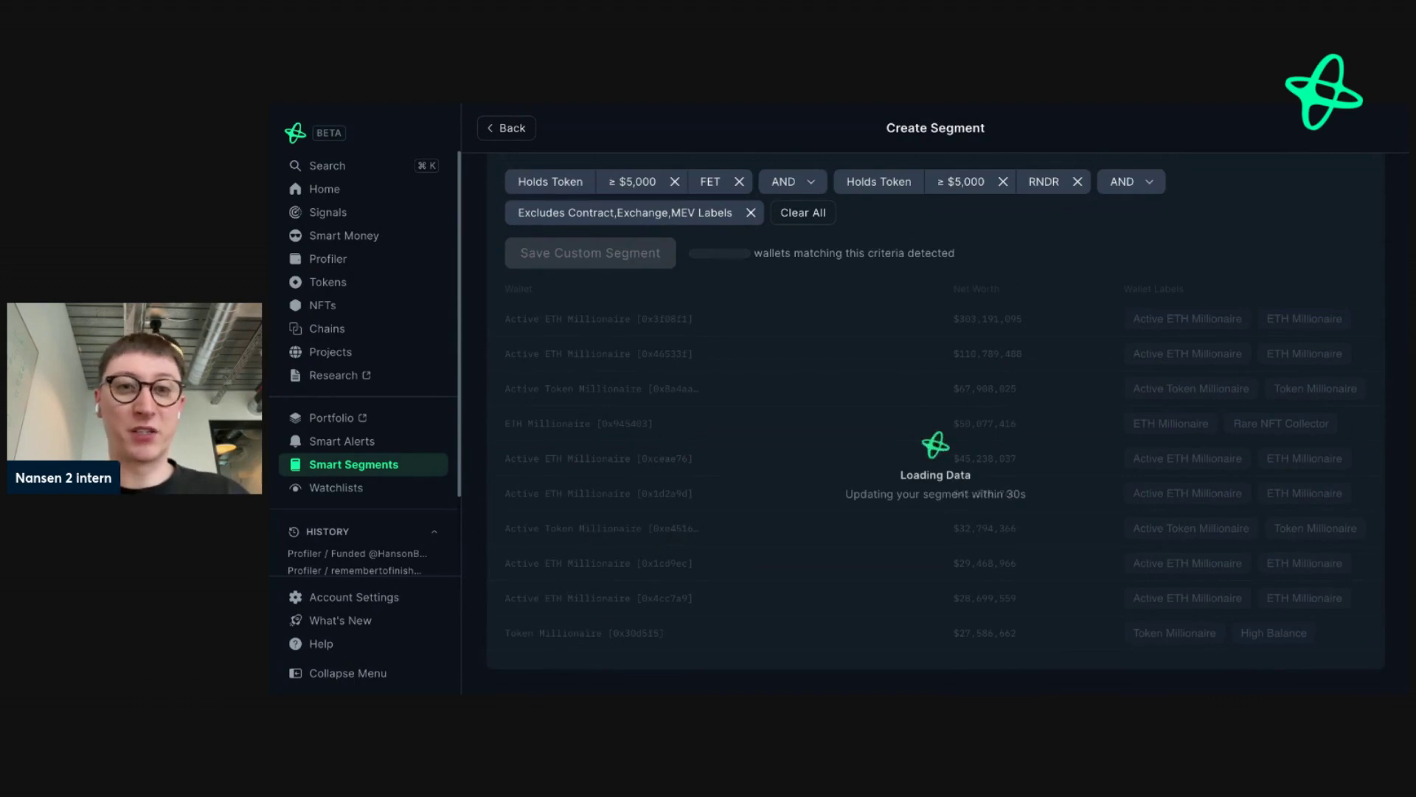
{"action": "left_click", "coordinate": [633, 182]}
{"action": "left_click", "coordinate": [575, 335]}
{"action": "double_click", "coordinate": [575, 335]}
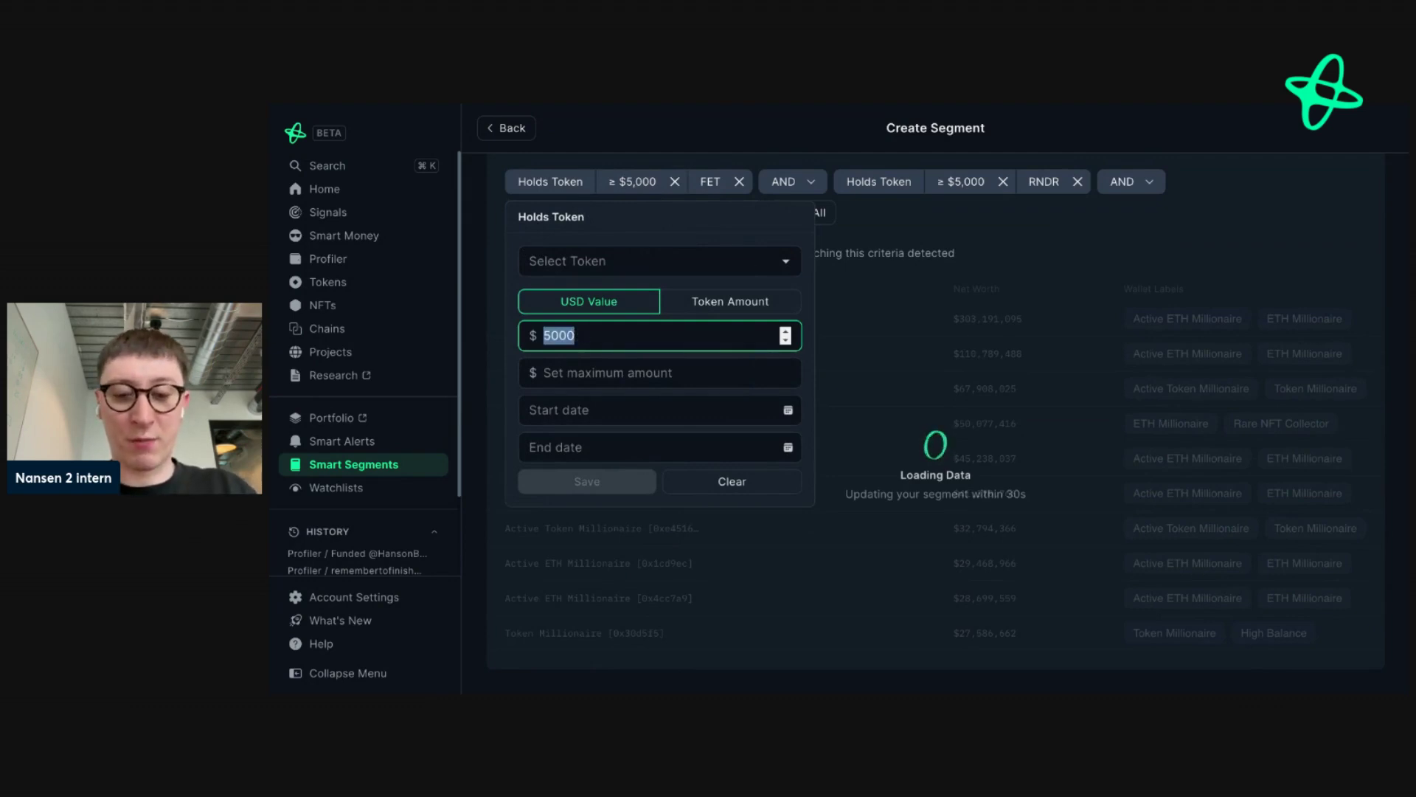
{"action": "type", "text": "150"}
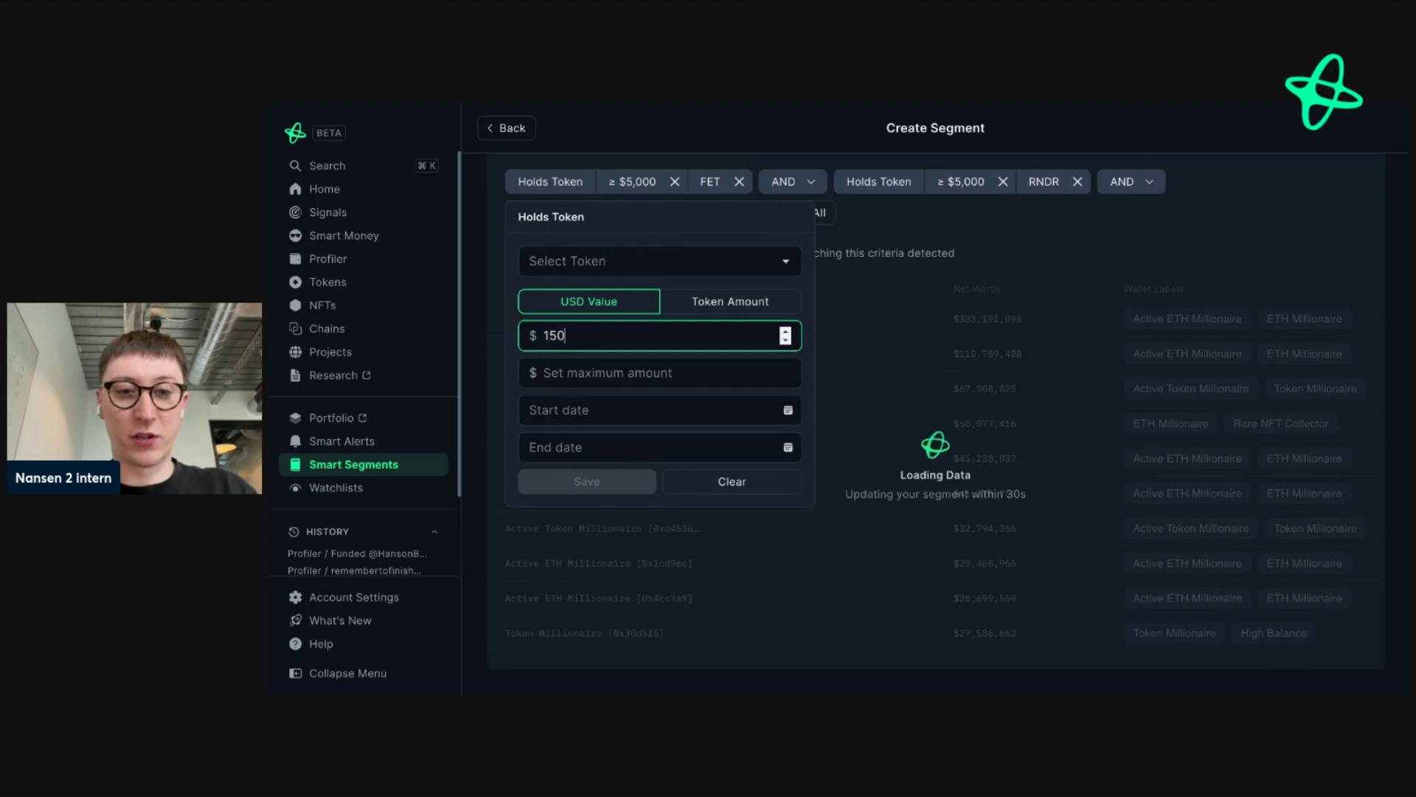
{"action": "type", "text": "00"}
{"action": "left_click", "coordinate": [642, 265]}
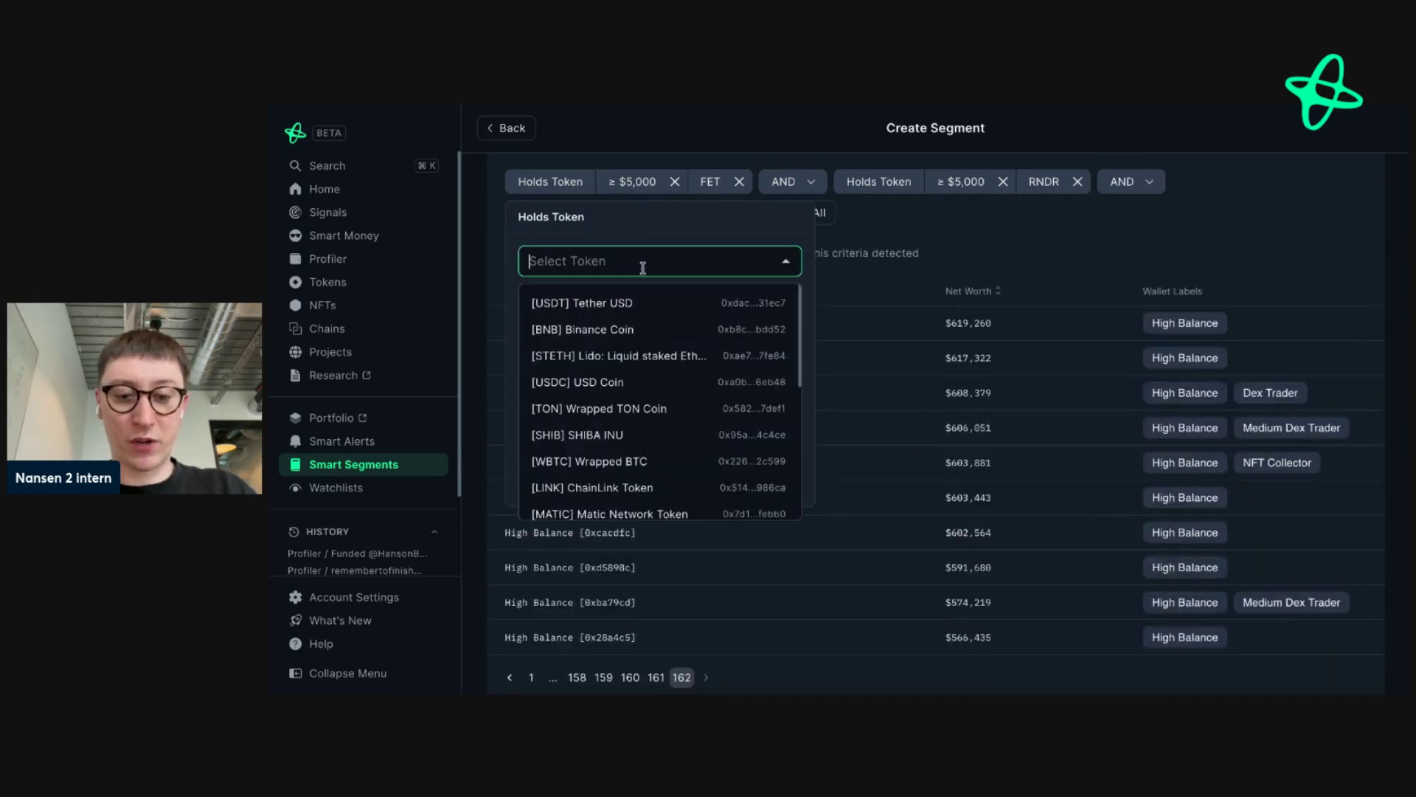
{"action": "type", "text": "fet"}
{"action": "left_click", "coordinate": [641, 302]}
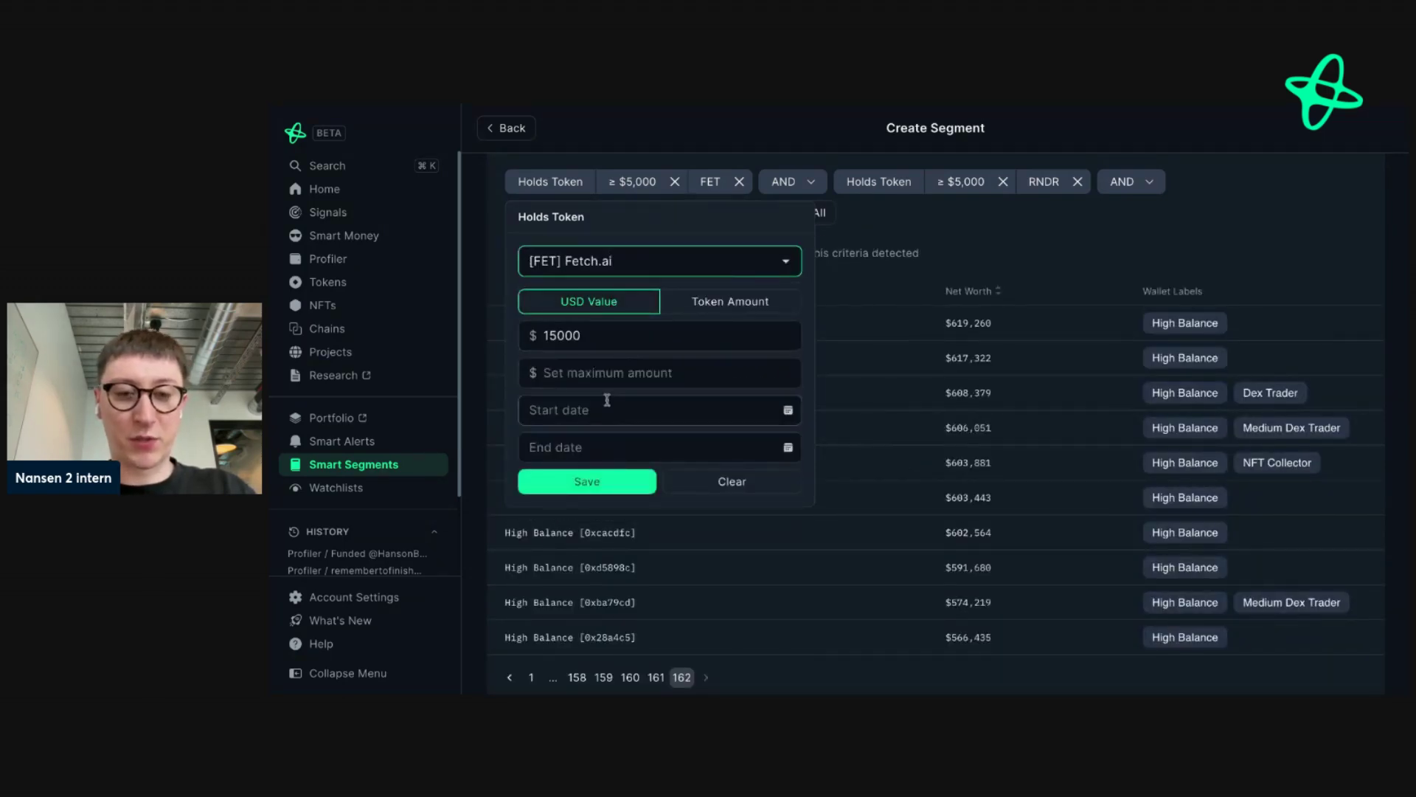
{"action": "left_click", "coordinate": [595, 476]}
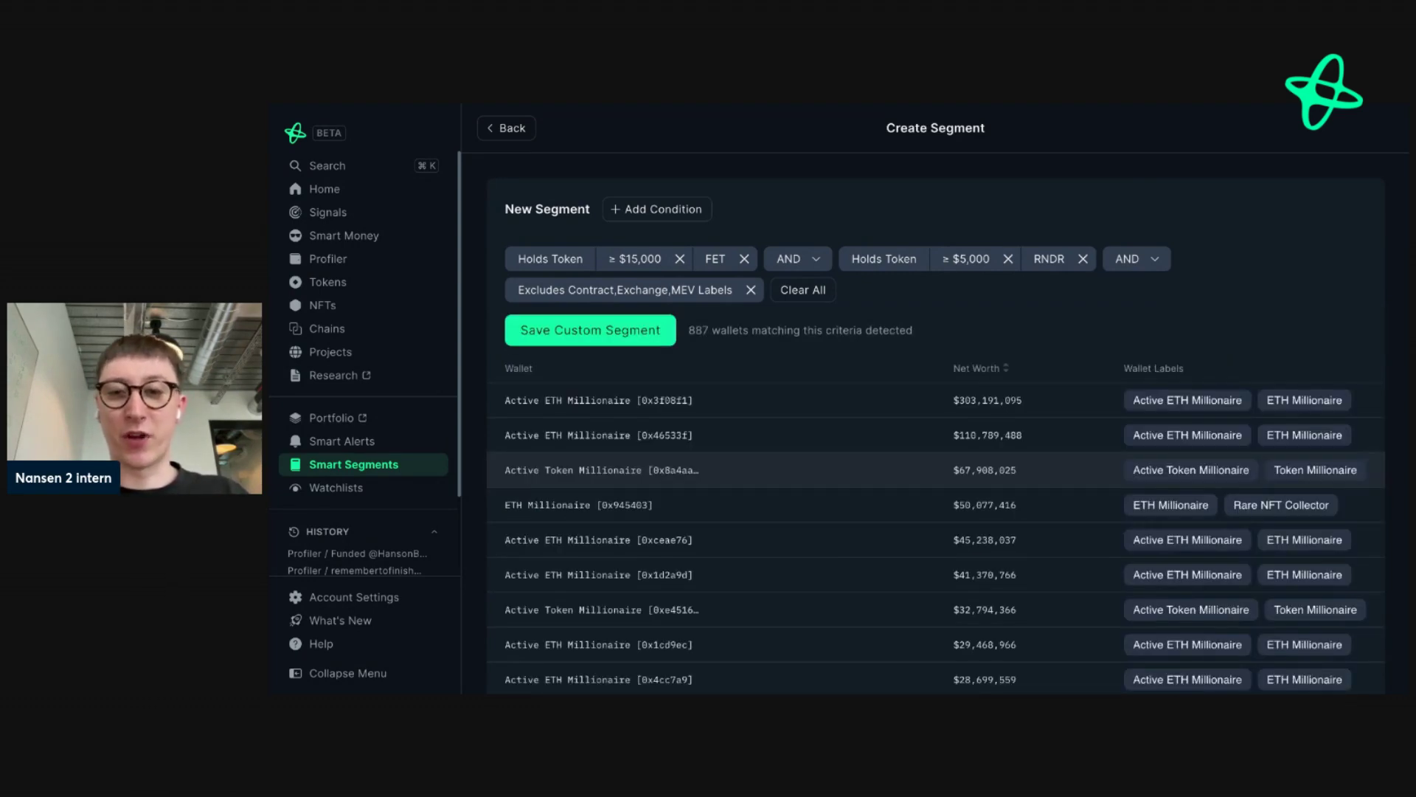
{"action": "scroll", "coordinate": [935, 413], "scroll_direction": "down", "scroll_amount": 2}
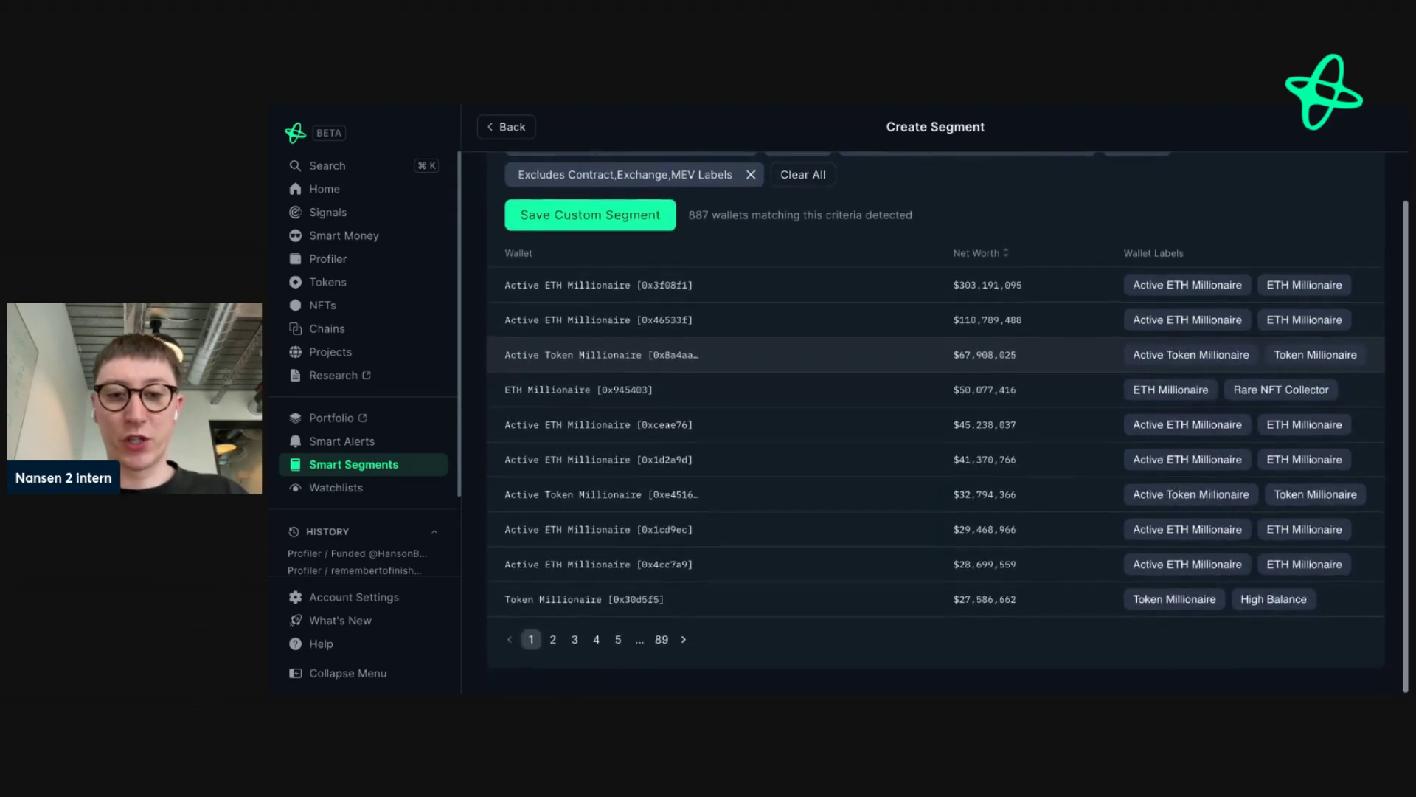
{"action": "scroll", "coordinate": [935, 413], "scroll_direction": "up", "scroll_amount": 2}
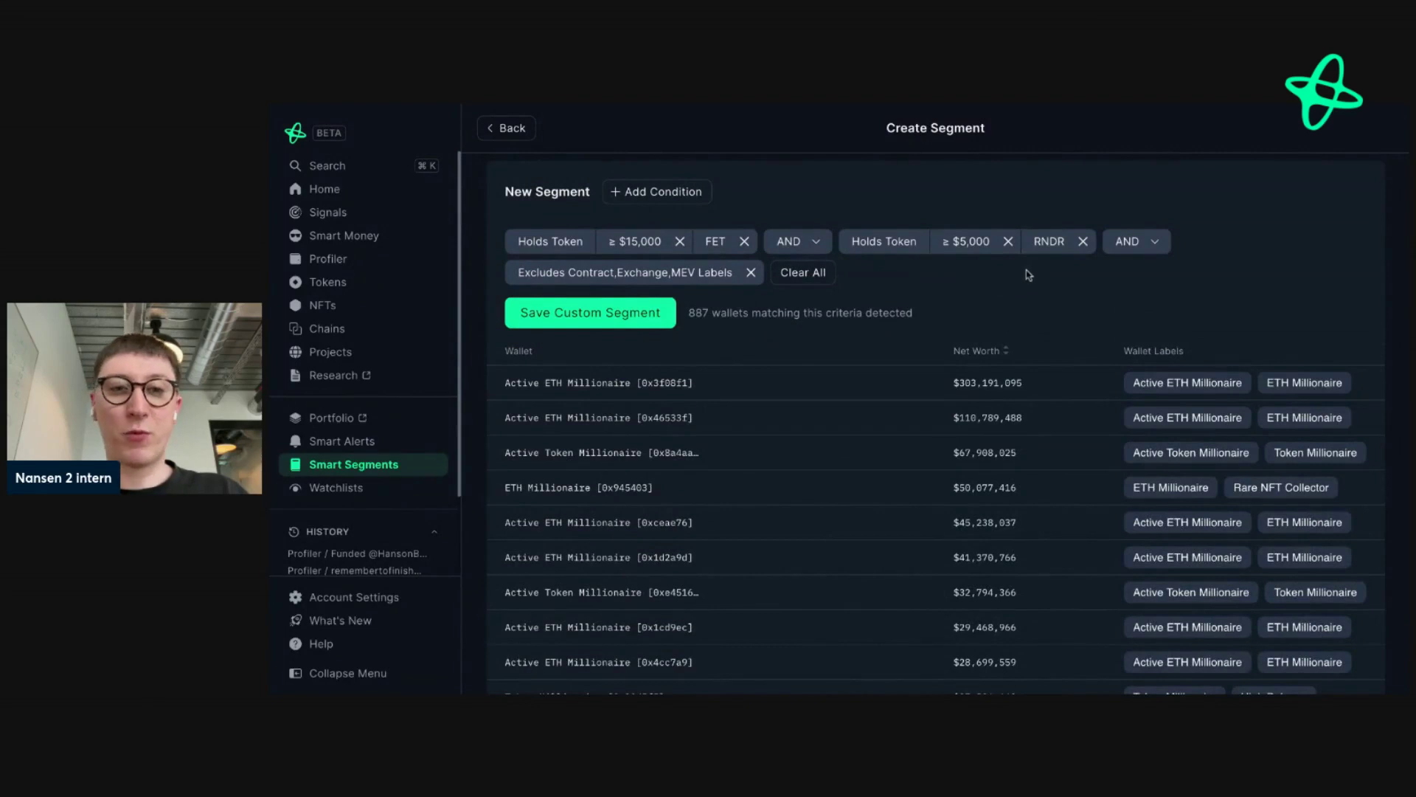
Add a Holds Token condition for [PEPE] Pepe with a $1 minimum.
{"action": "left_click", "coordinate": [656, 194]}
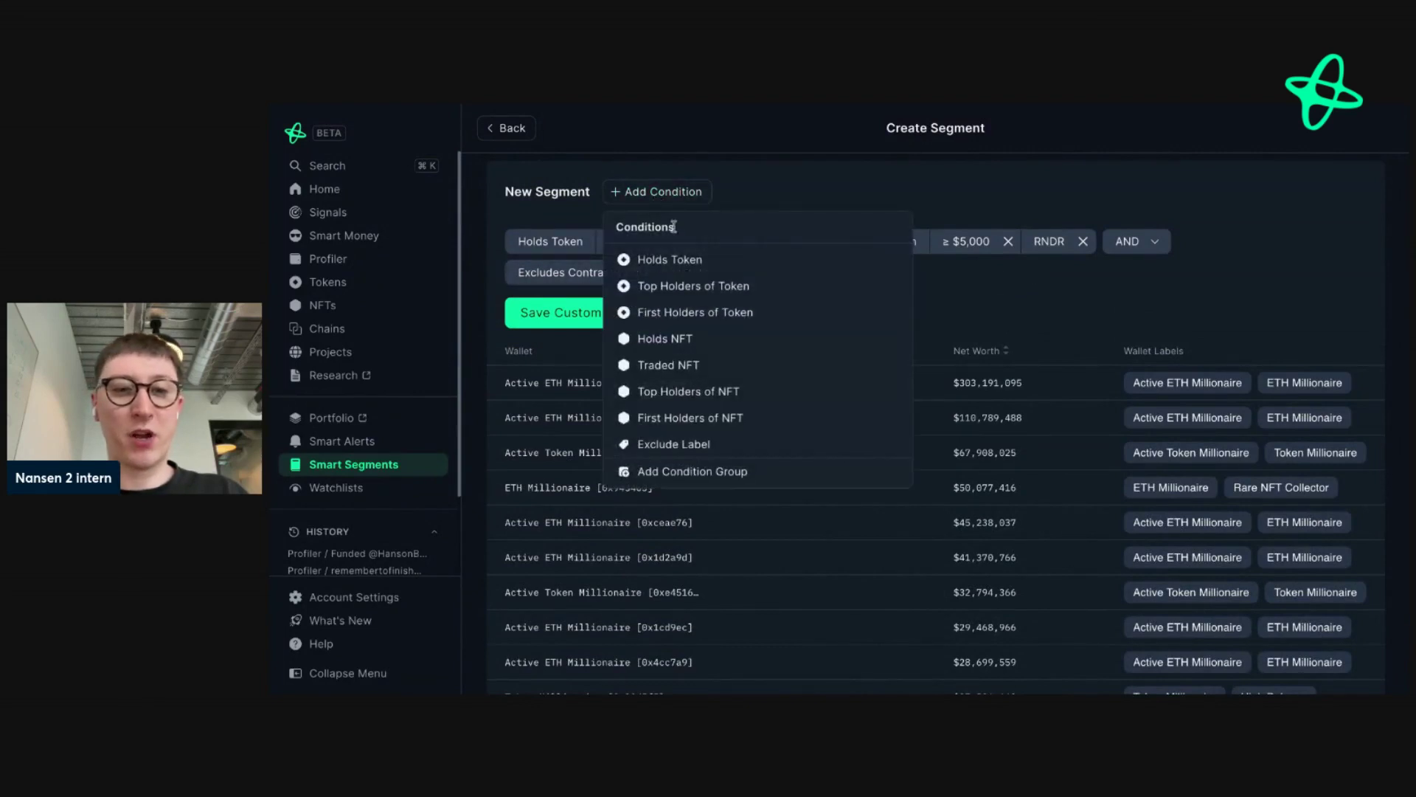
{"action": "left_click", "coordinate": [671, 259]}
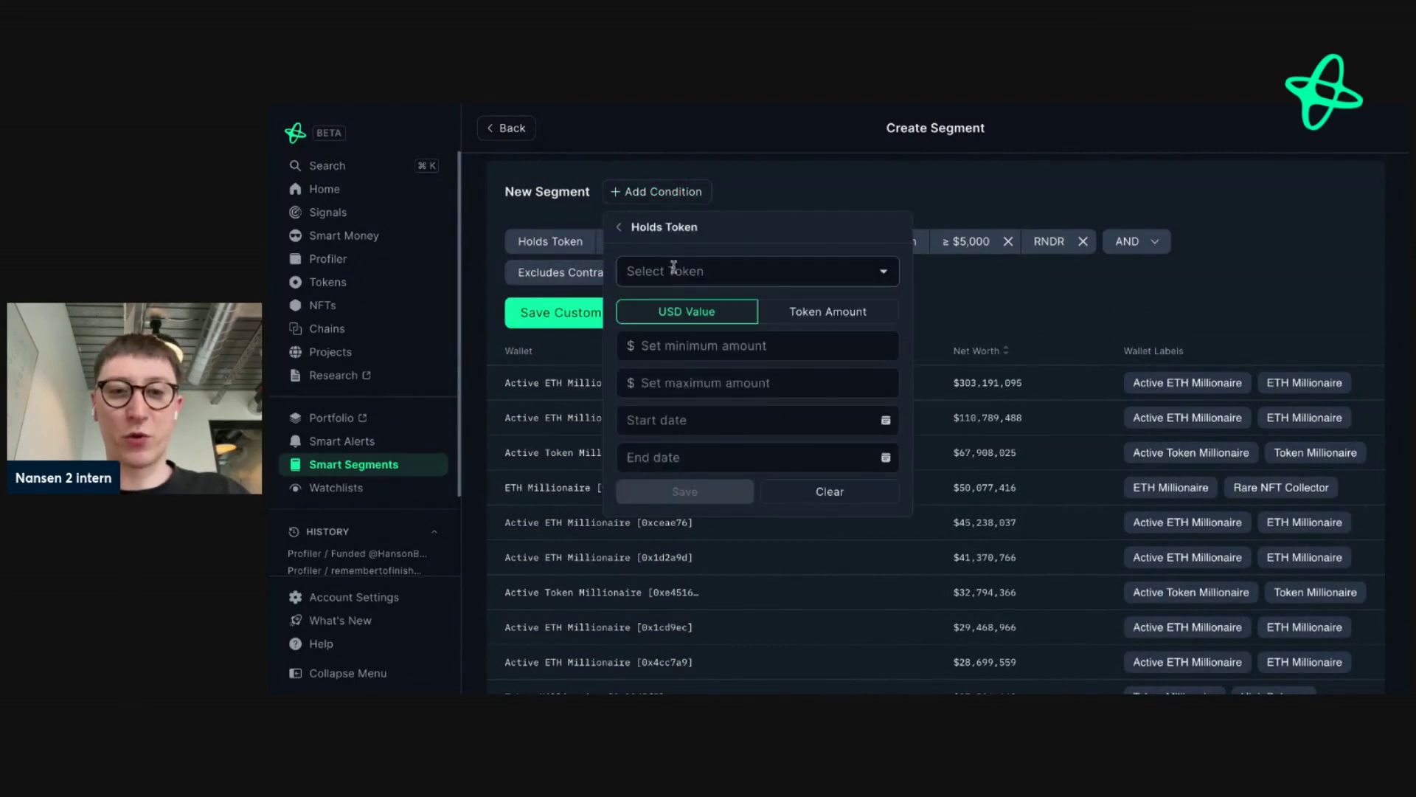
{"action": "left_click", "coordinate": [674, 270]}
{"action": "type", "text": "pepe"}
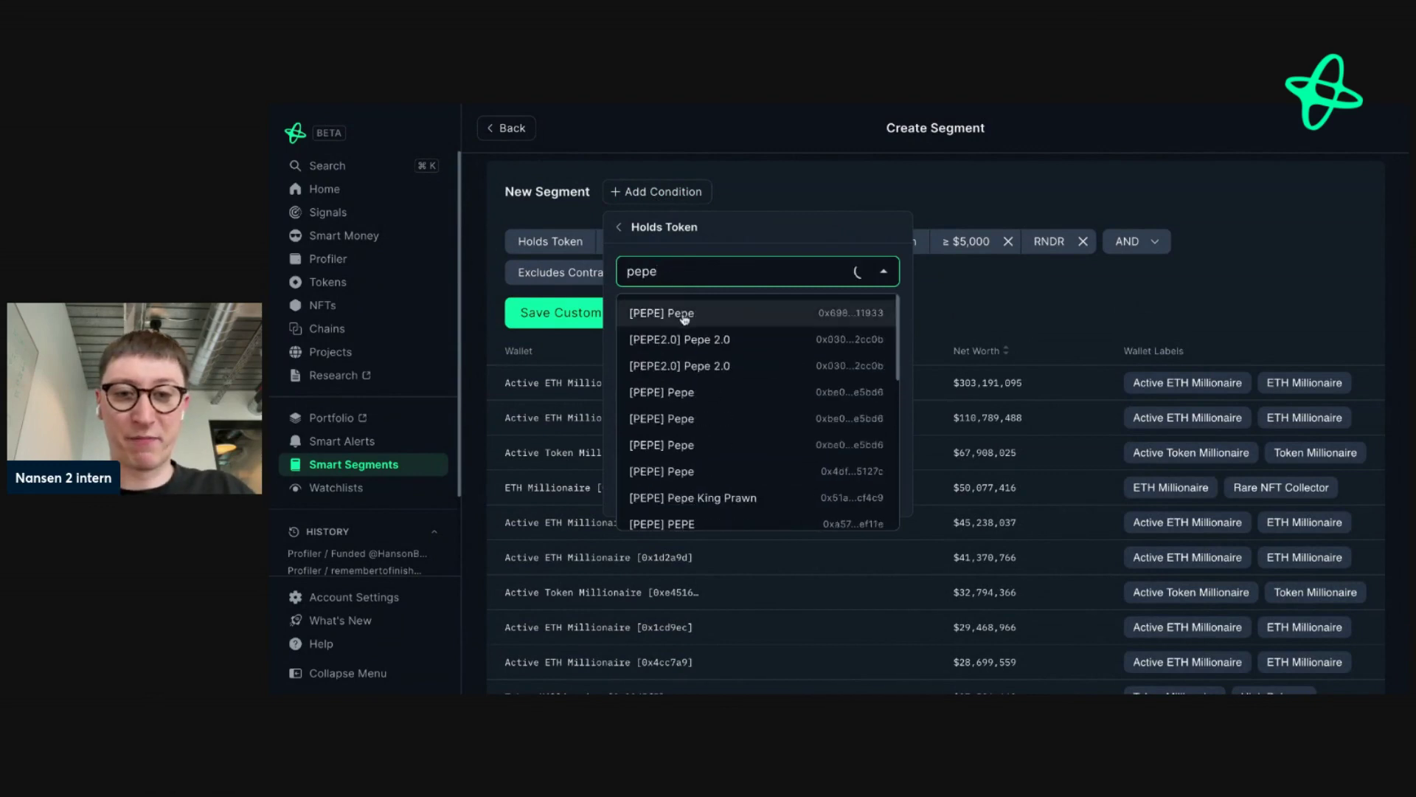
{"action": "left_click", "coordinate": [674, 312]}
{"action": "left_click", "coordinate": [657, 346]}
{"action": "type", "text": "1"}
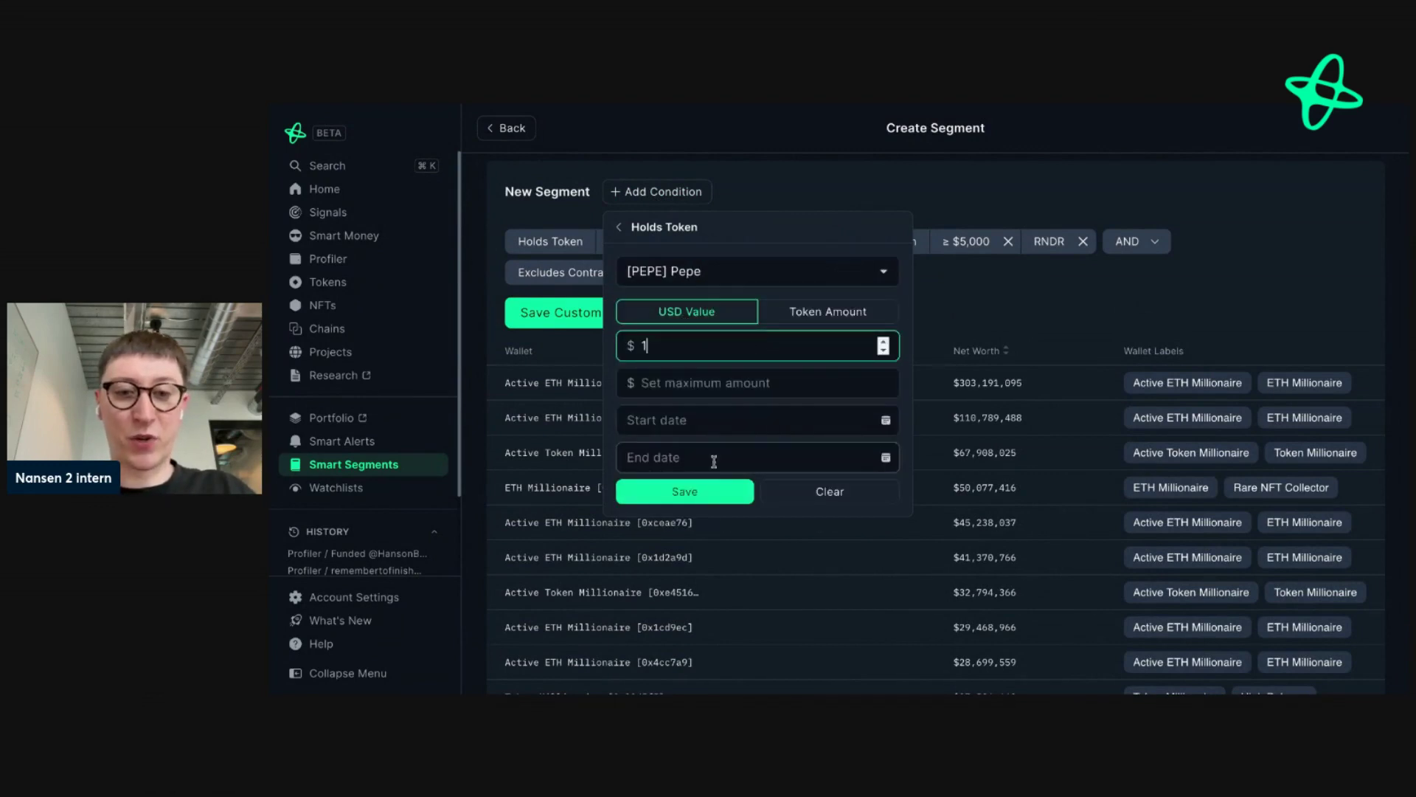
{"action": "left_click", "coordinate": [704, 491]}
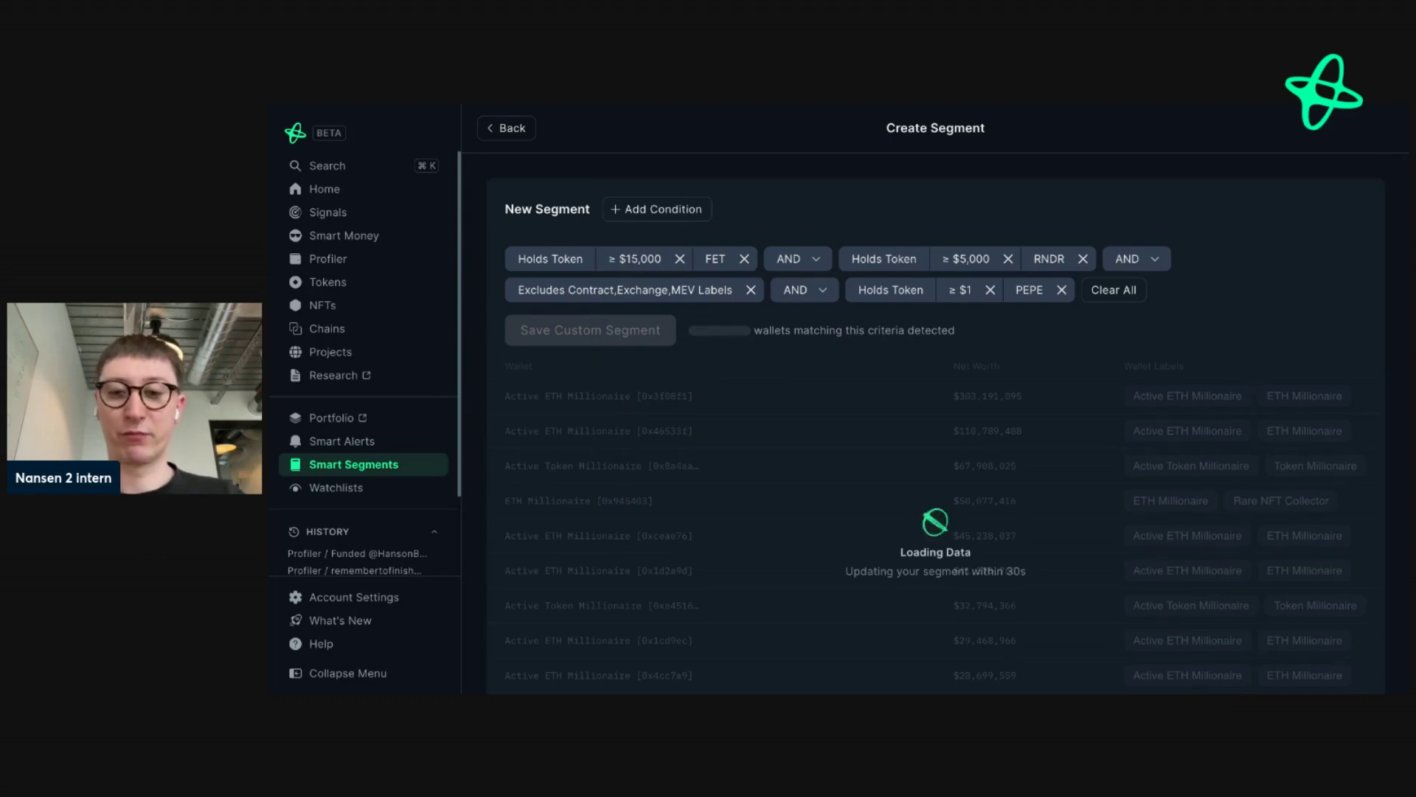
{"action": "scroll", "coordinate": [935, 421], "scroll_direction": "down", "scroll_amount": 1}
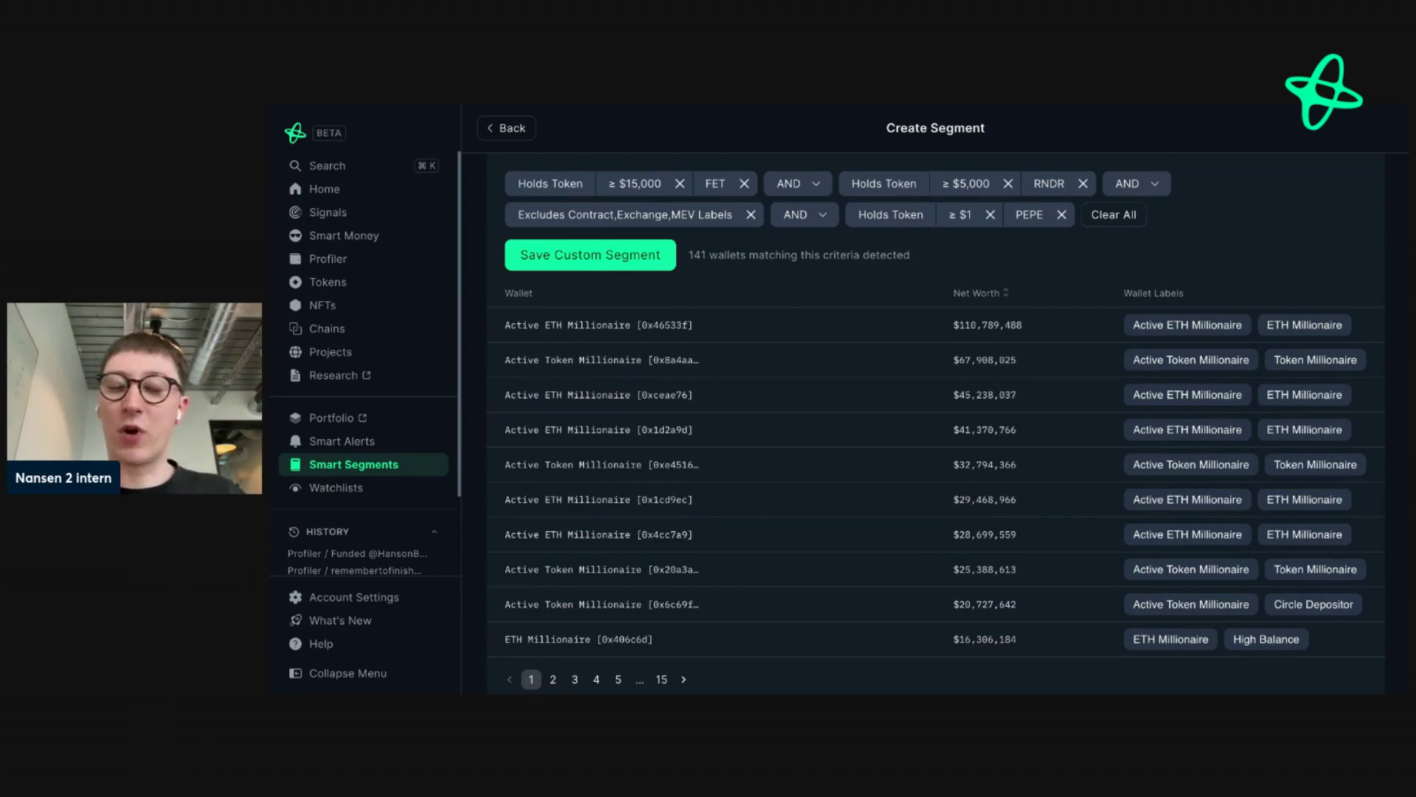
Page through result pages 2, 3, 4 and 5 of the 141 matching wallets.
{"action": "scroll", "coordinate": [582, 517], "scroll_direction": "down", "scroll_amount": 1}
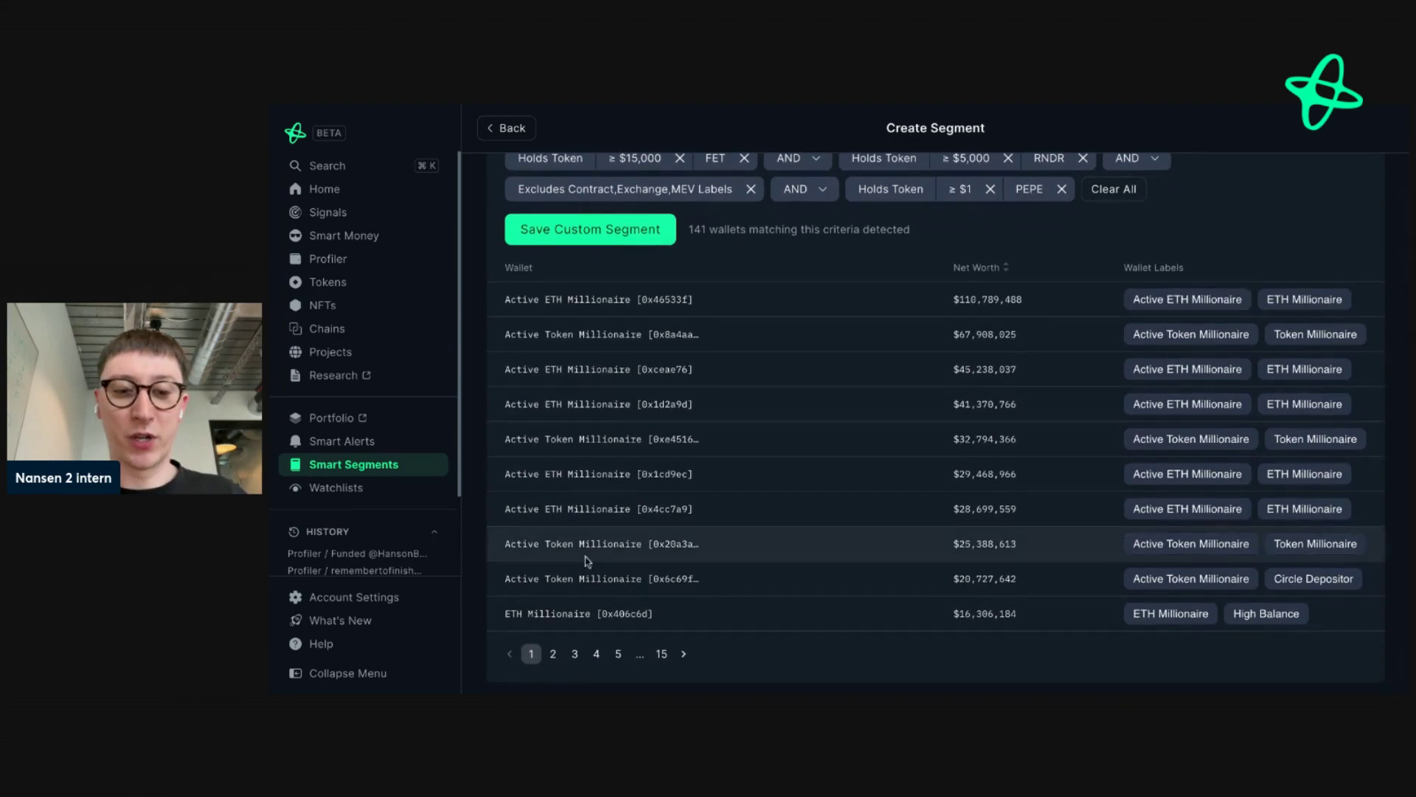
{"action": "left_click", "coordinate": [554, 653]}
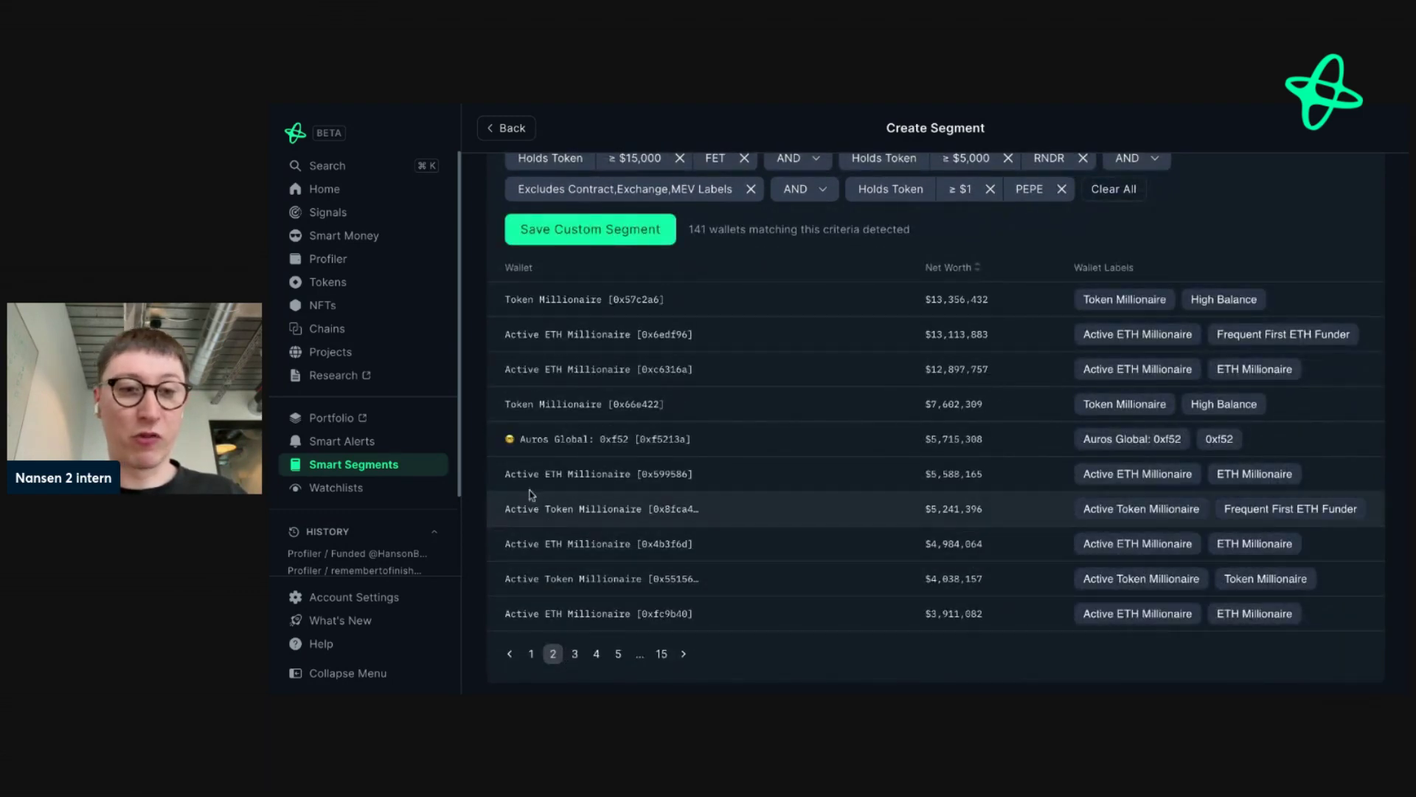
{"action": "left_click", "coordinate": [574, 653]}
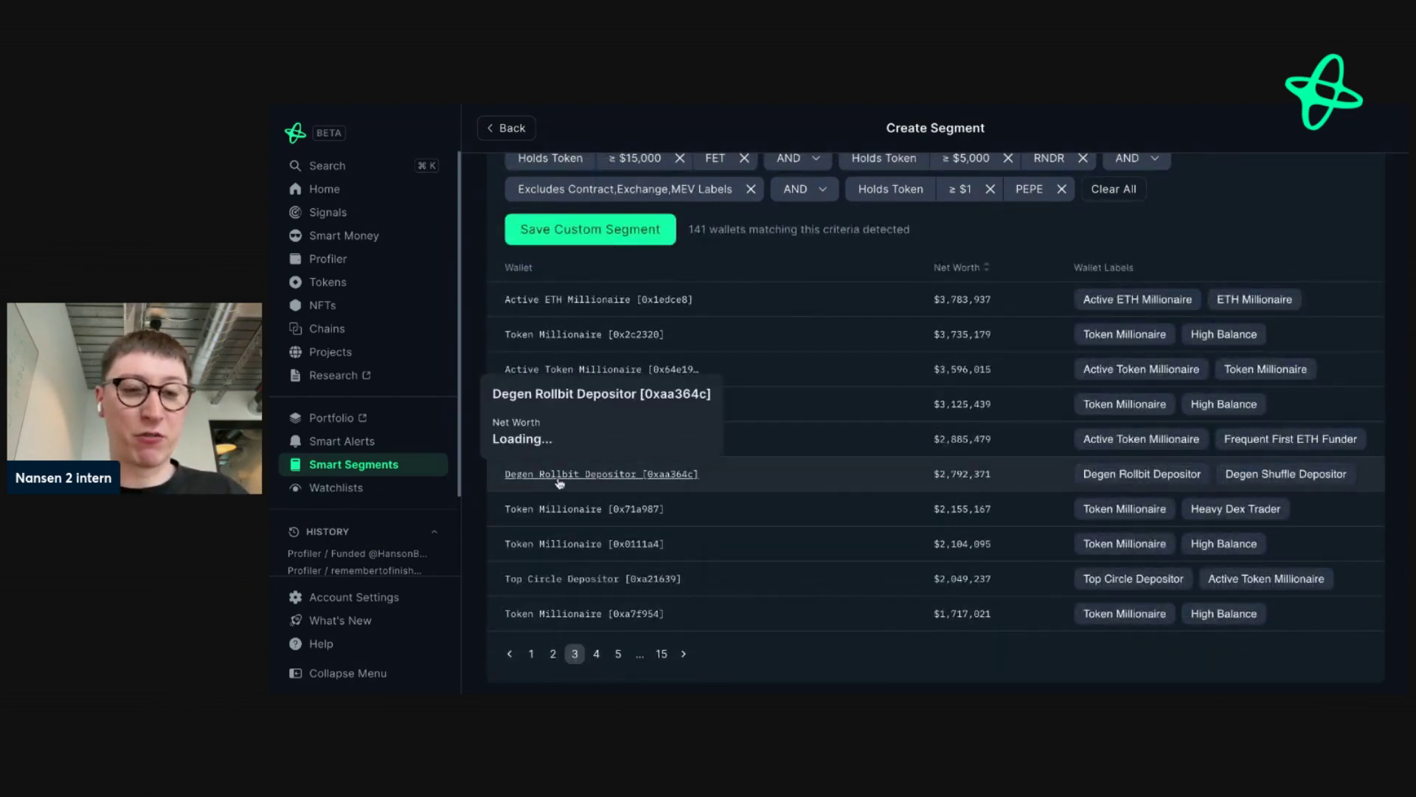
{"action": "left_click", "coordinate": [597, 654]}
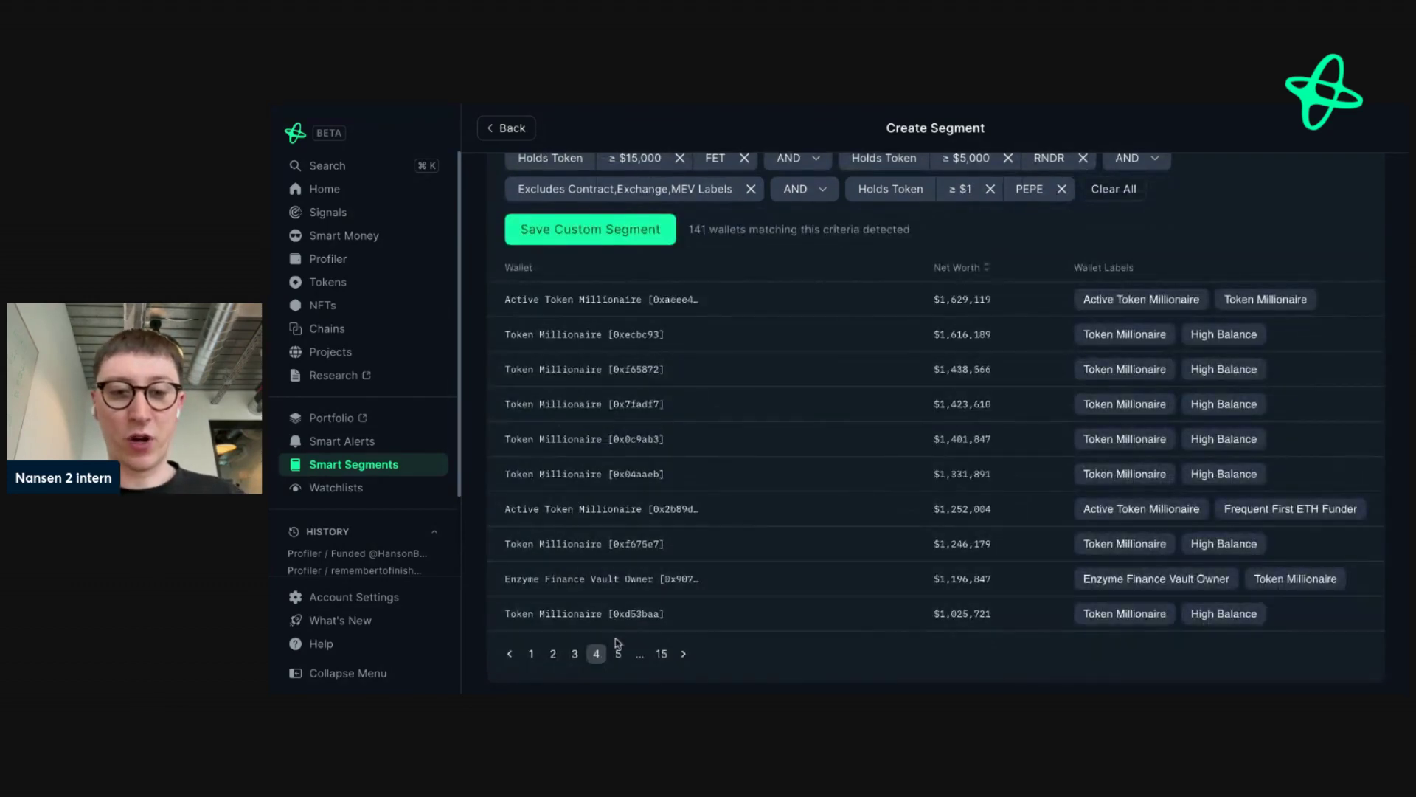
{"action": "left_click", "coordinate": [619, 653]}
{"action": "scroll", "coordinate": [702, 490], "scroll_direction": "up", "scroll_amount": 2}
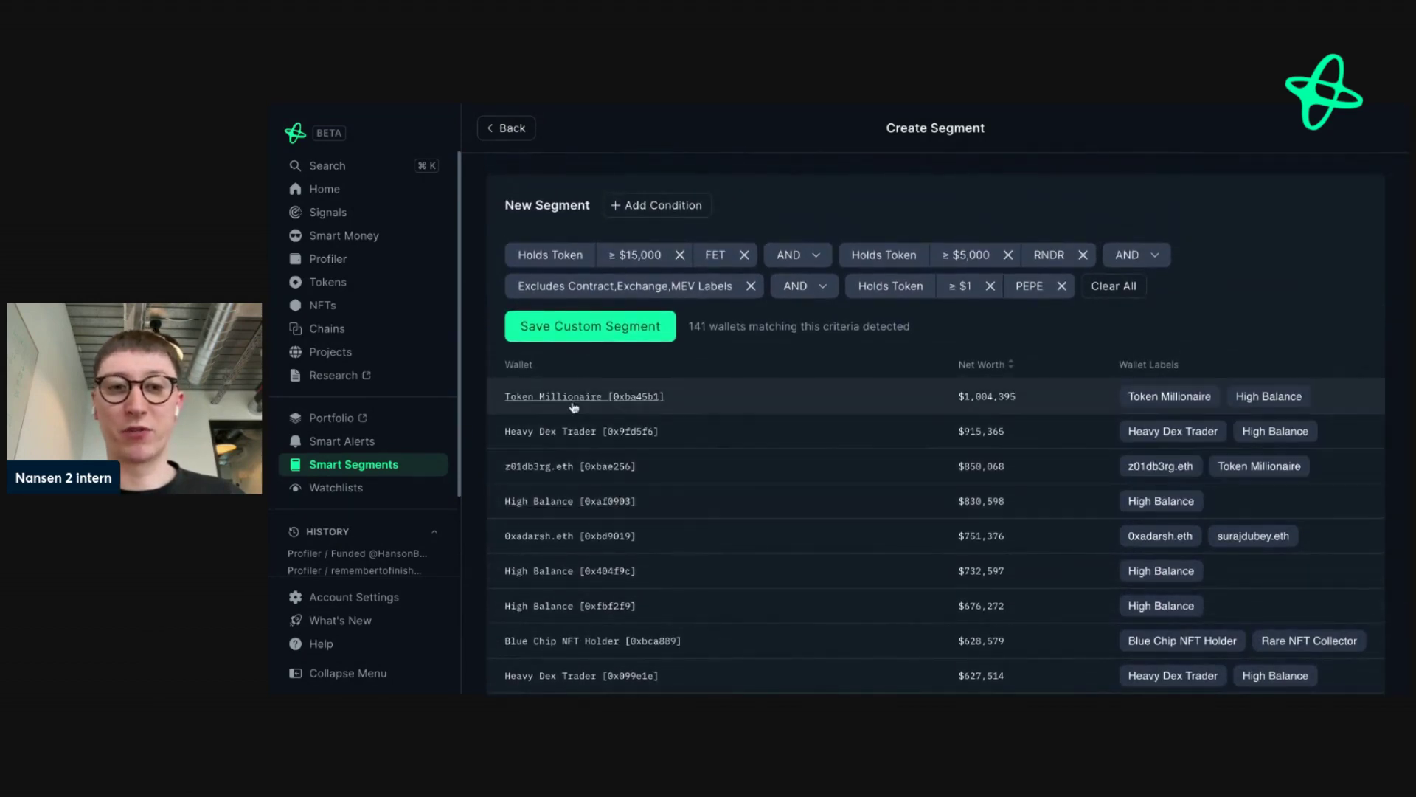
Save the segment as 'Ai <> memecoin trend' described as 'addresses that capture AI and memecoins'.
{"action": "left_click", "coordinate": [601, 337]}
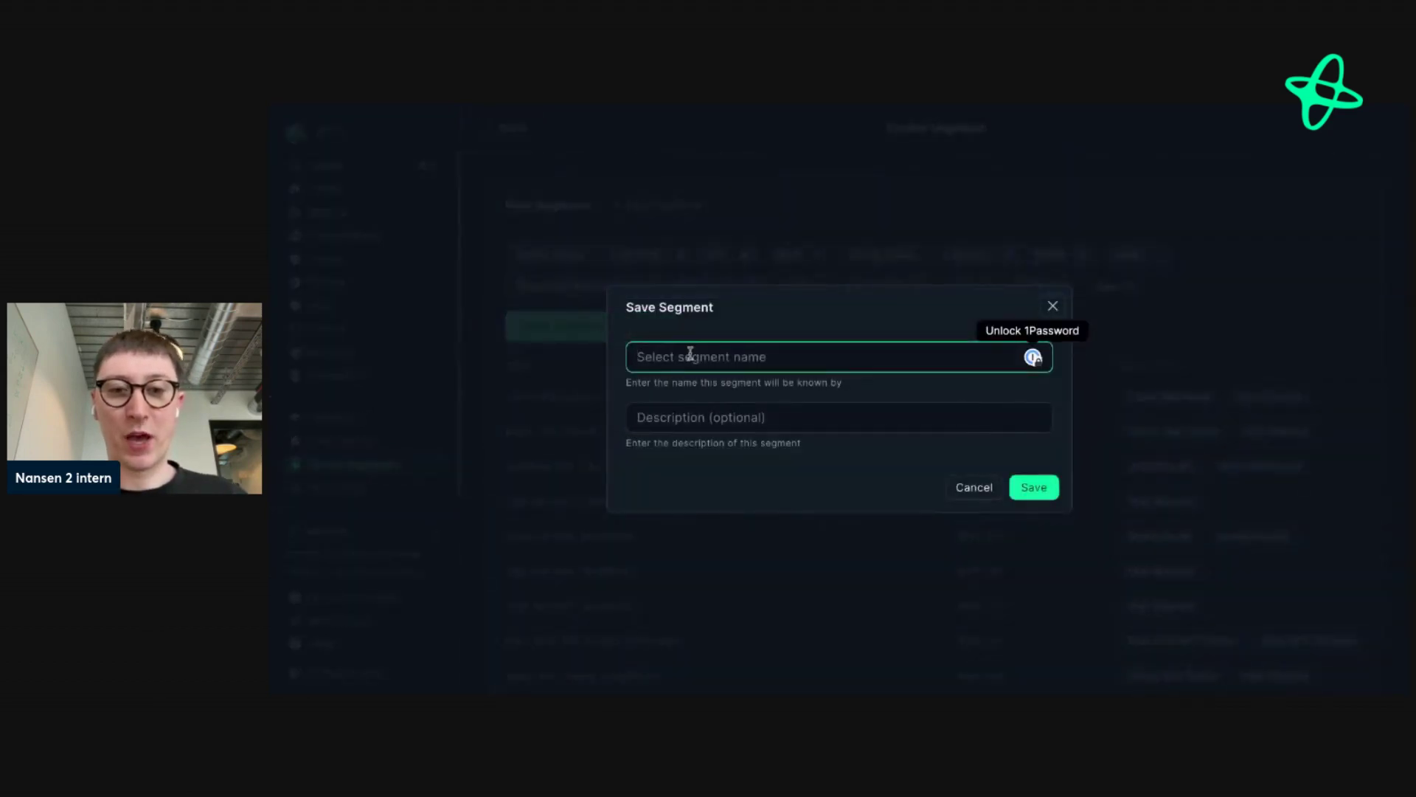
{"action": "type", "text": "A"}
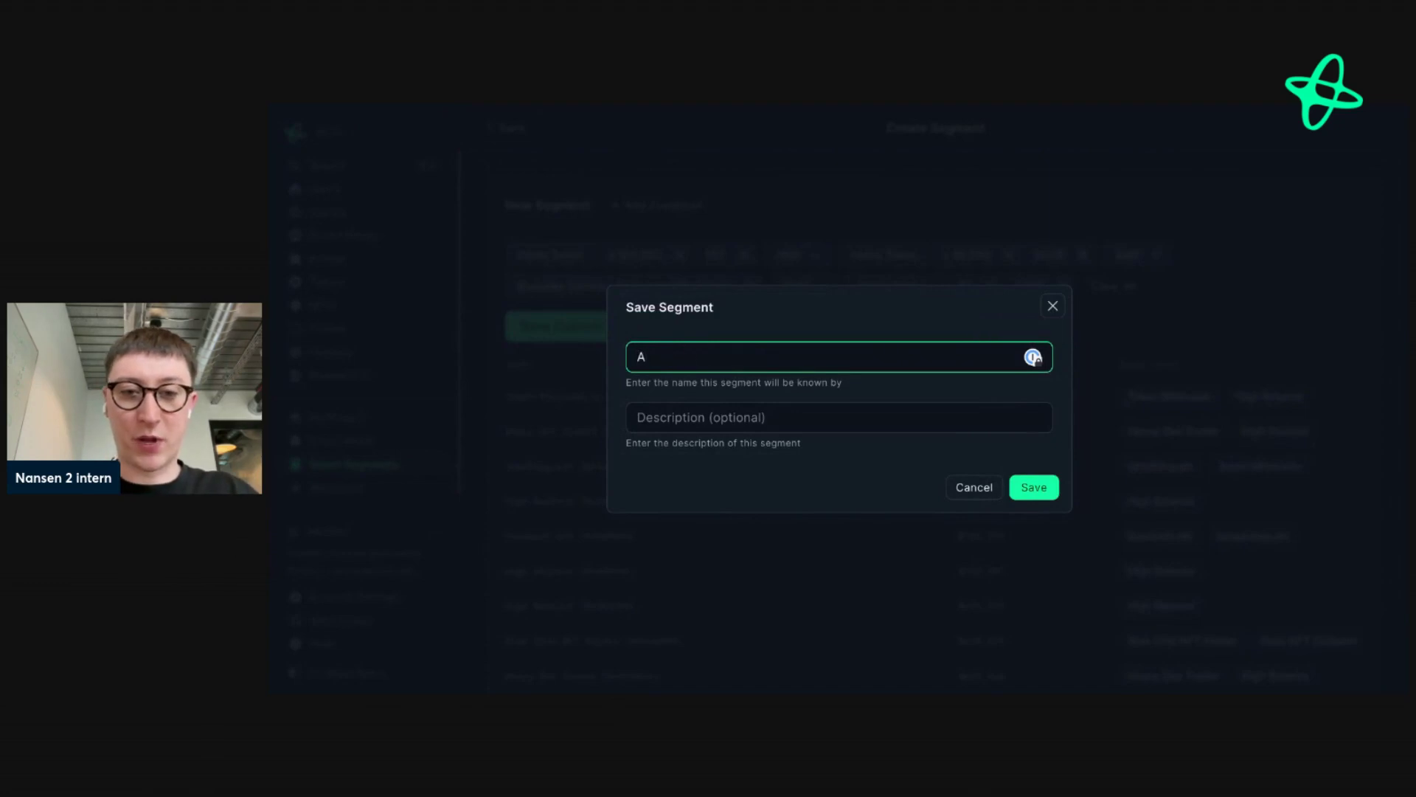
{"action": "type", "text": "i <> meemco"}
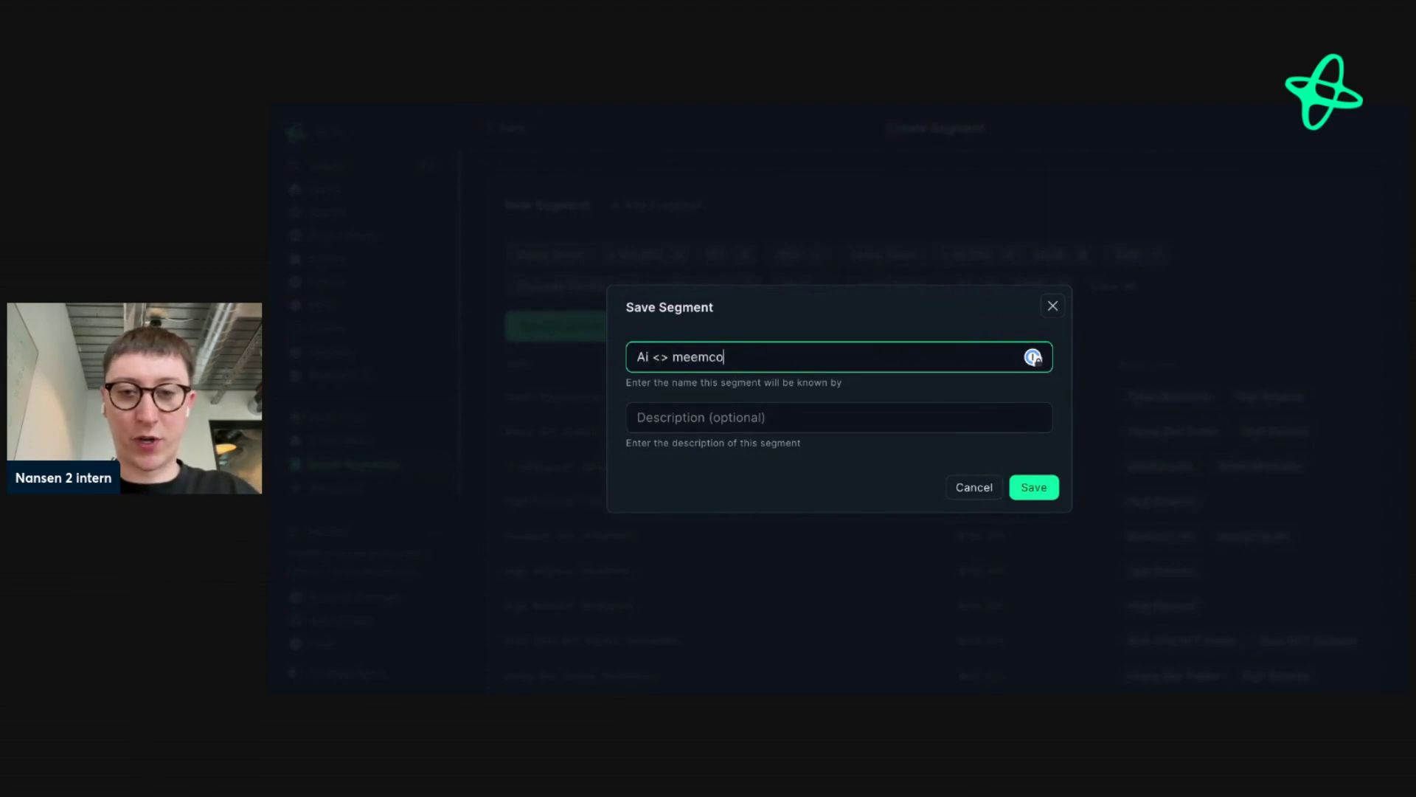
{"action": "type", "text": "mecoin trend"}
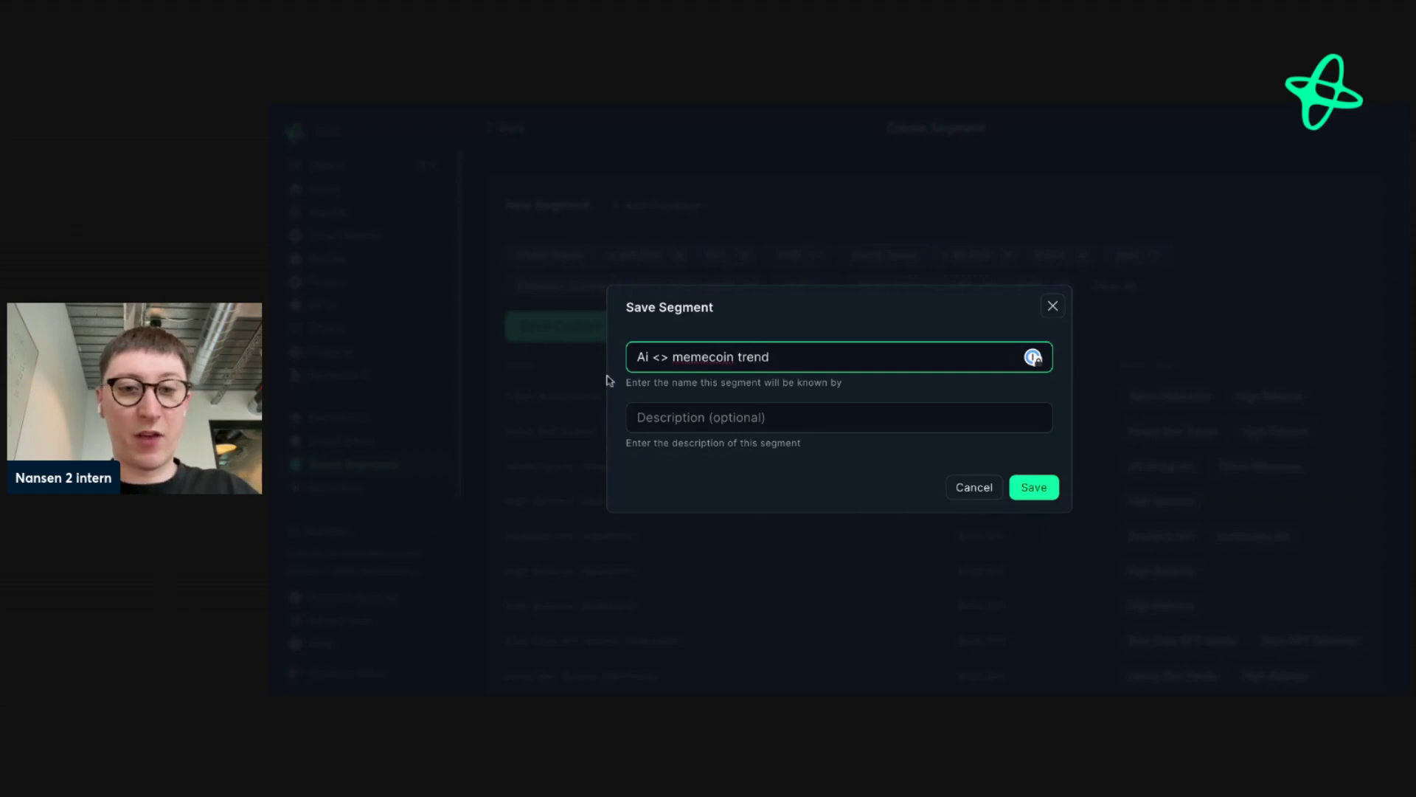
{"action": "left_click", "coordinate": [677, 417]}
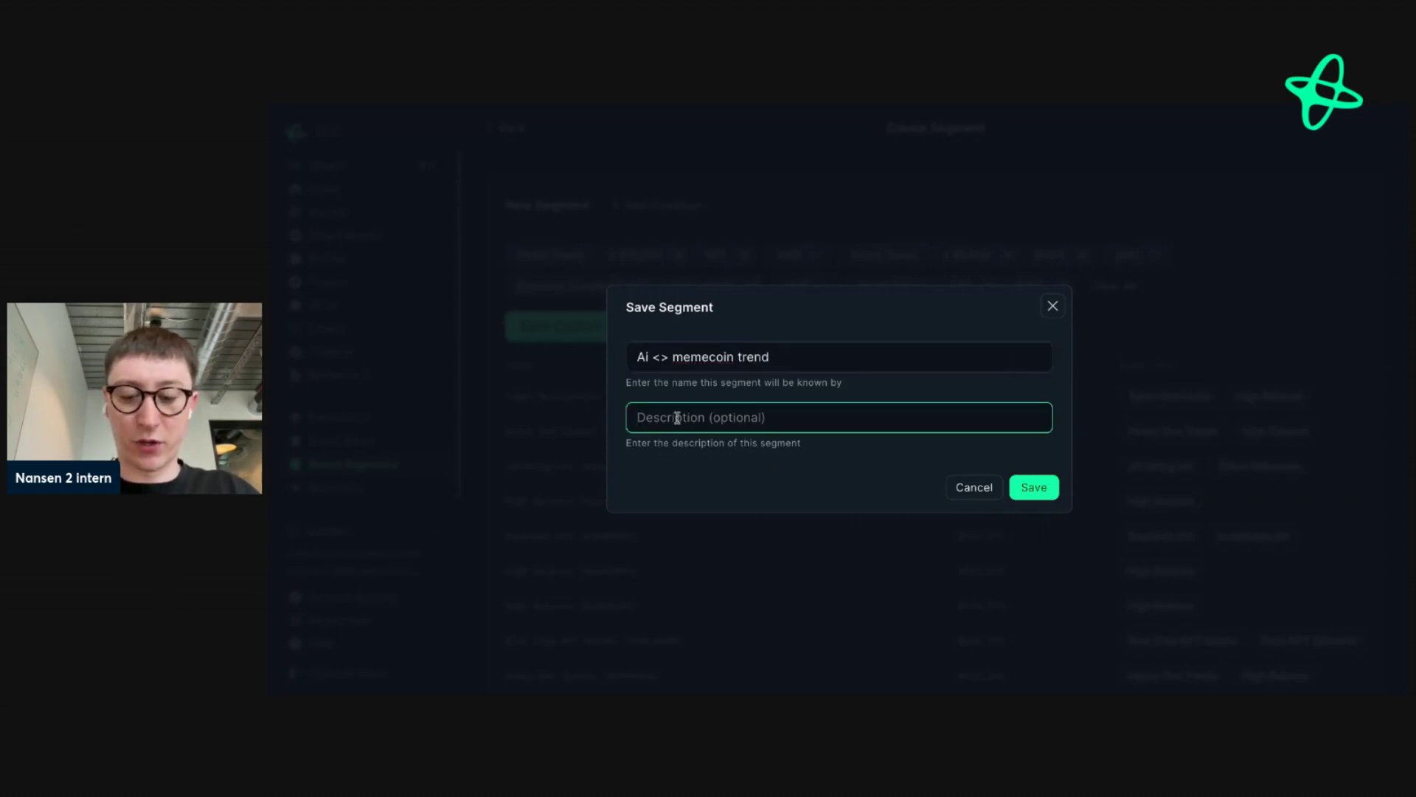
{"action": "type", "text": "addresses that capture AI"}
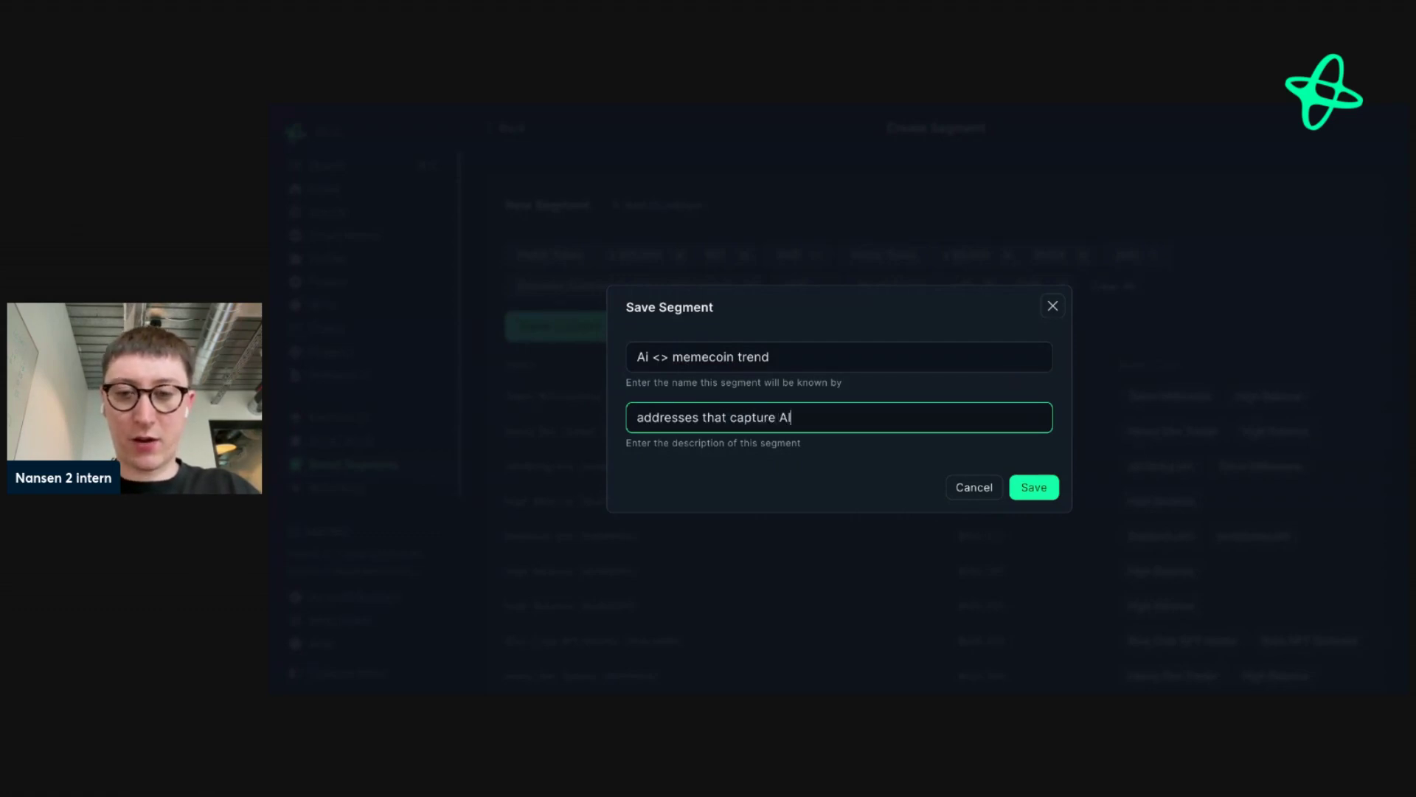
{"action": "type", "text": " and meem"}
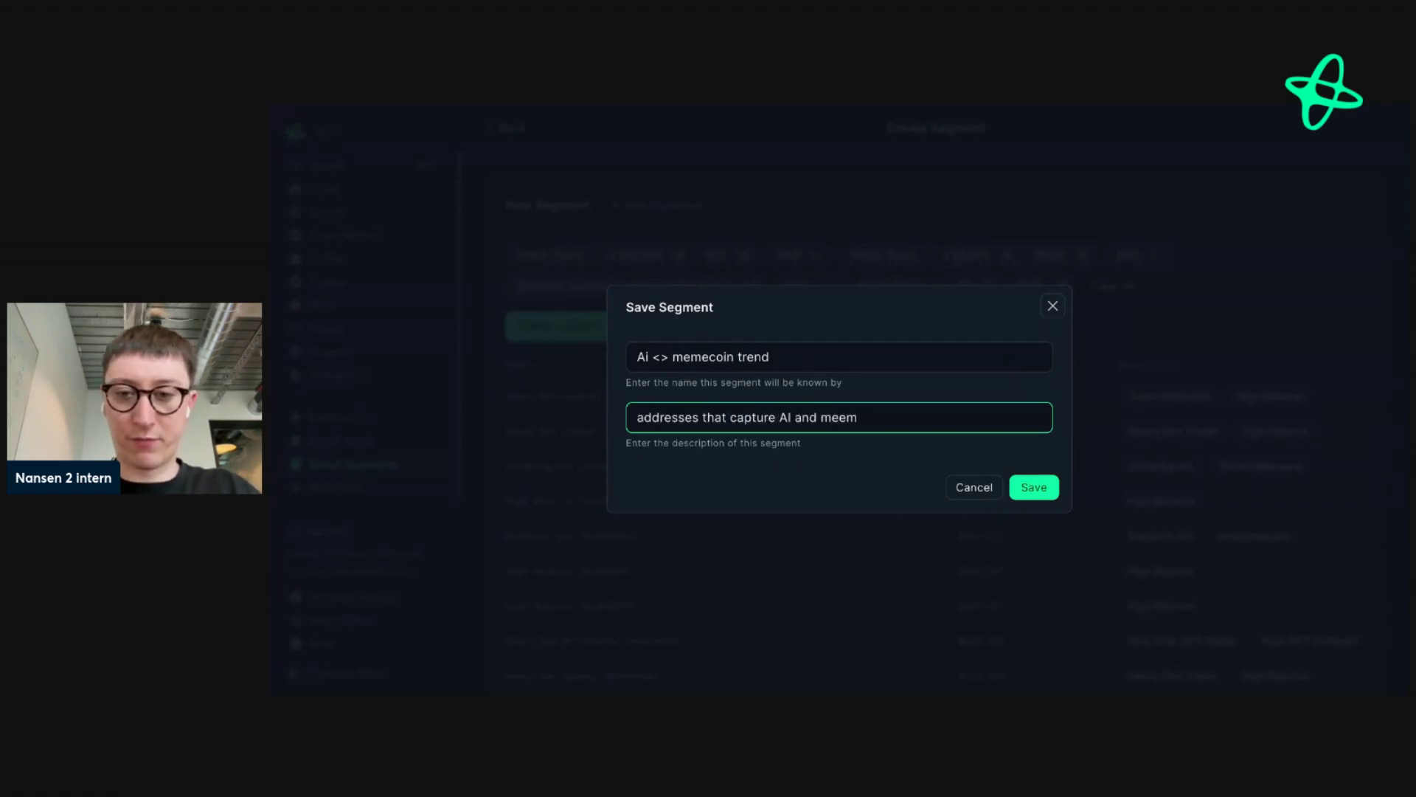
{"action": "type", "text": "coins"}
{"action": "key", "text": "Return"}
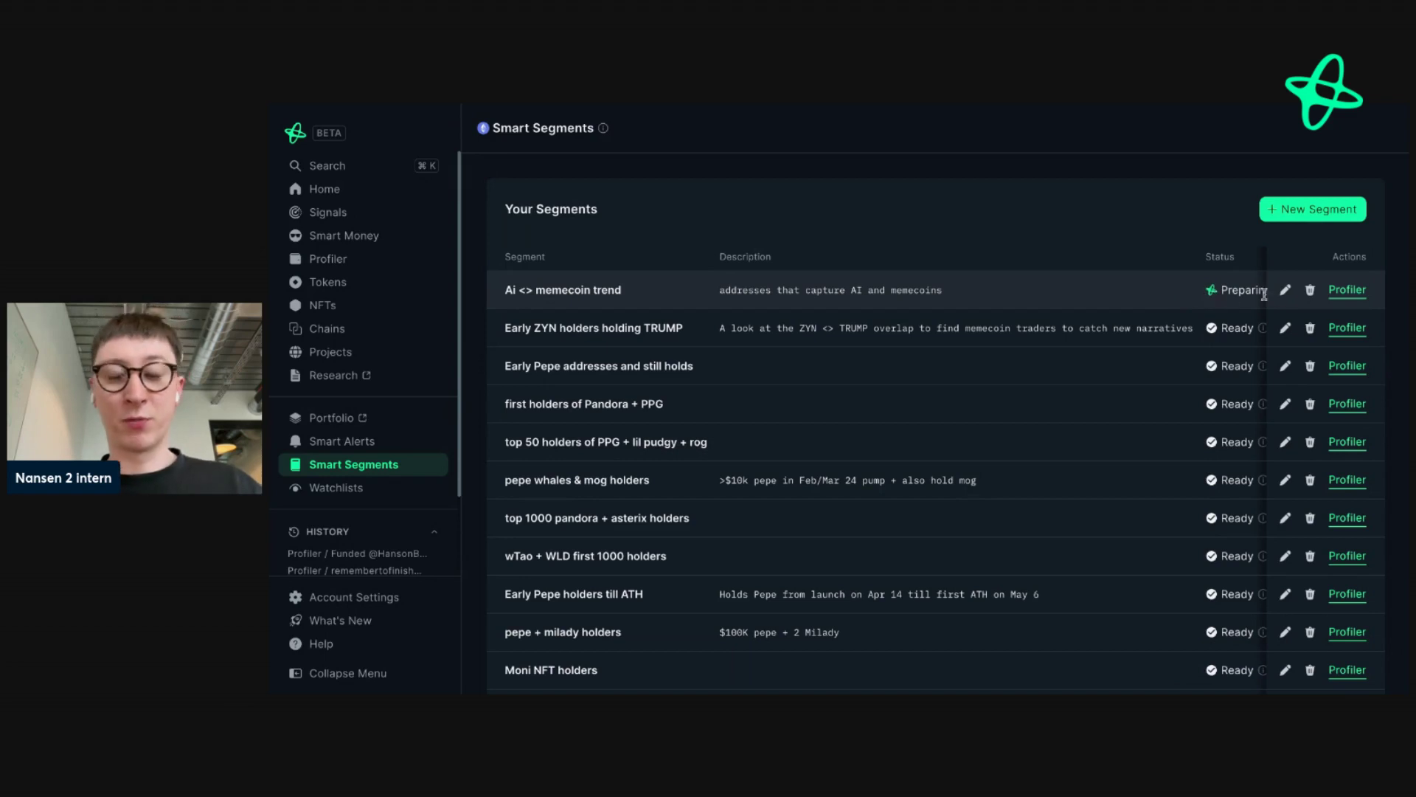
{"action": "left_click", "coordinate": [1347, 291]}
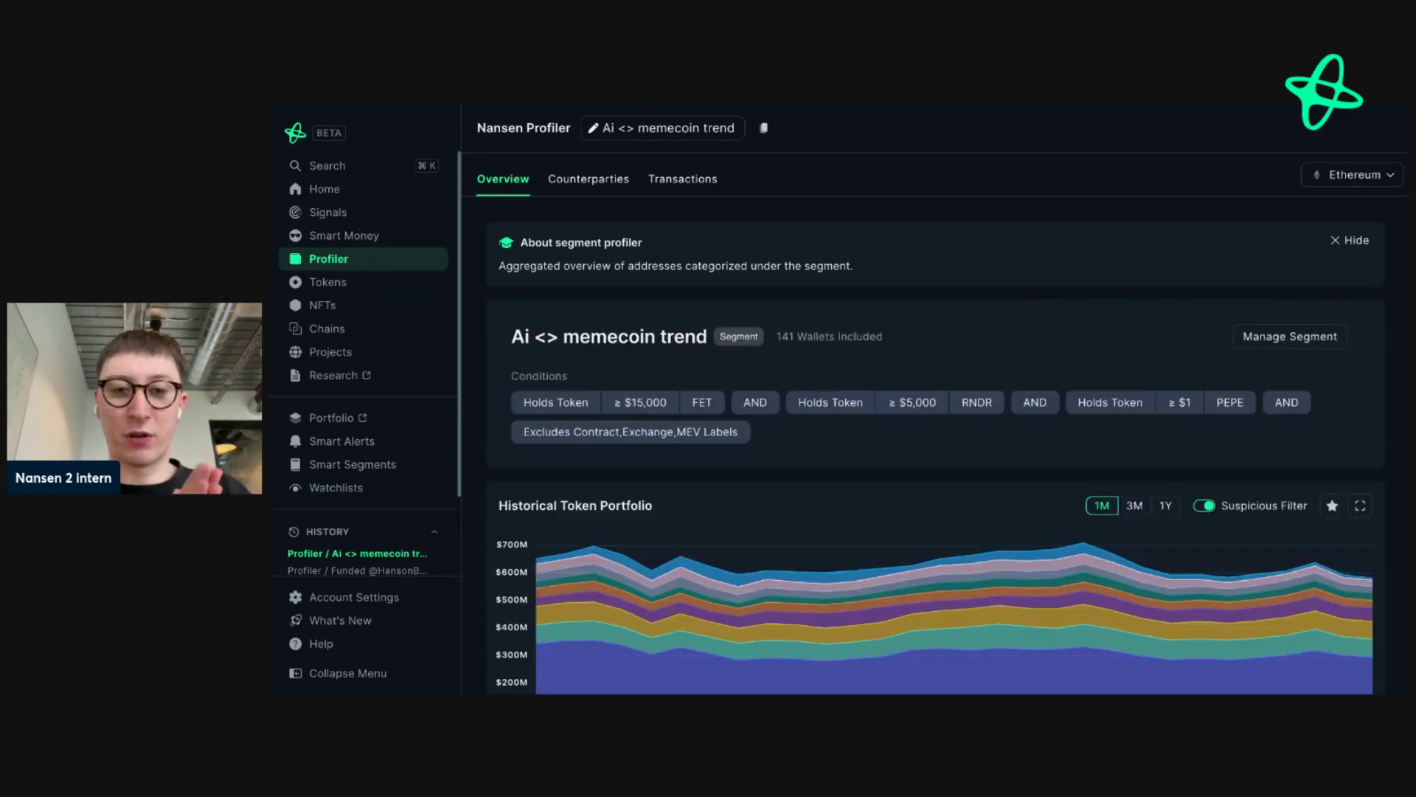
{"action": "scroll", "coordinate": [985, 317], "scroll_direction": "down", "scroll_amount": 1}
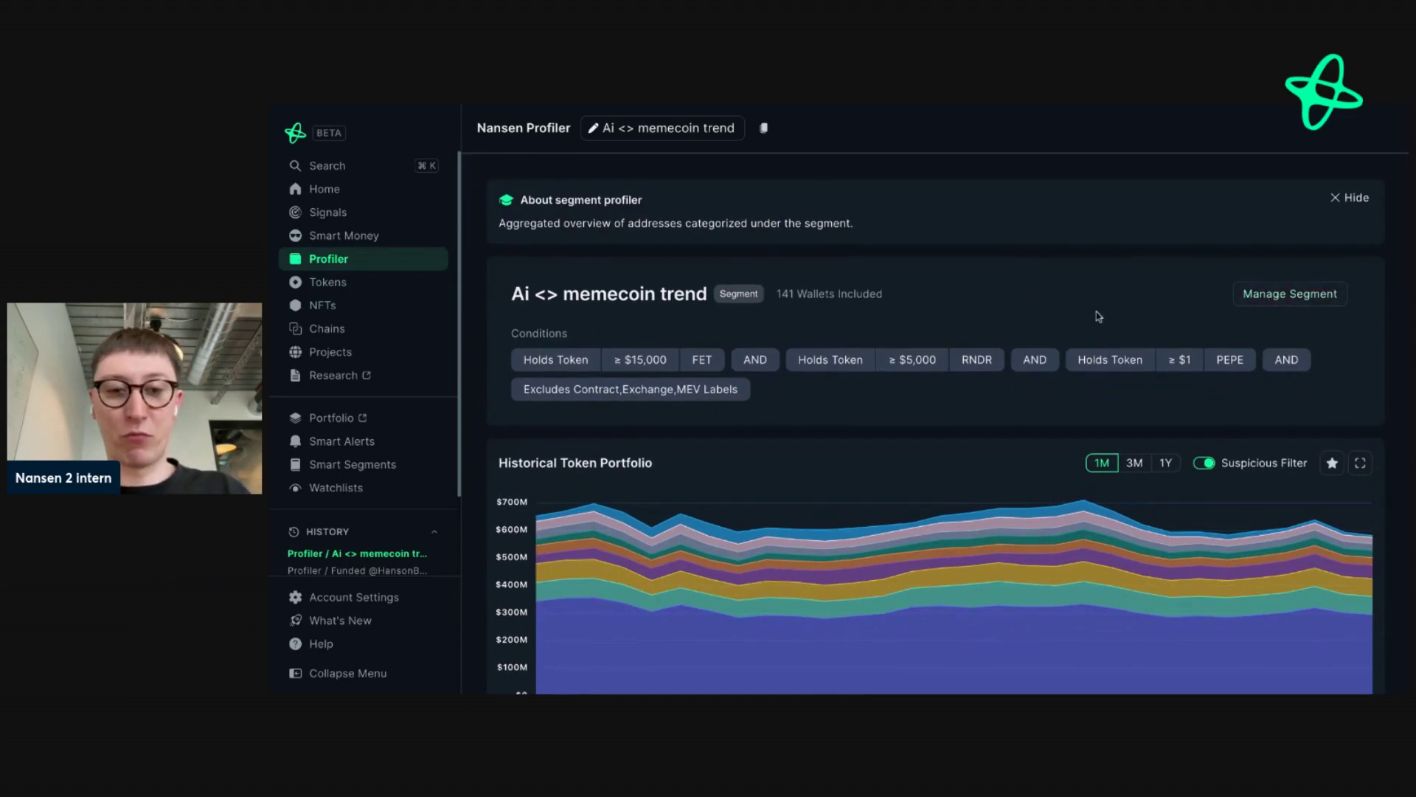
{"action": "scroll", "coordinate": [1099, 316], "scroll_direction": "down", "scroll_amount": 2}
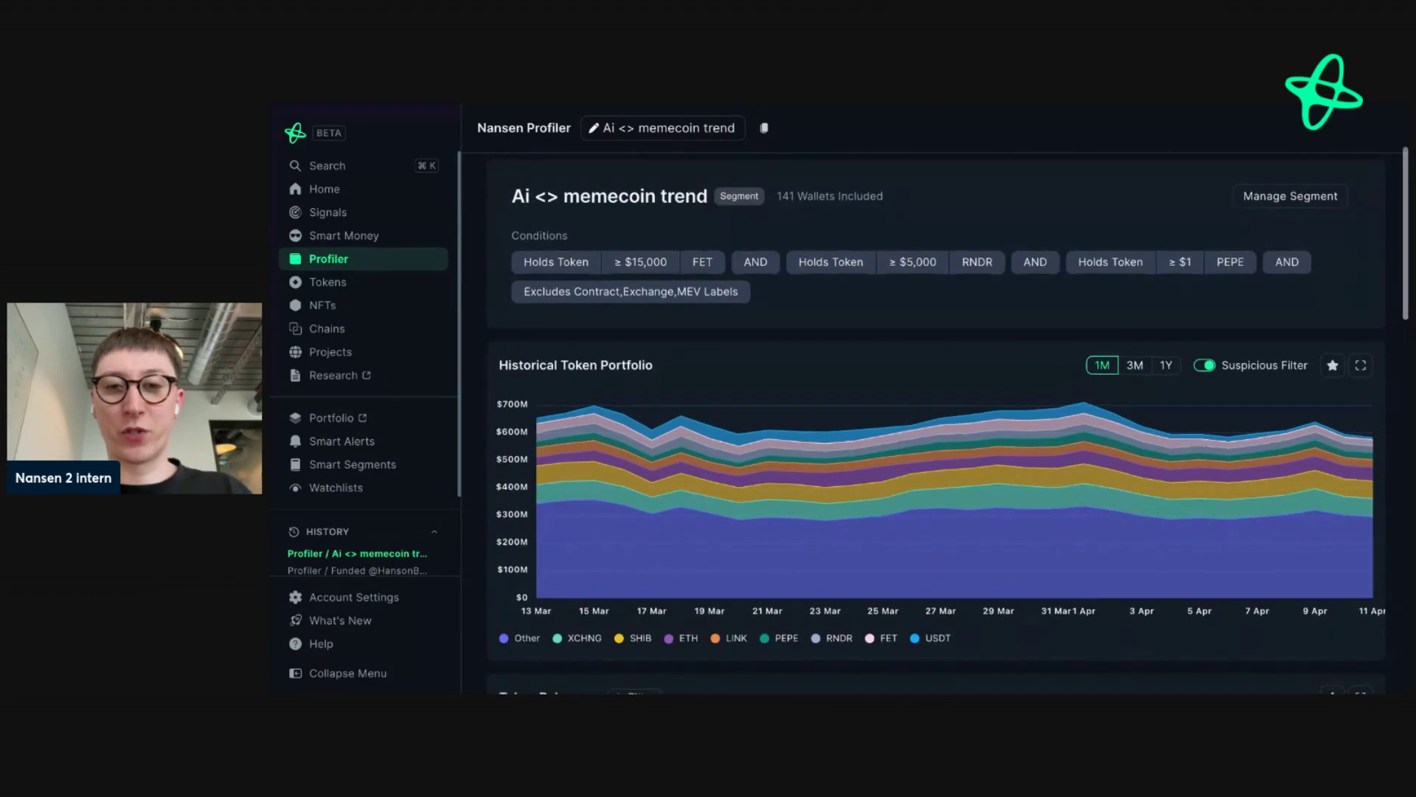
{"action": "mouse_move", "coordinate": [774, 481]}
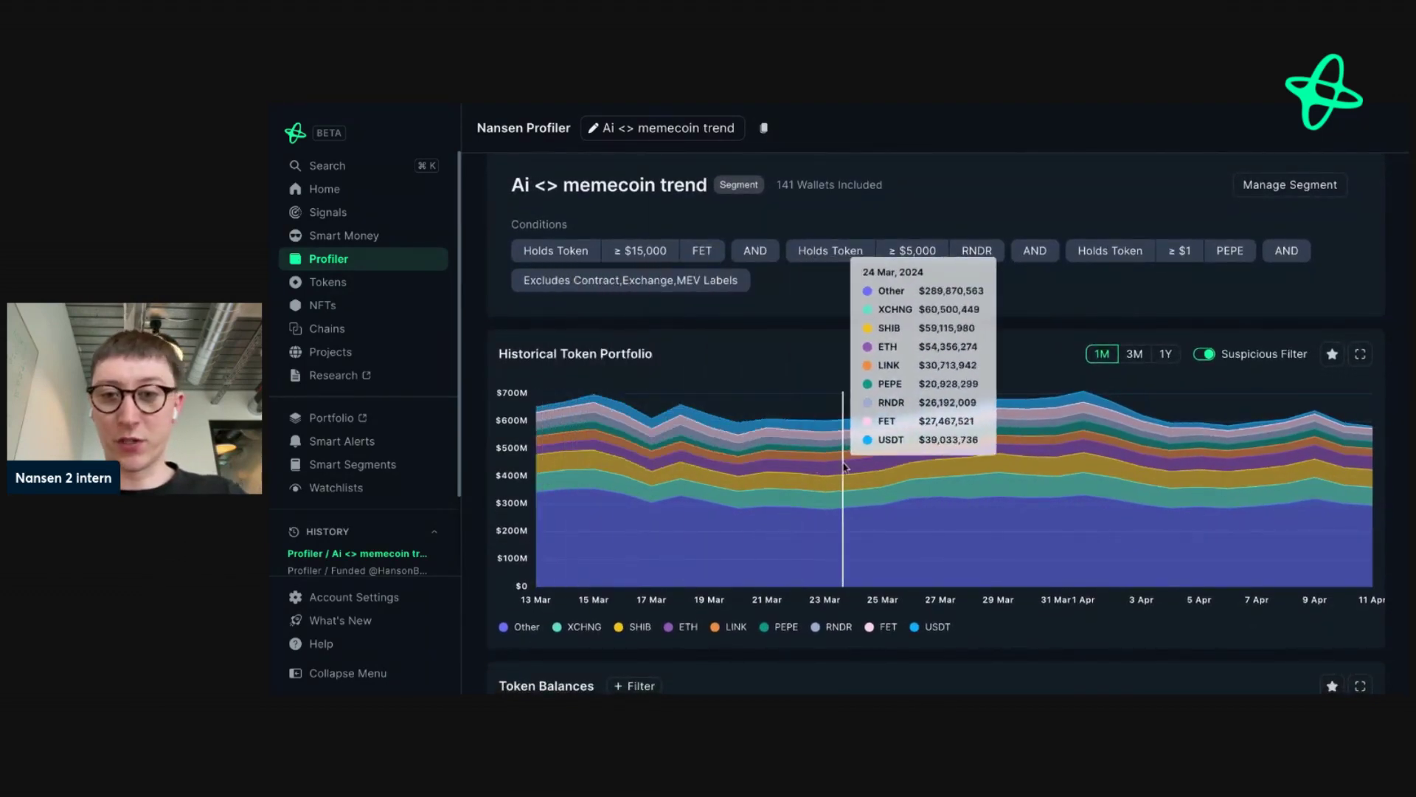
{"action": "scroll", "coordinate": [1201, 449], "scroll_direction": "down", "scroll_amount": 4}
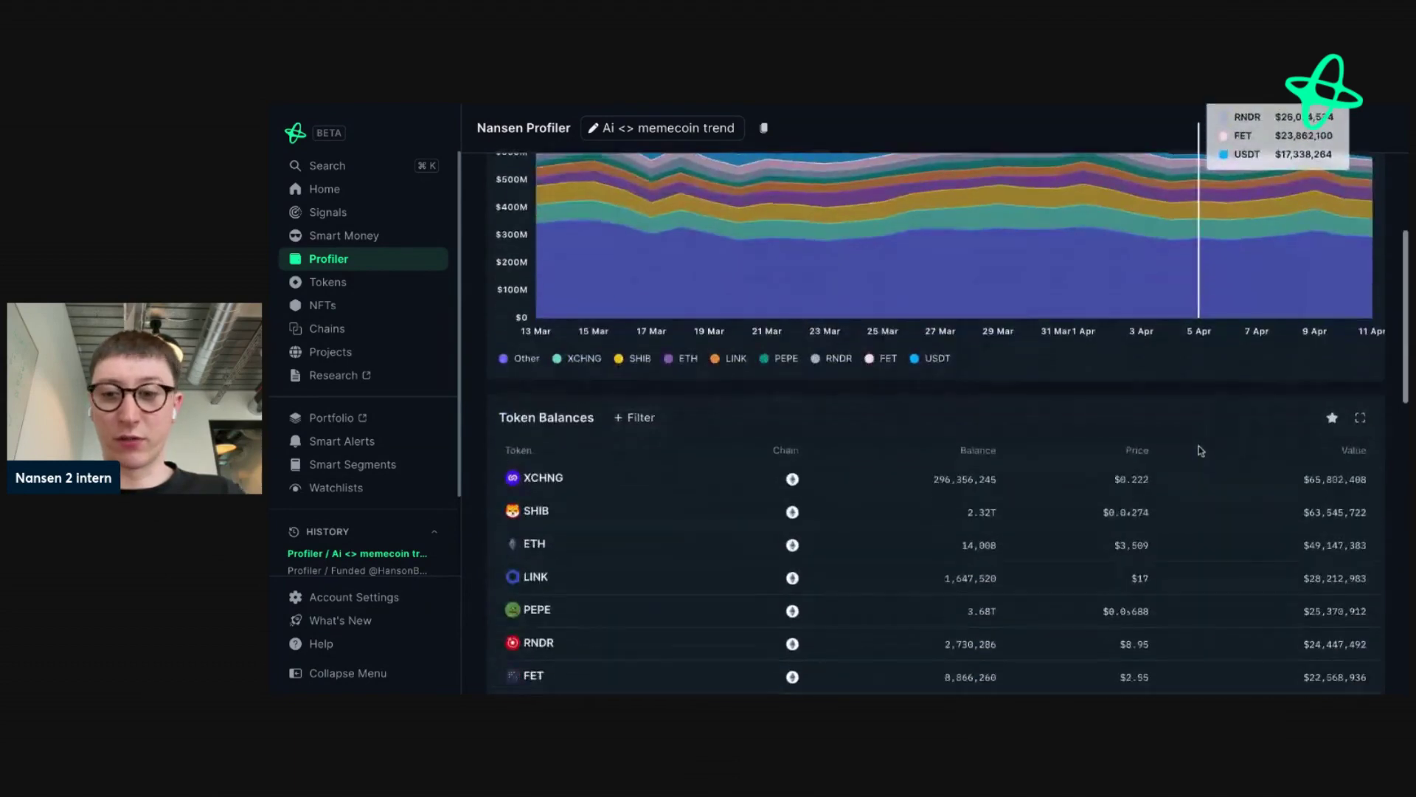
{"action": "scroll", "coordinate": [1201, 450], "scroll_direction": "down", "scroll_amount": 3}
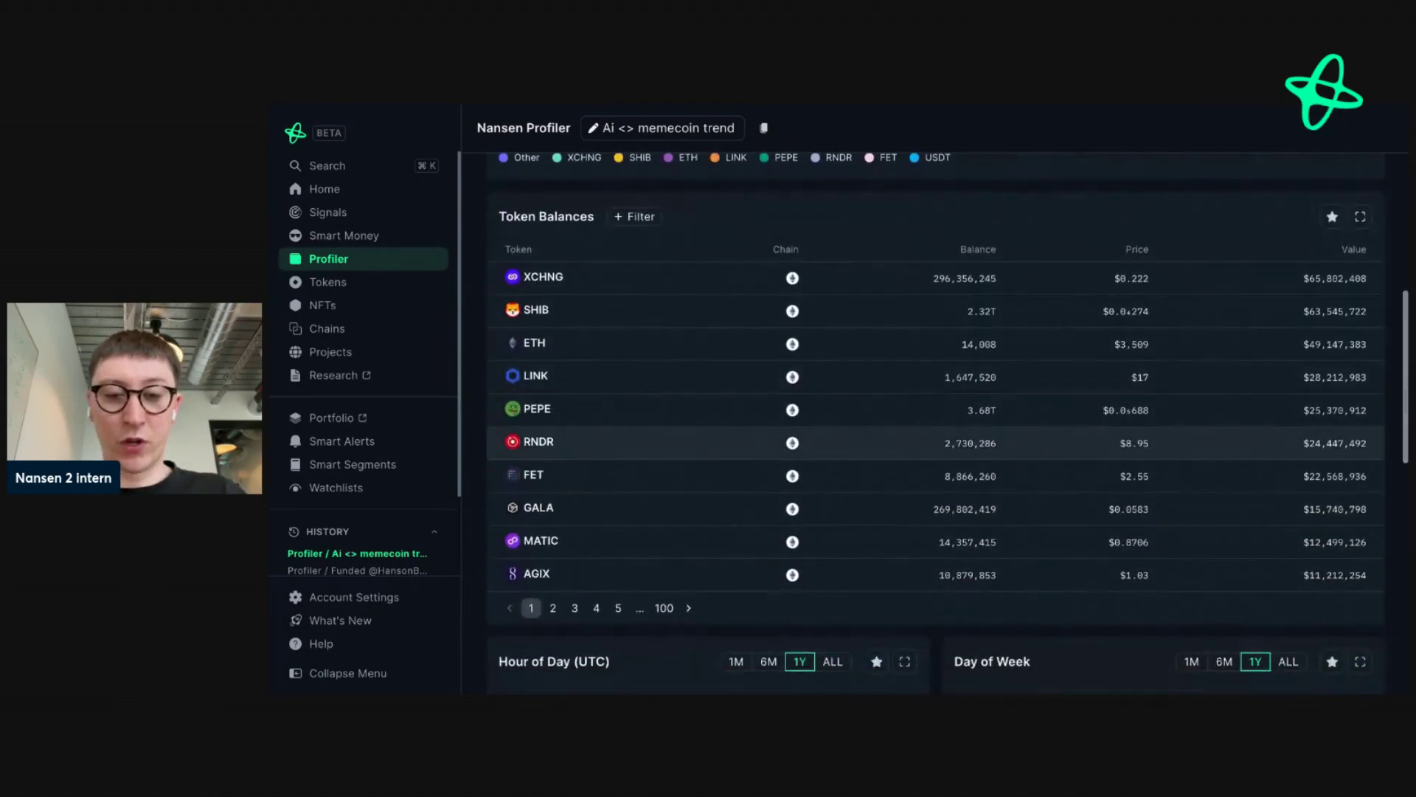
{"action": "scroll", "coordinate": [842, 376], "scroll_direction": "up", "scroll_amount": 10}
{"action": "scroll", "coordinate": [842, 376], "scroll_direction": "down", "scroll_amount": 8}
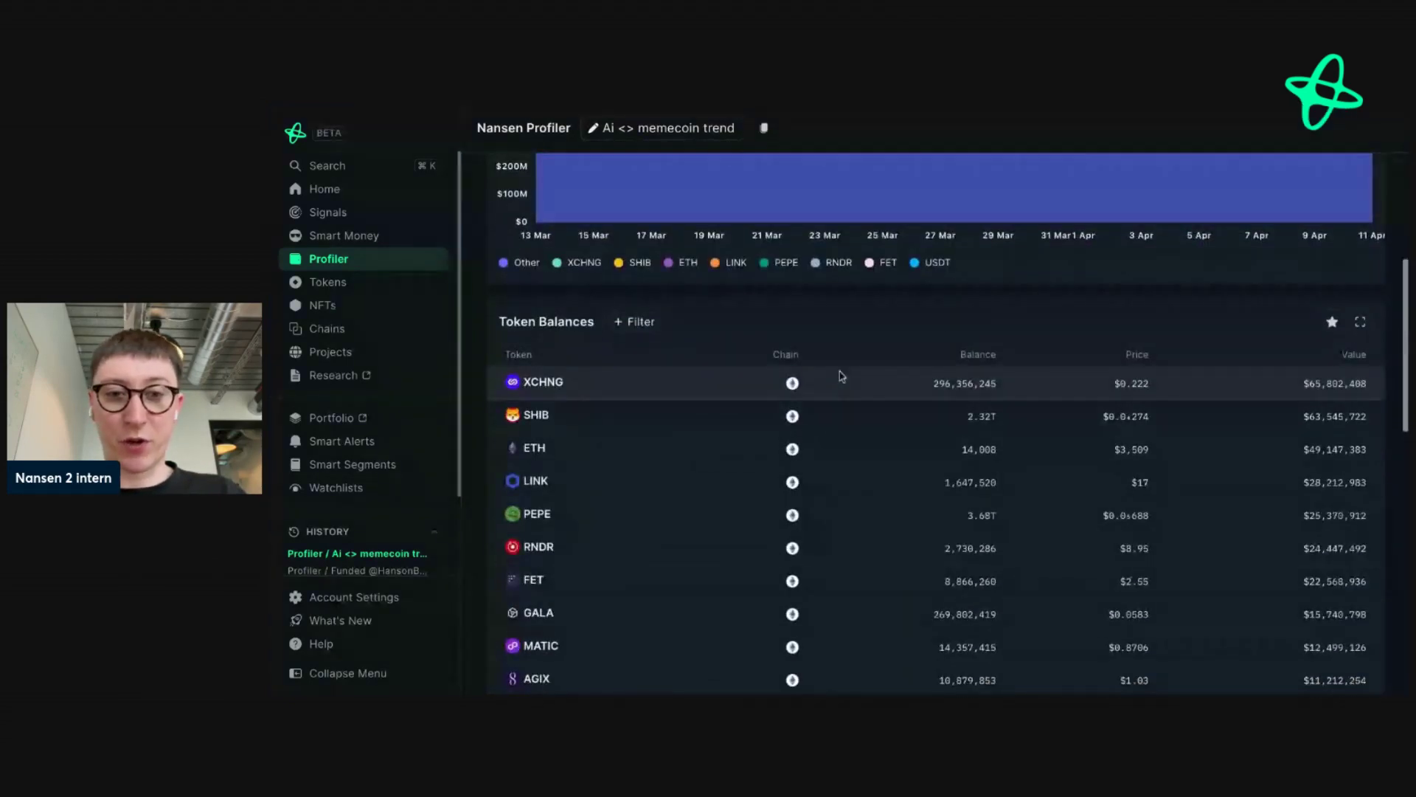
{"action": "mouse_move", "coordinate": [546, 389]}
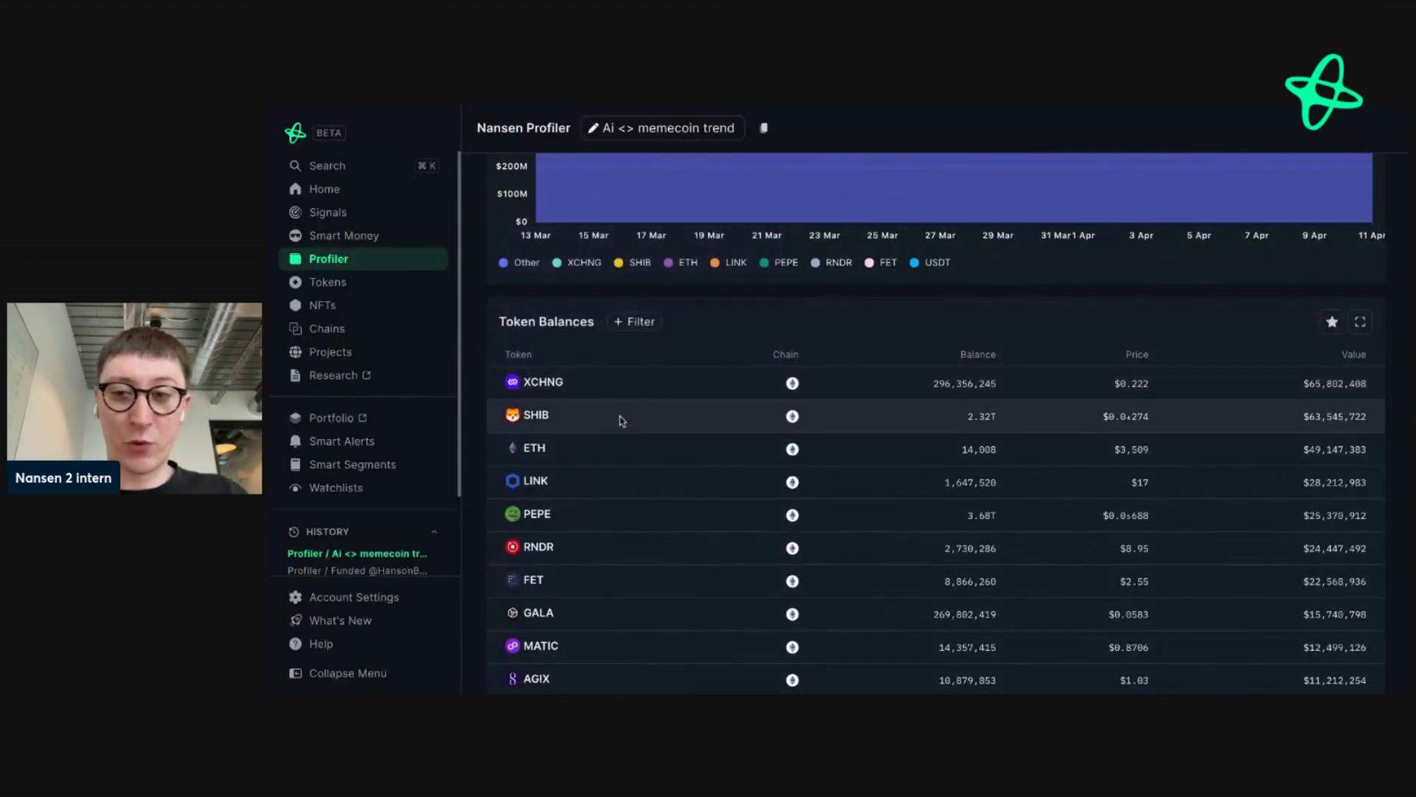
{"action": "scroll", "coordinate": [588, 453], "scroll_direction": "down", "scroll_amount": 2}
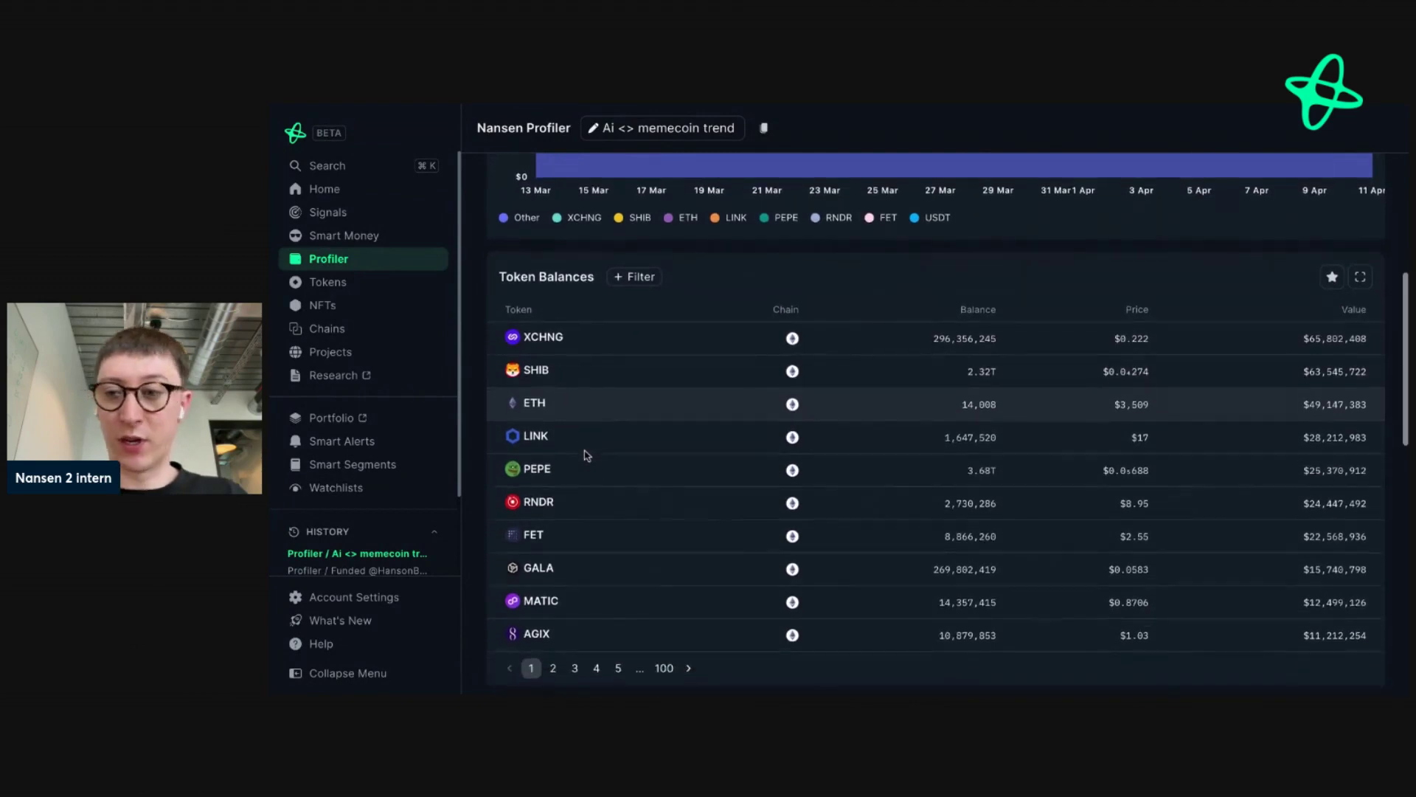
{"action": "scroll", "coordinate": [587, 454], "scroll_direction": "up", "scroll_amount": 8}
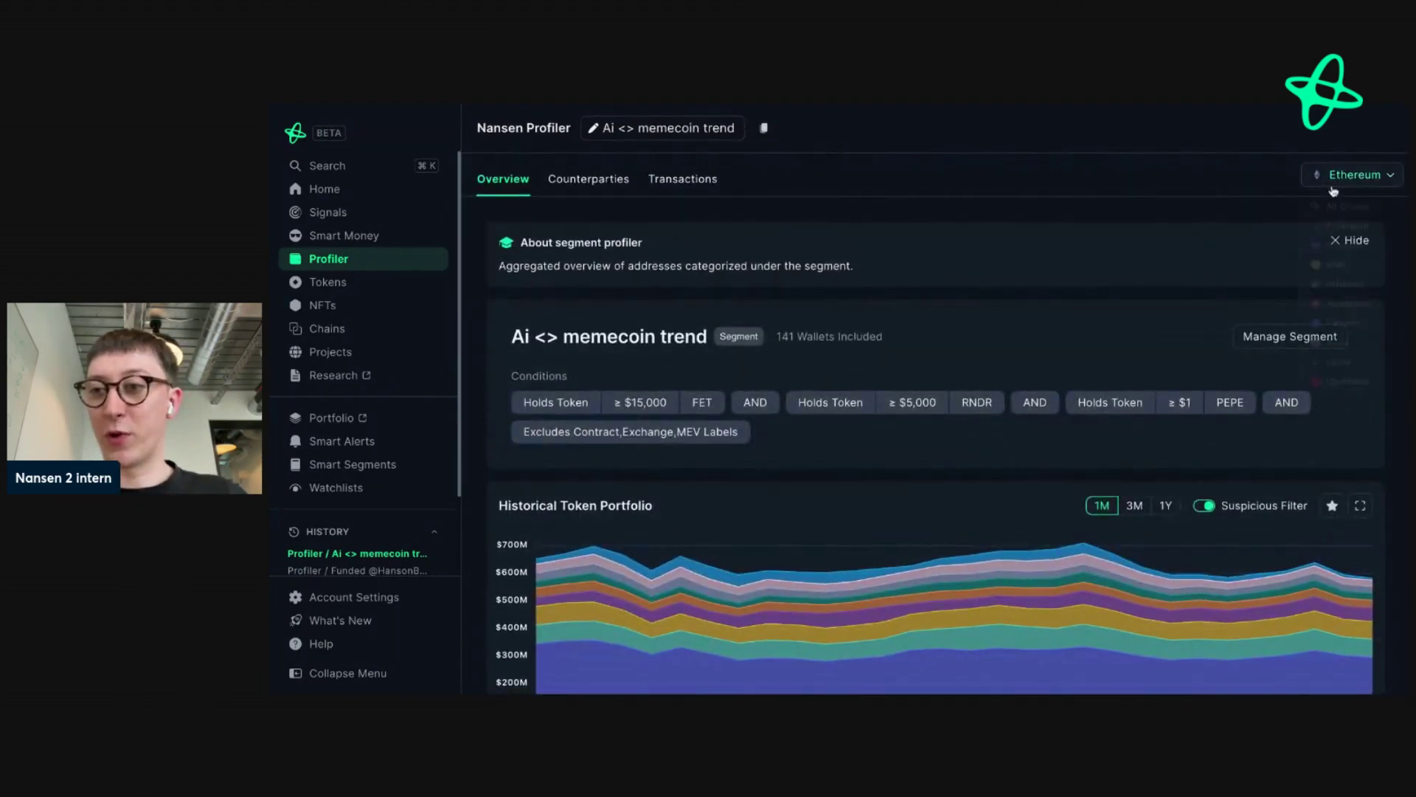
Switch the segment's chain filter to All Chains and scroll the holdings.
{"action": "left_click", "coordinate": [1335, 176]}
{"action": "left_click", "coordinate": [1334, 211]}
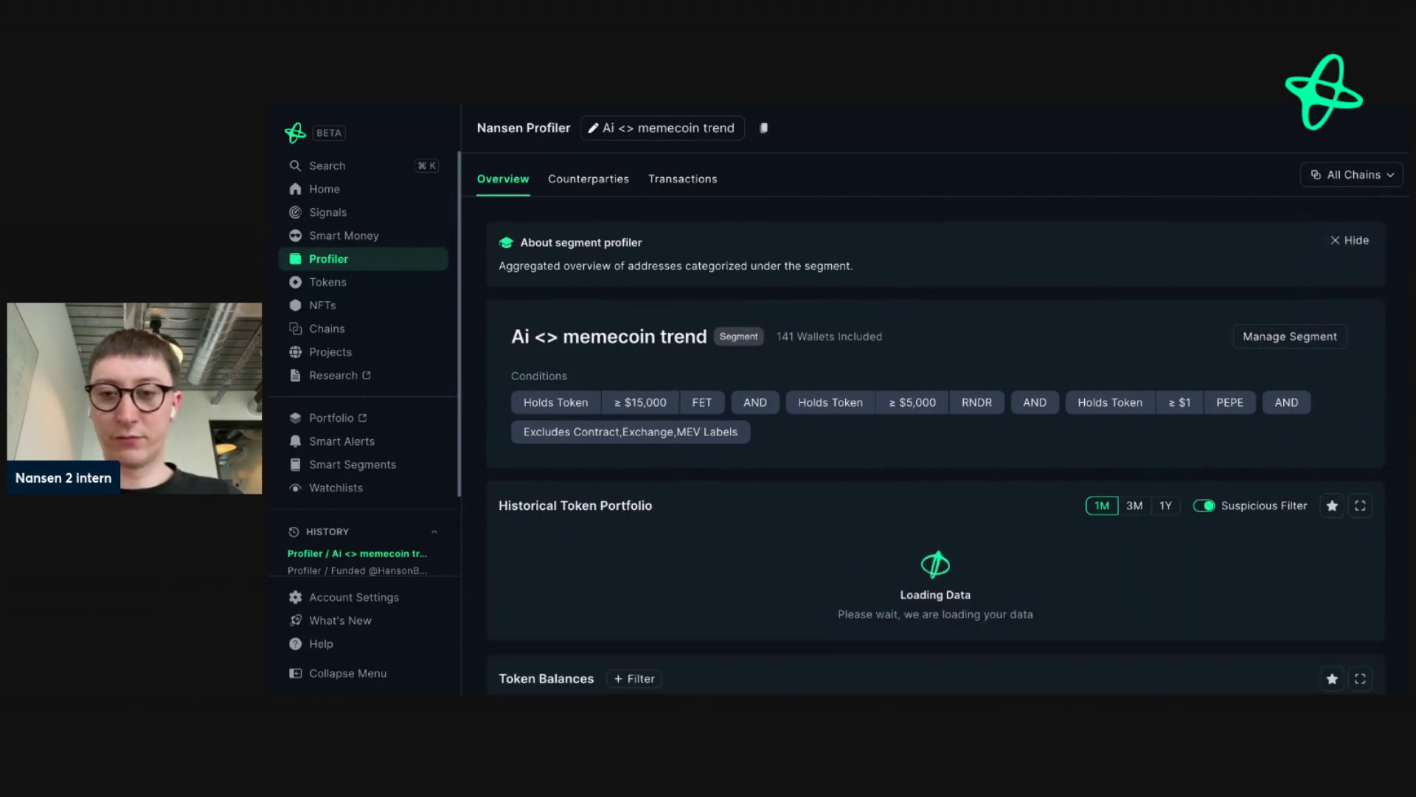
{"action": "scroll", "coordinate": [937, 406], "scroll_direction": "down", "scroll_amount": 2}
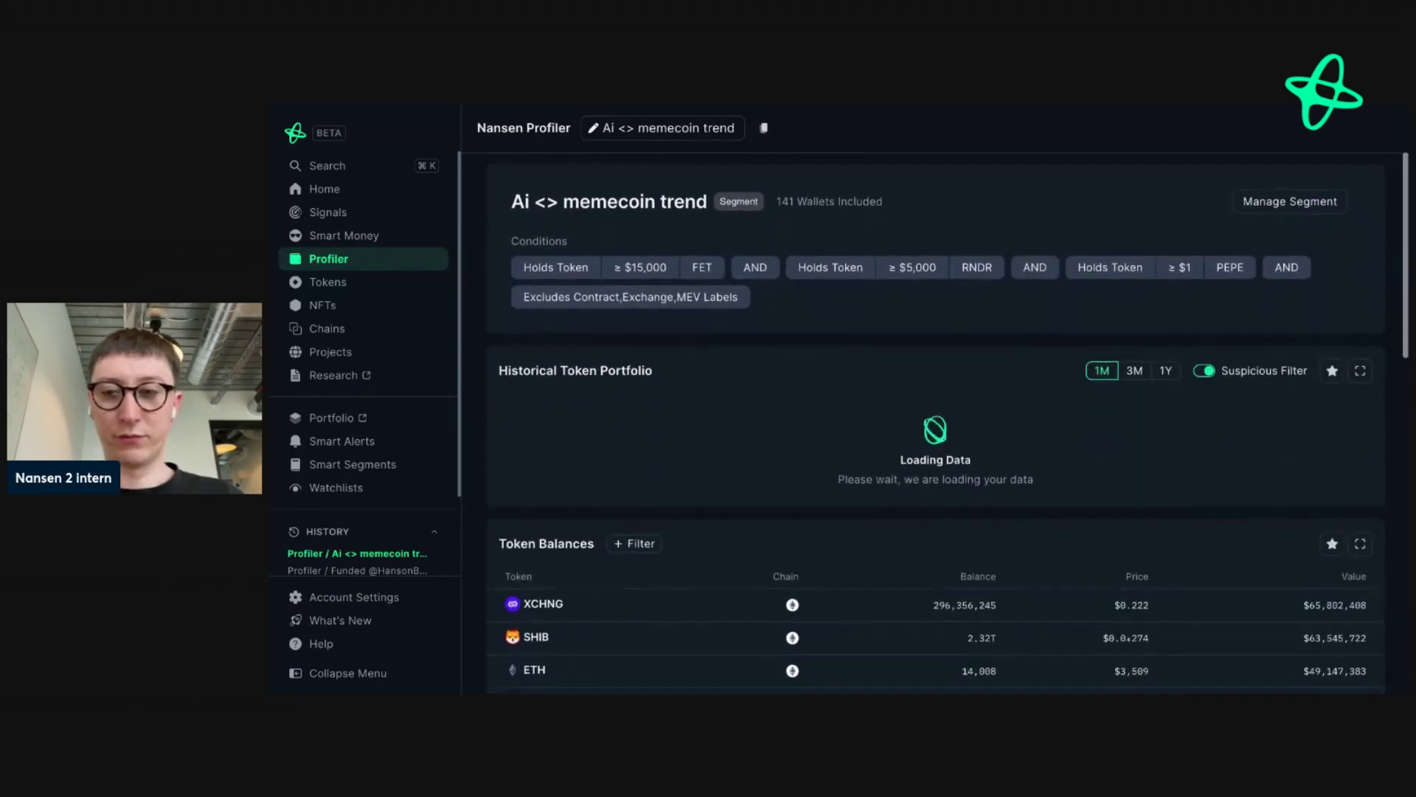
{"action": "scroll", "coordinate": [937, 406], "scroll_direction": "down", "scroll_amount": 1}
{"action": "scroll", "coordinate": [995, 323], "scroll_direction": "down", "scroll_amount": 6}
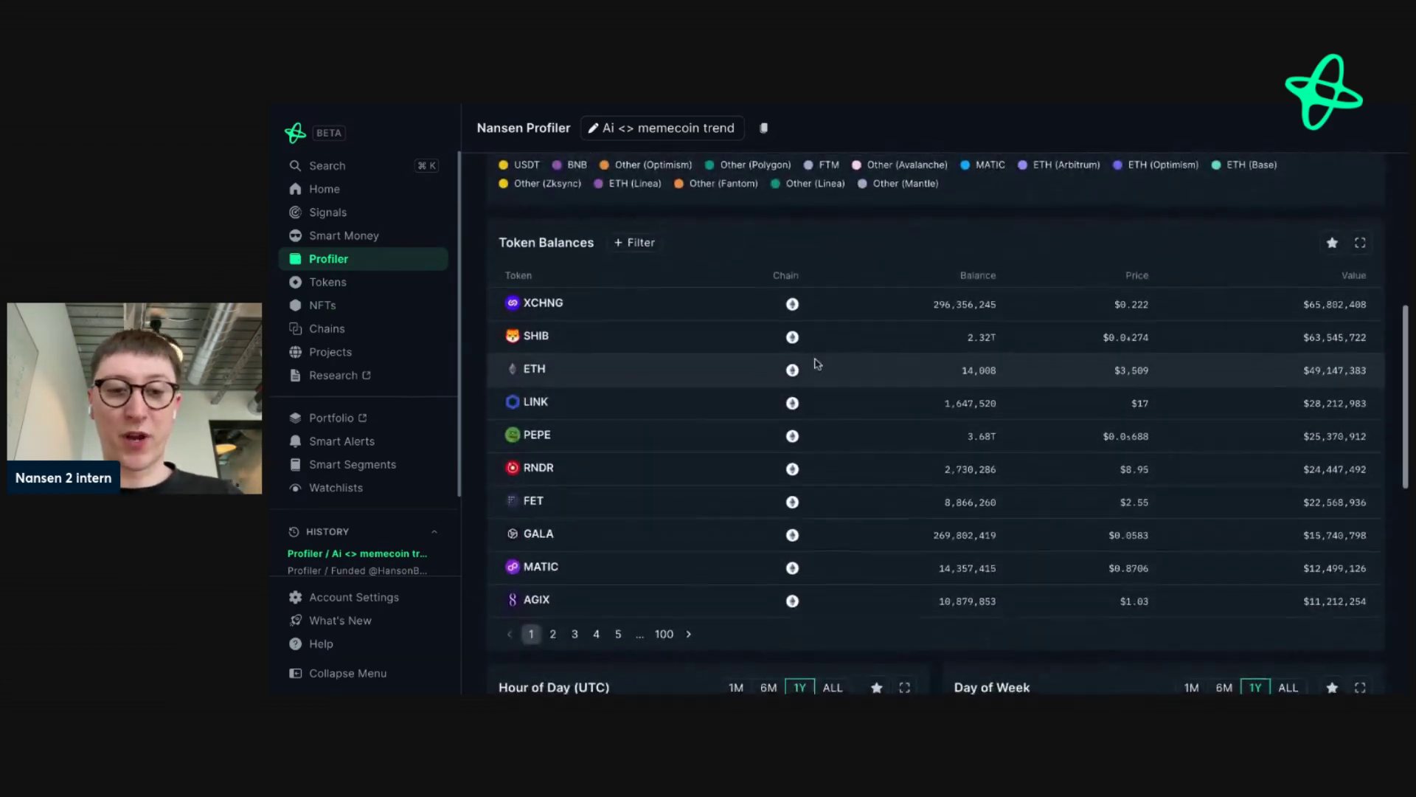
{"action": "scroll", "coordinate": [816, 365], "scroll_direction": "down", "scroll_amount": 1}
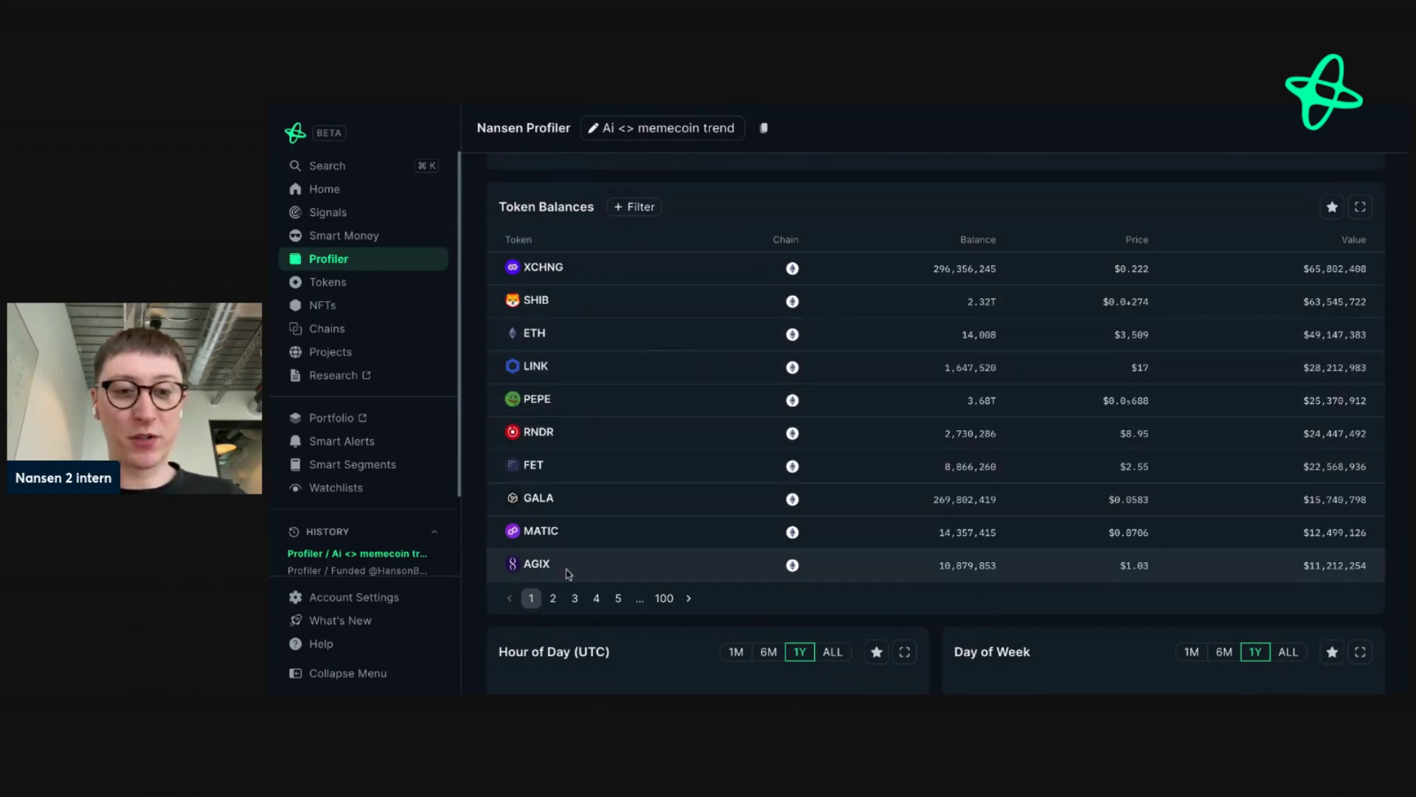
Browse Token Balances pages 2 to 4, then go to the Counterparties view.
{"action": "left_click", "coordinate": [552, 597]}
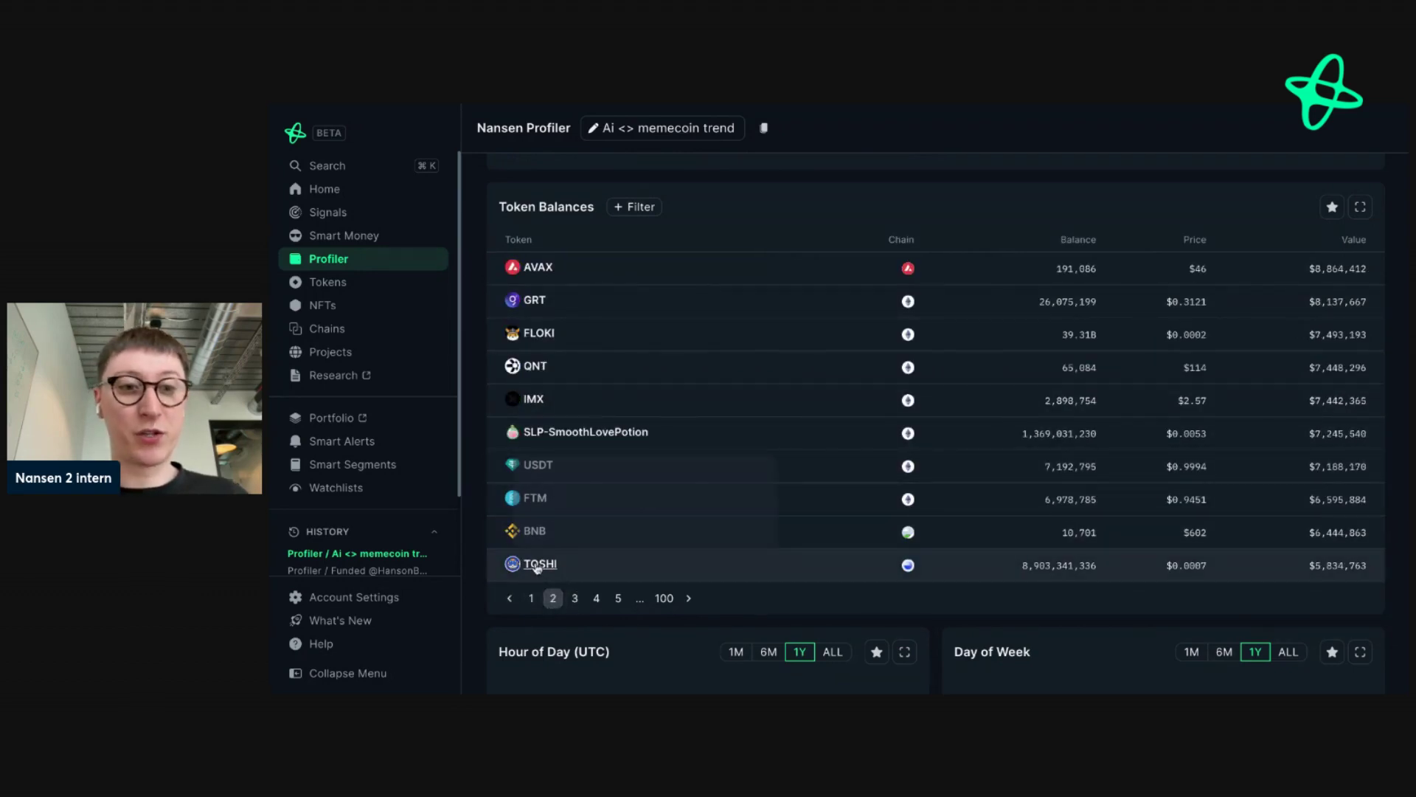
{"action": "mouse_move", "coordinate": [548, 563]}
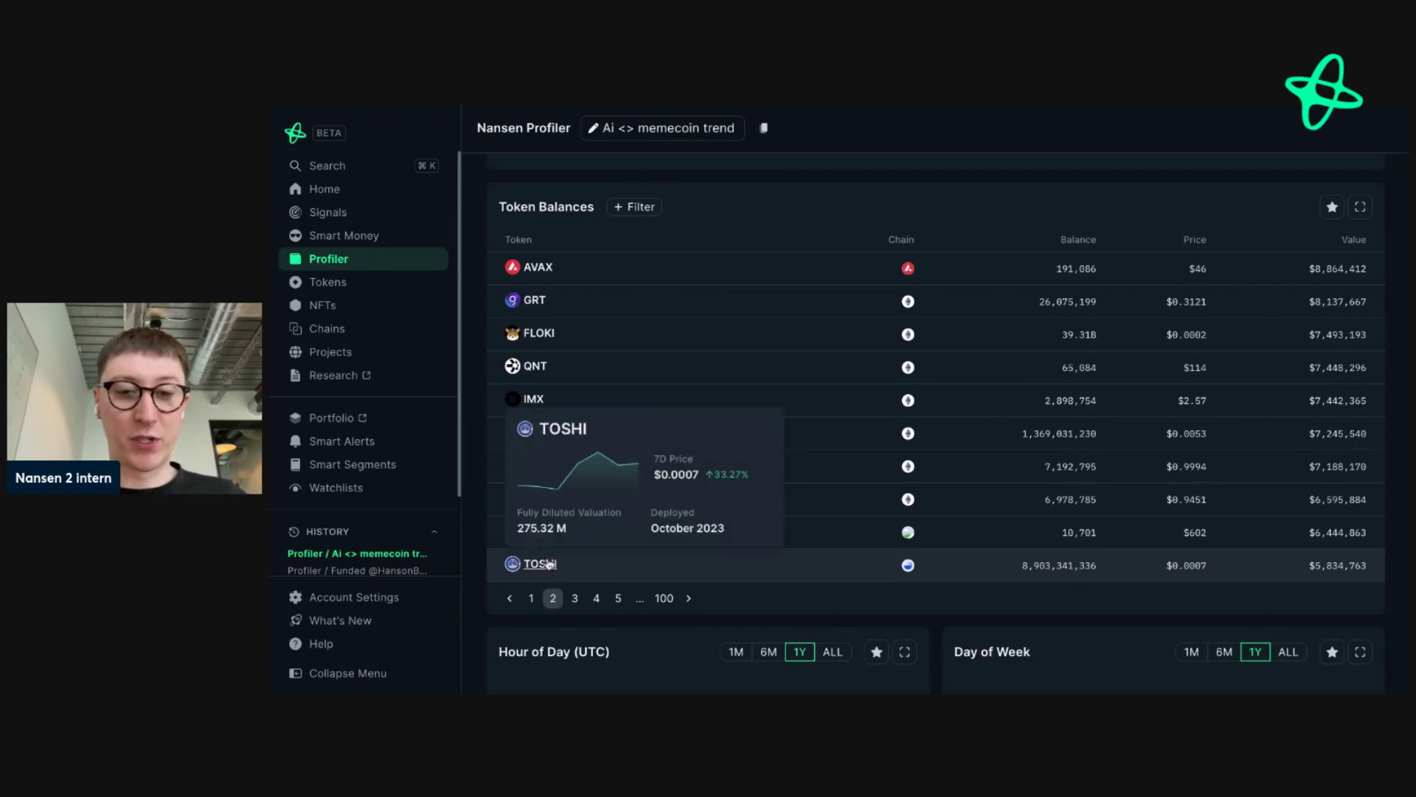
{"action": "left_click", "coordinate": [575, 599]}
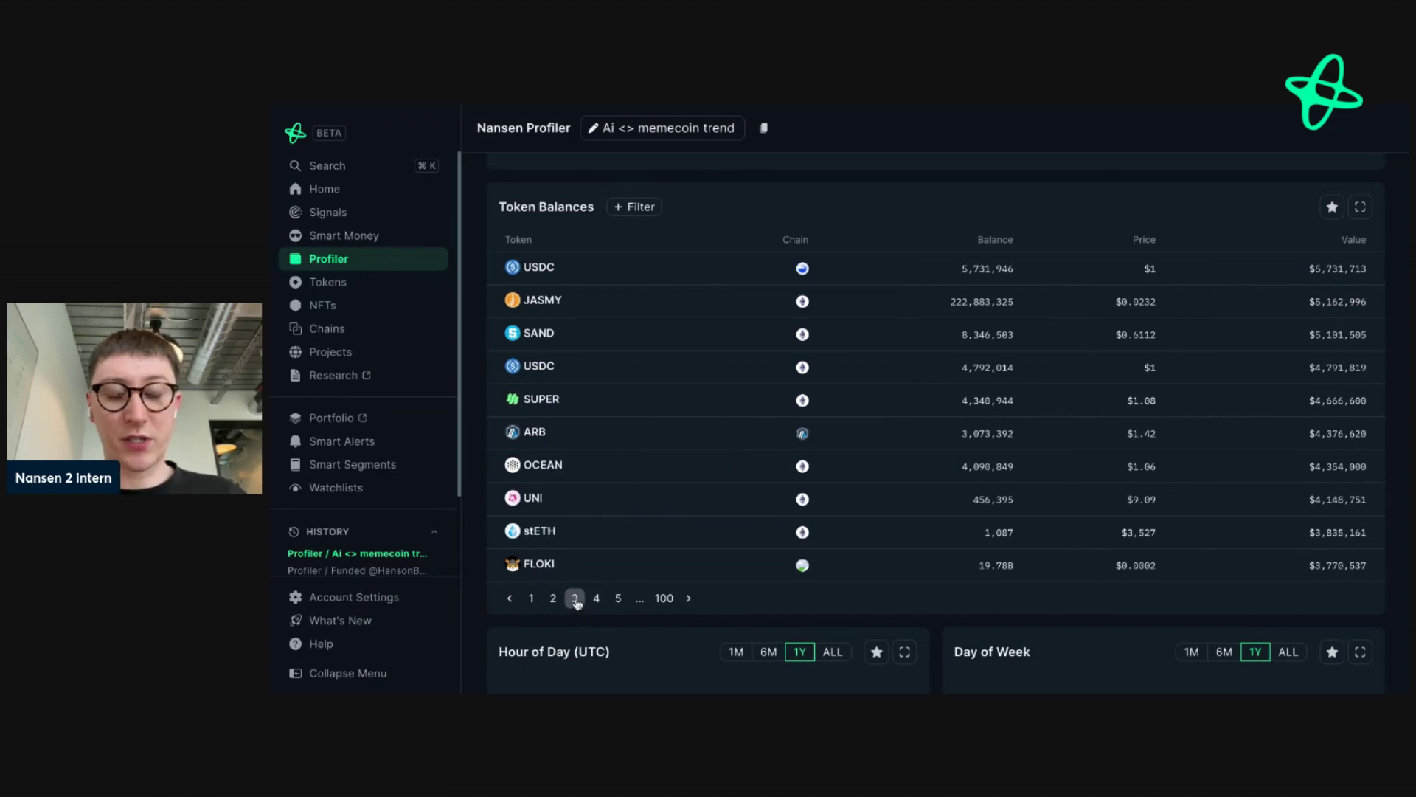
{"action": "left_click", "coordinate": [599, 601]}
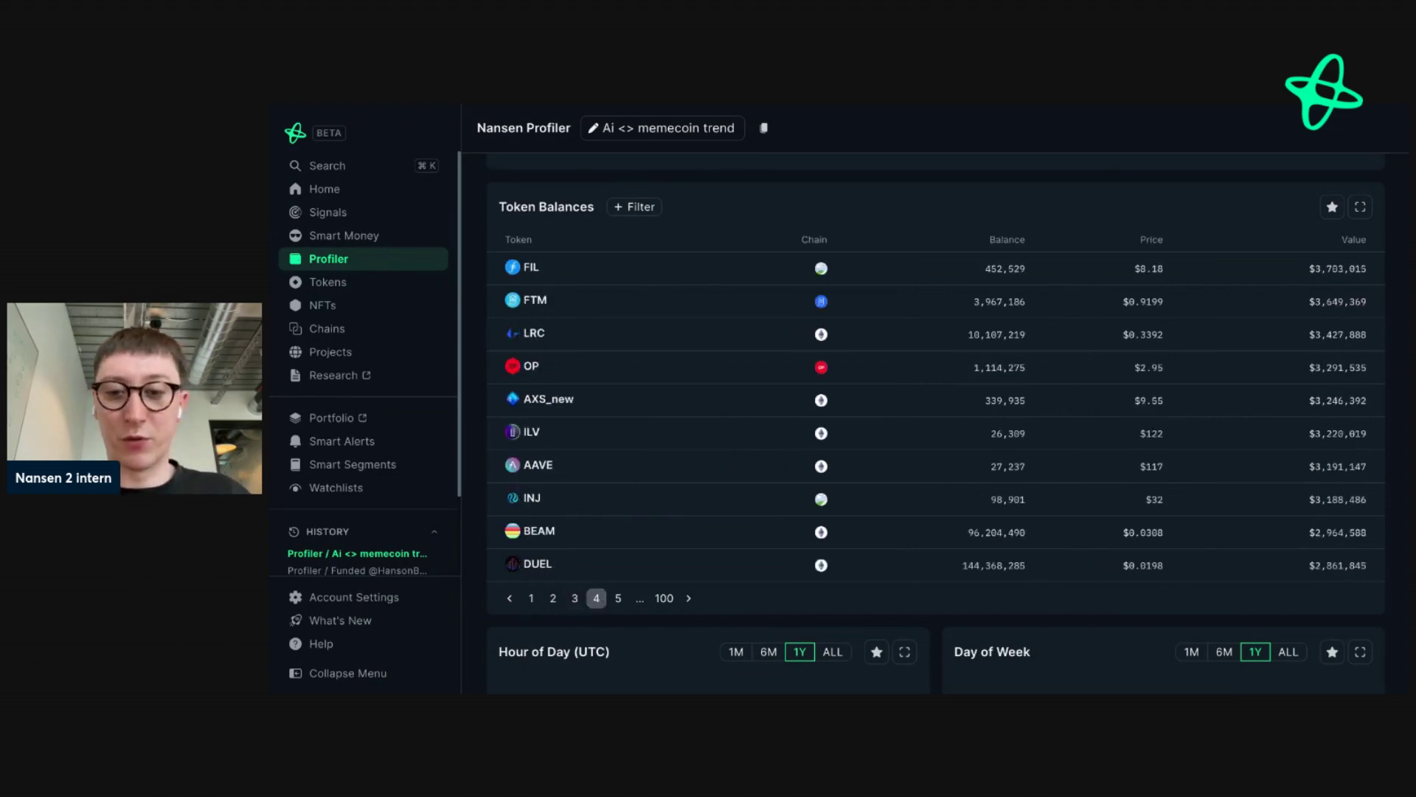
{"action": "scroll", "coordinate": [935, 413], "scroll_direction": "down", "scroll_amount": 1}
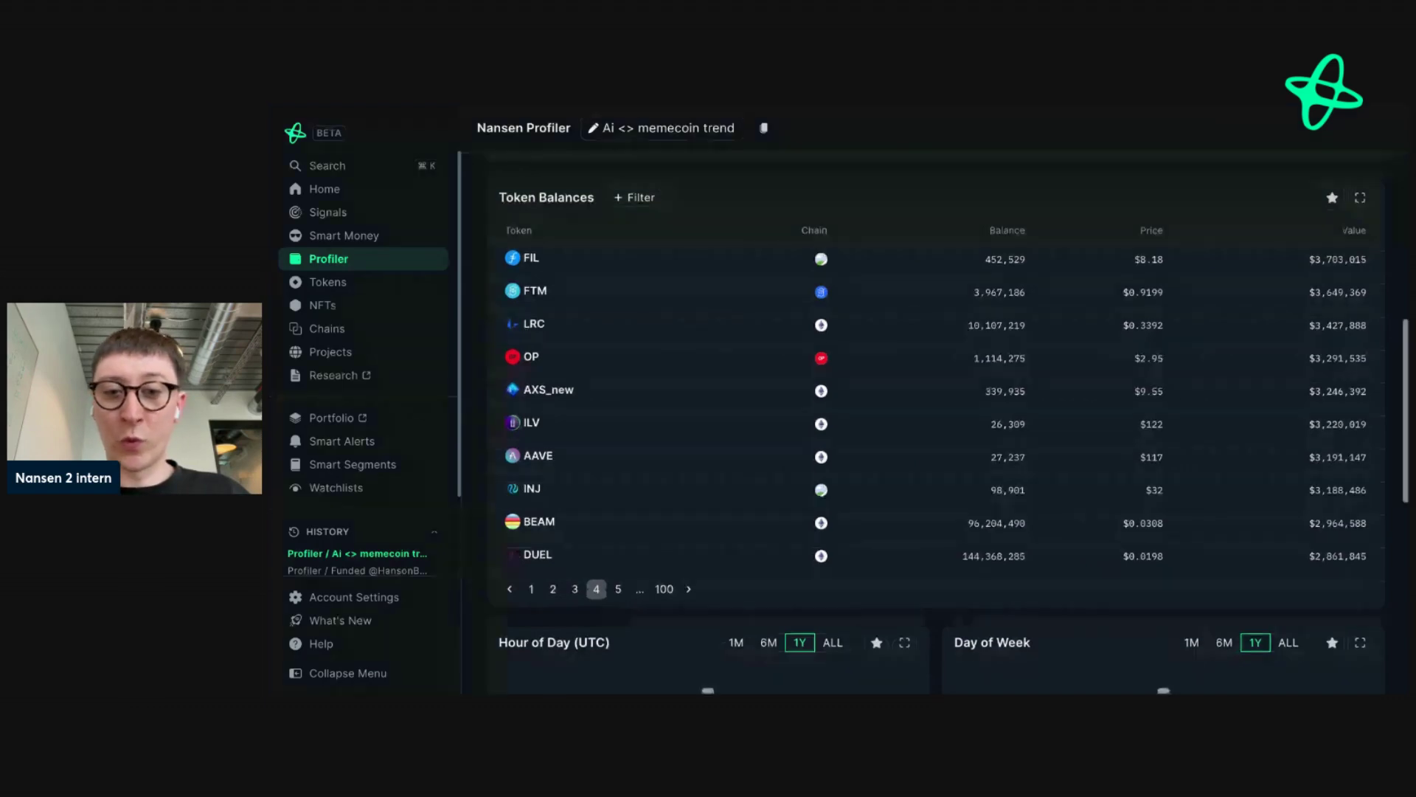
{"action": "scroll", "coordinate": [935, 413], "scroll_direction": "down", "scroll_amount": 4}
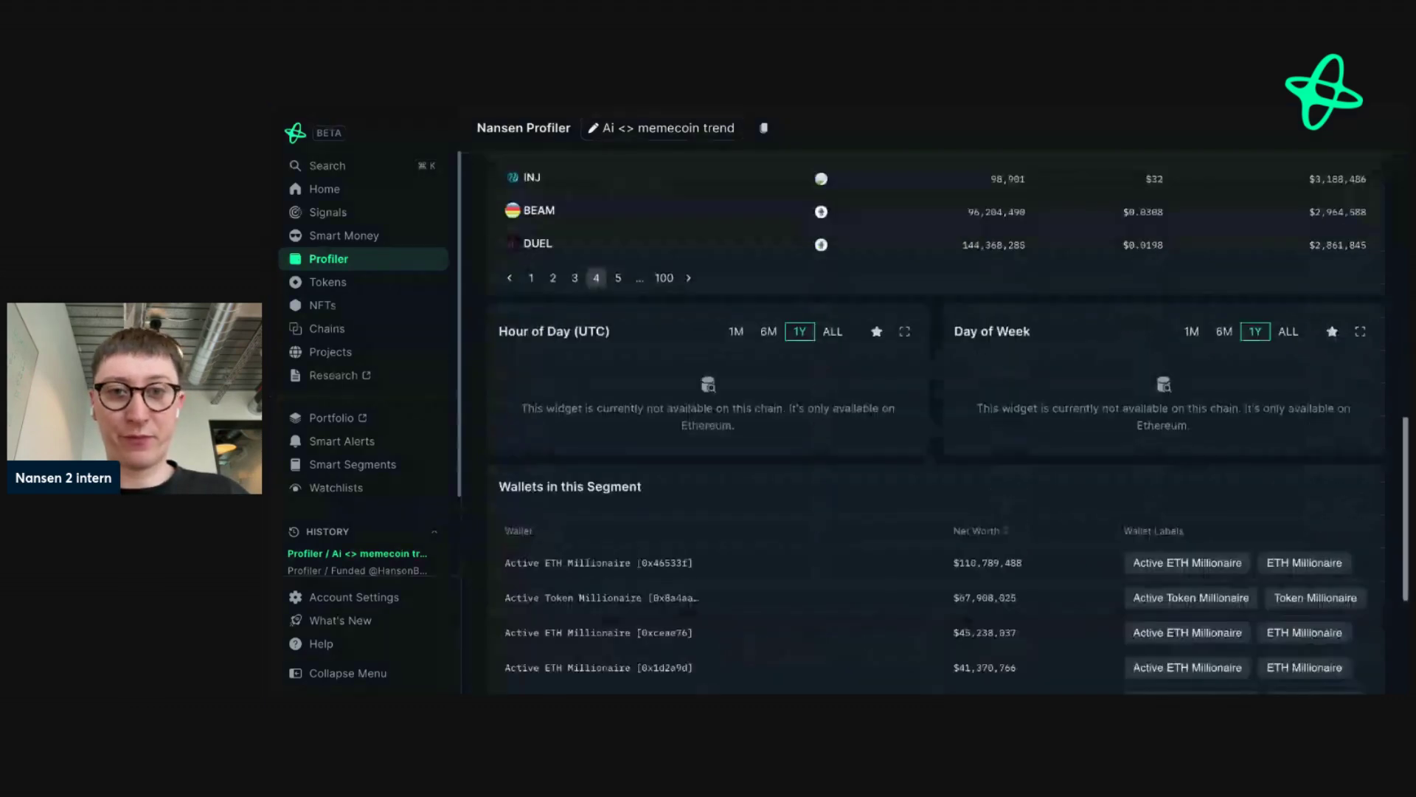
{"action": "scroll", "coordinate": [935, 616], "scroll_direction": "down", "scroll_amount": 2}
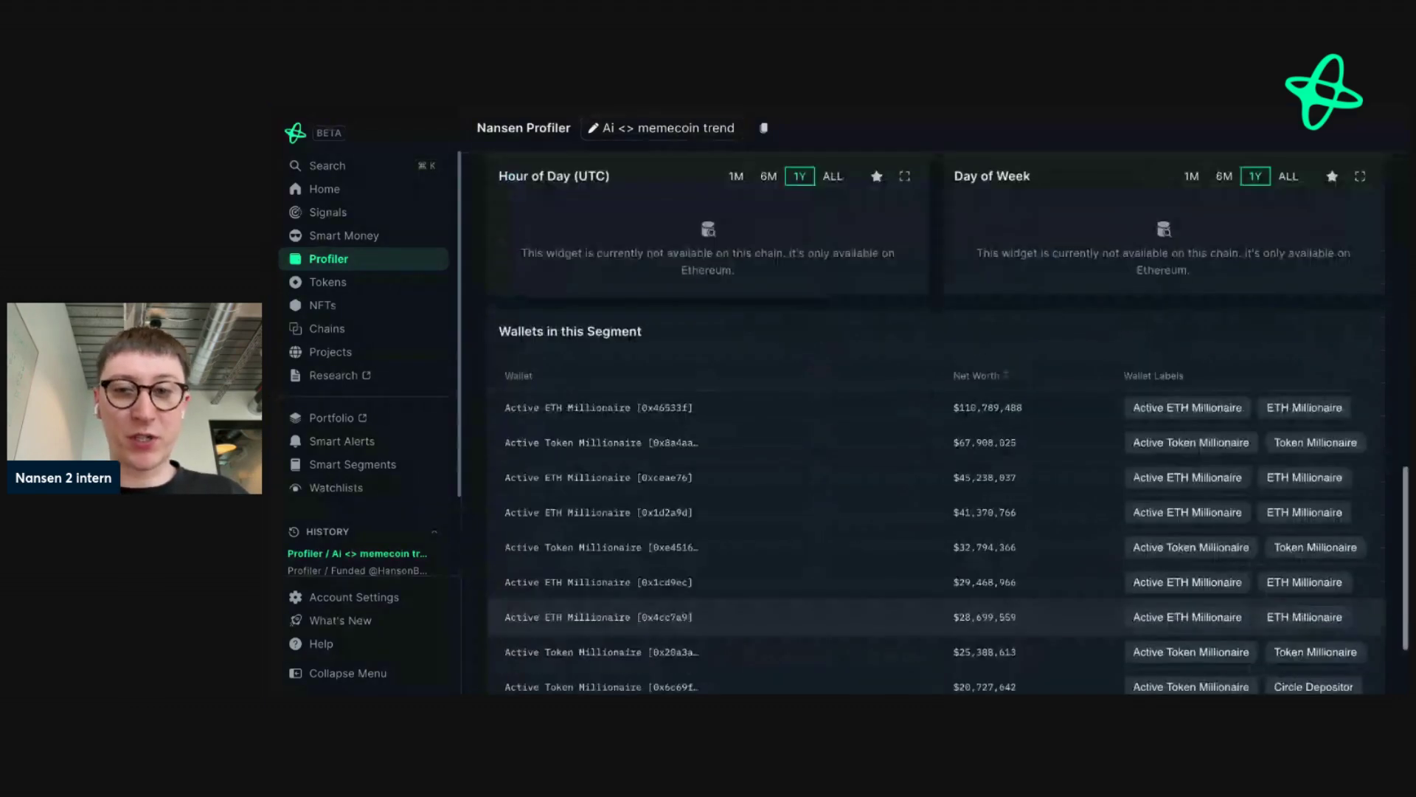
{"action": "scroll", "coordinate": [657, 371], "scroll_direction": "up", "scroll_amount": 7}
{"action": "scroll", "coordinate": [657, 372], "scroll_direction": "up", "scroll_amount": 5}
{"action": "left_click", "coordinate": [588, 179]}
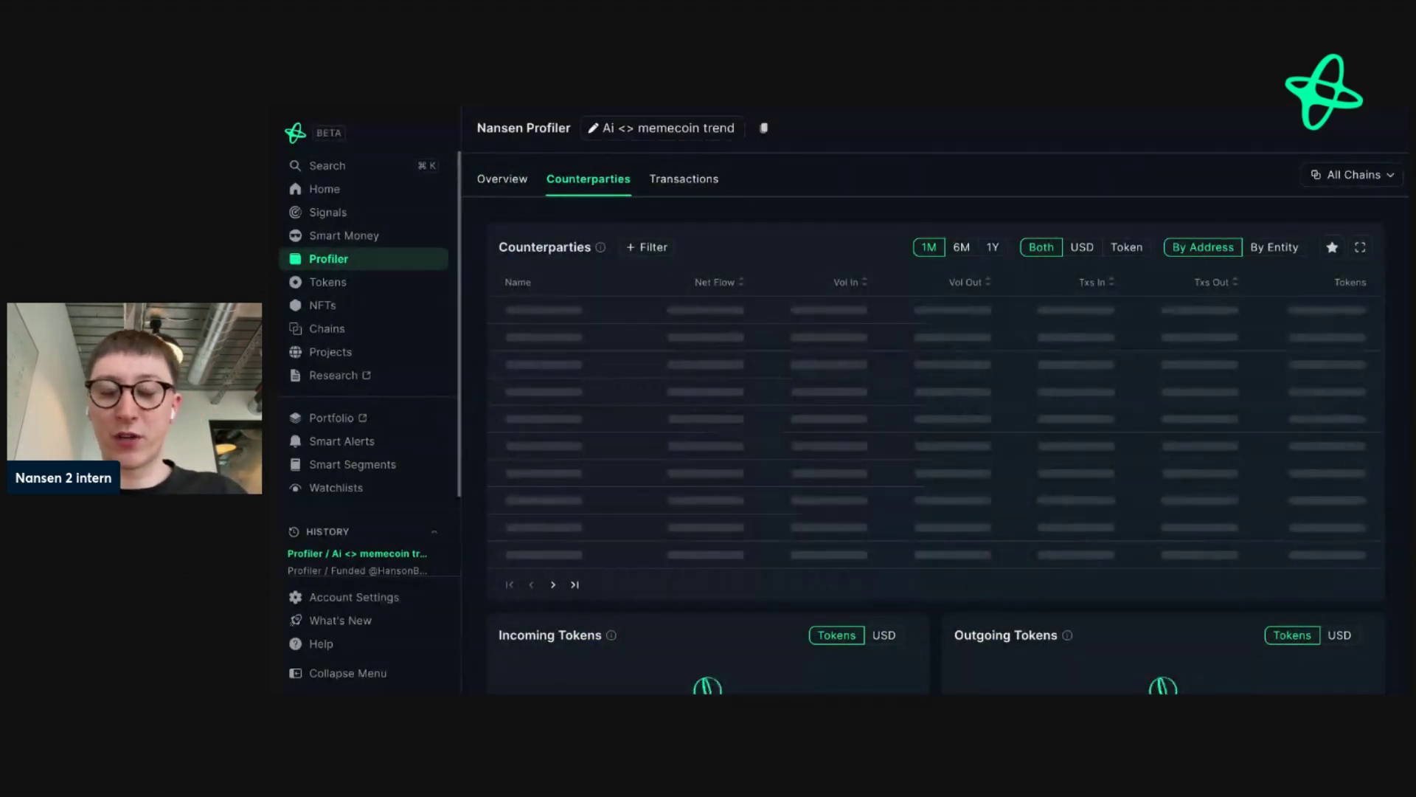
Show the segment's last-month token transfers across all chains in the Transactions view.
{"action": "left_click", "coordinate": [679, 181]}
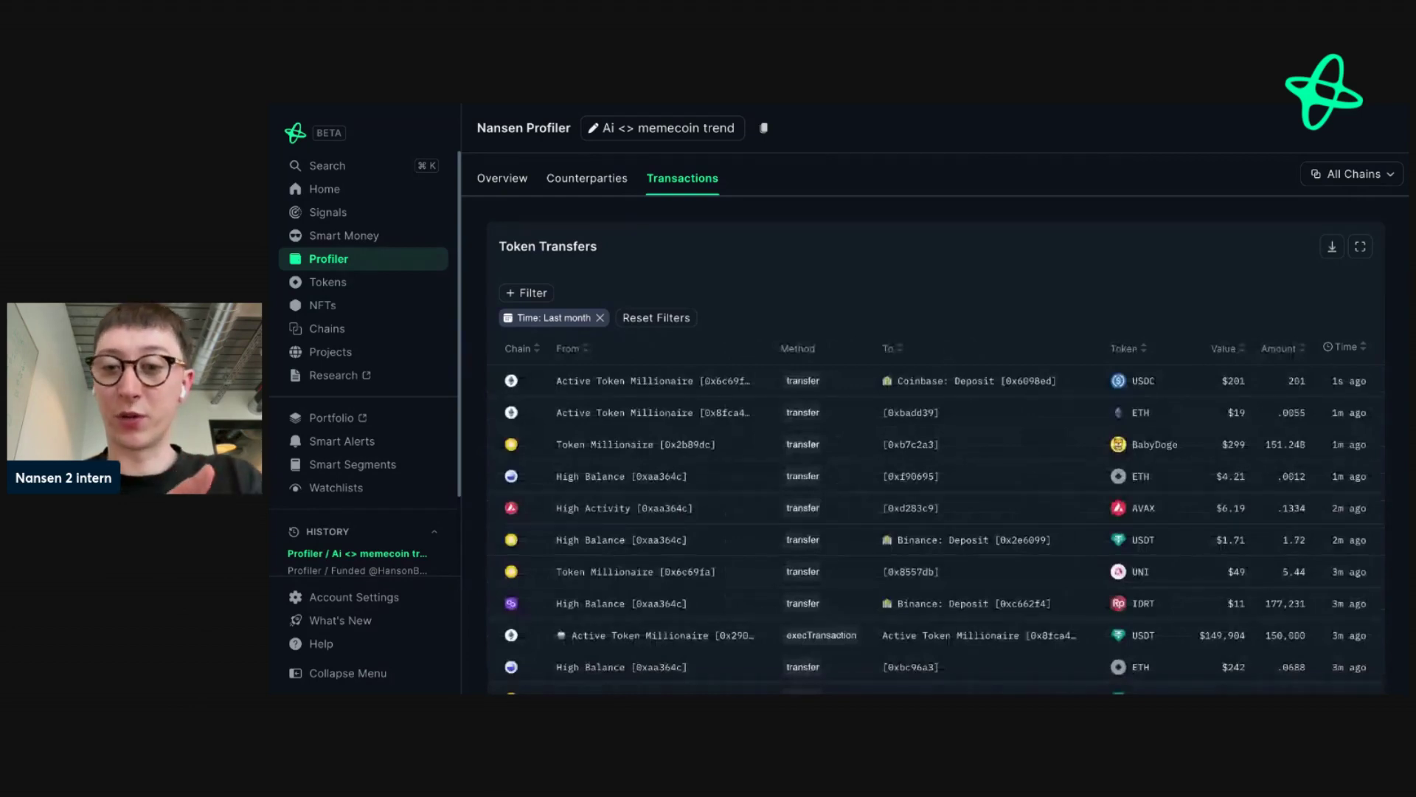
{"action": "left_click", "coordinate": [1311, 183]}
{"action": "left_click", "coordinate": [1339, 233]}
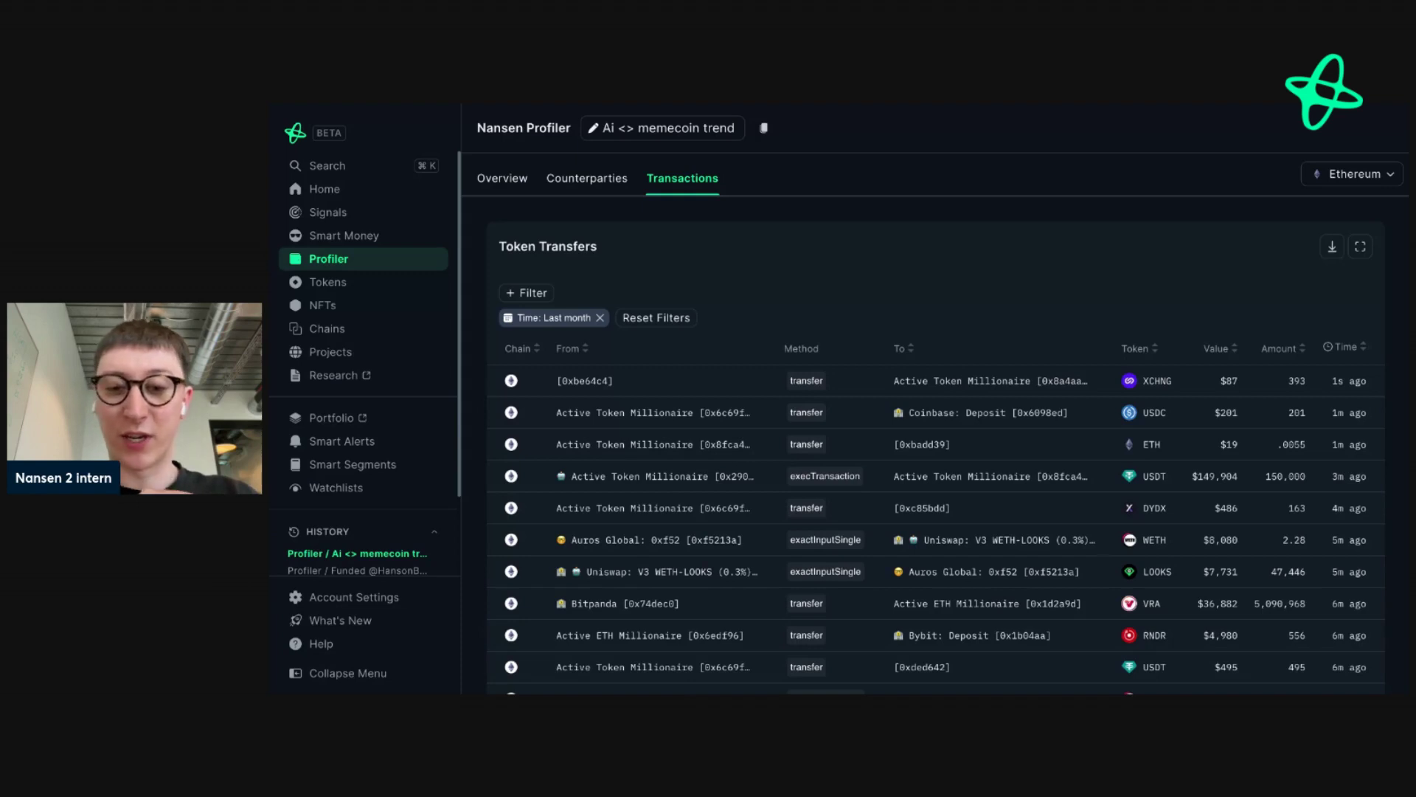
{"action": "scroll", "coordinate": [937, 420], "scroll_direction": "down", "scroll_amount": 3}
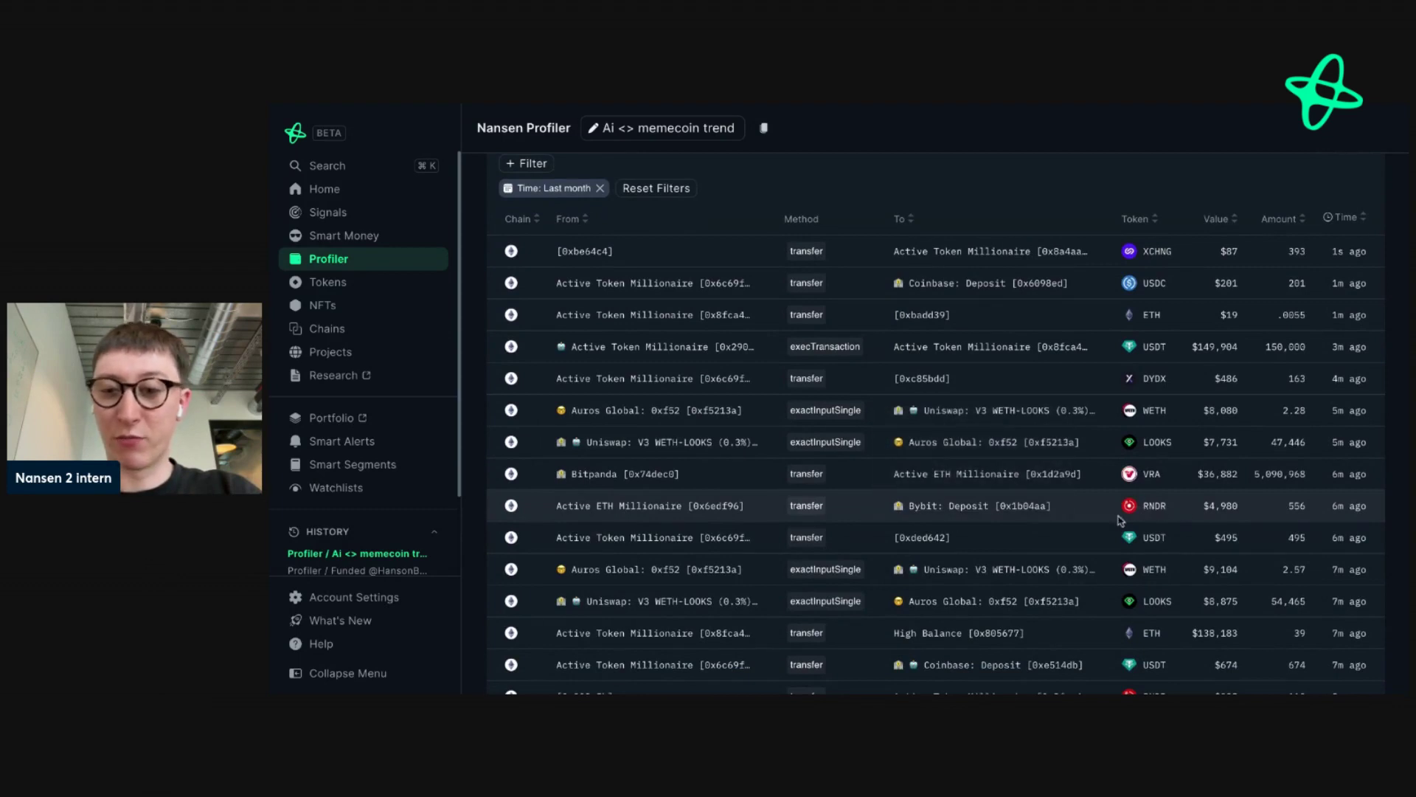
{"action": "scroll", "coordinate": [1120, 519], "scroll_direction": "down", "scroll_amount": 2}
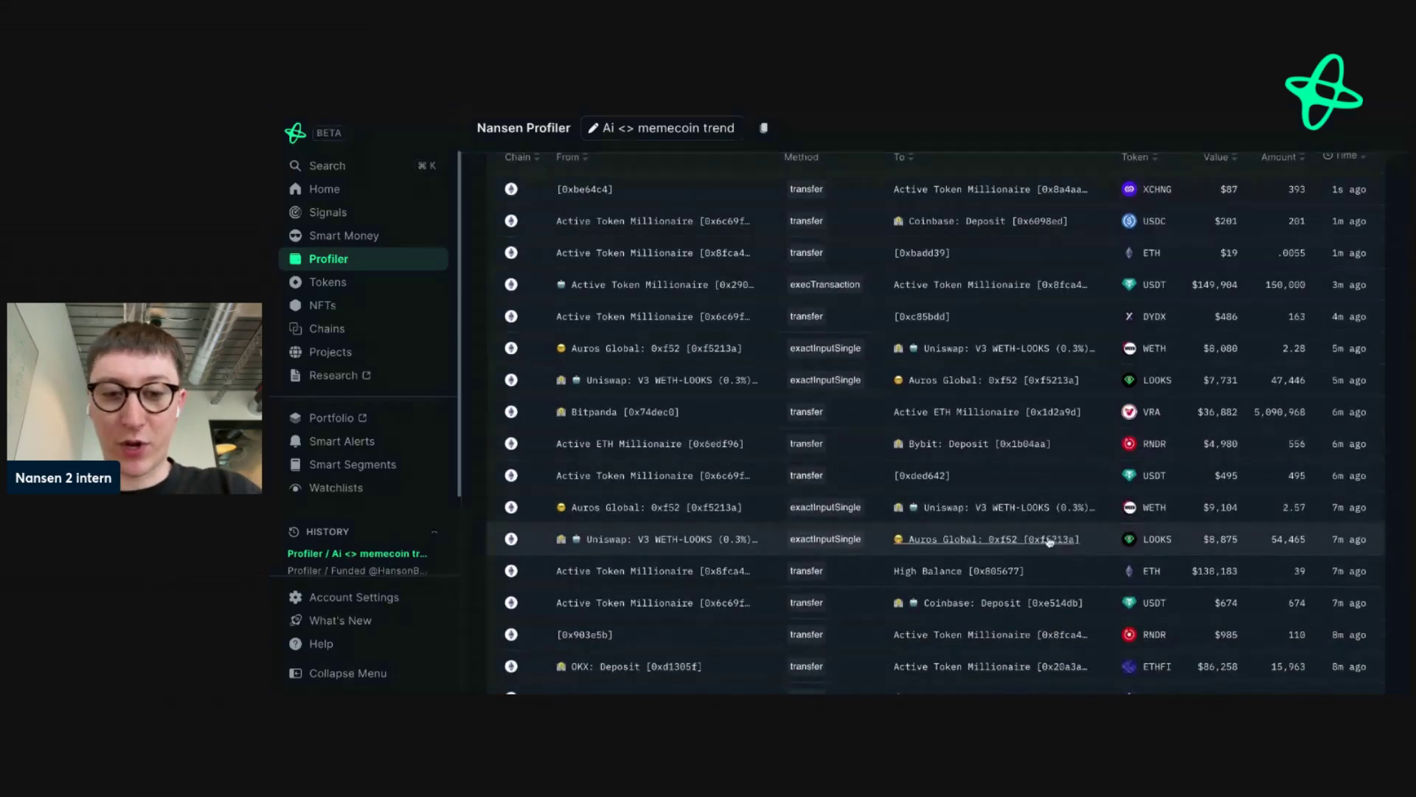
{"action": "scroll", "coordinate": [1066, 534], "scroll_direction": "down", "scroll_amount": 1}
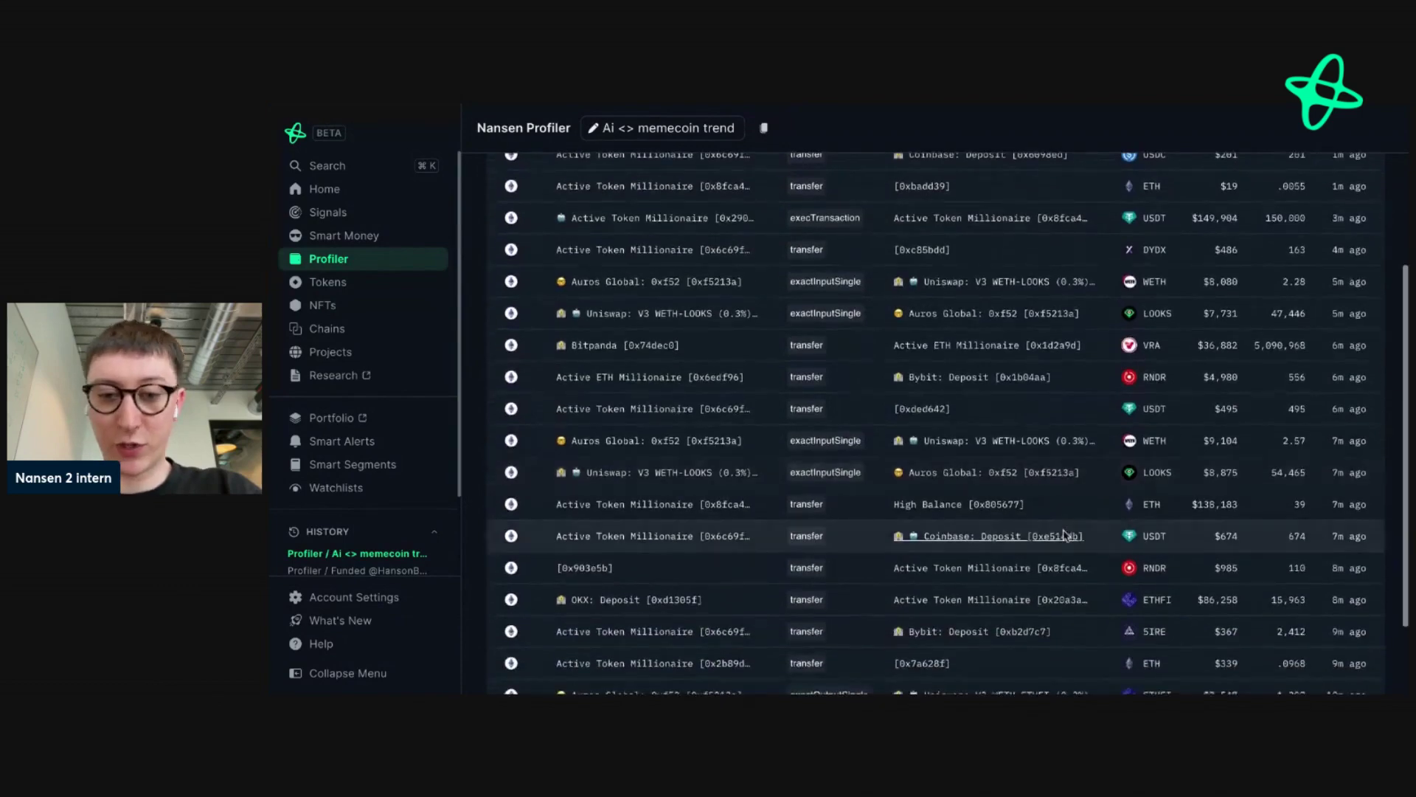
{"action": "mouse_move", "coordinate": [971, 574]}
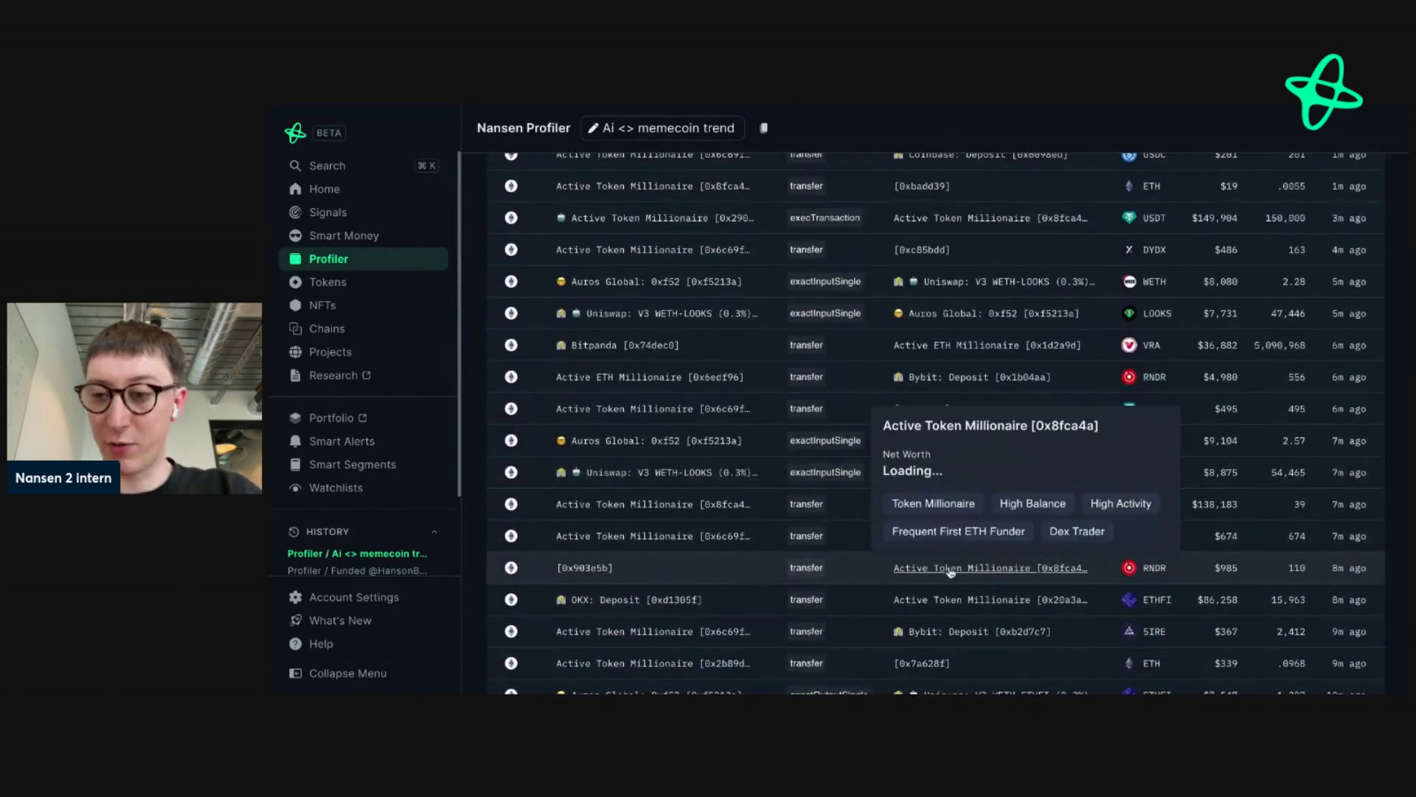
{"action": "scroll", "coordinate": [1059, 562], "scroll_direction": "down", "scroll_amount": 3}
{"action": "scroll", "coordinate": [1058, 562], "scroll_direction": "up", "scroll_amount": 9}
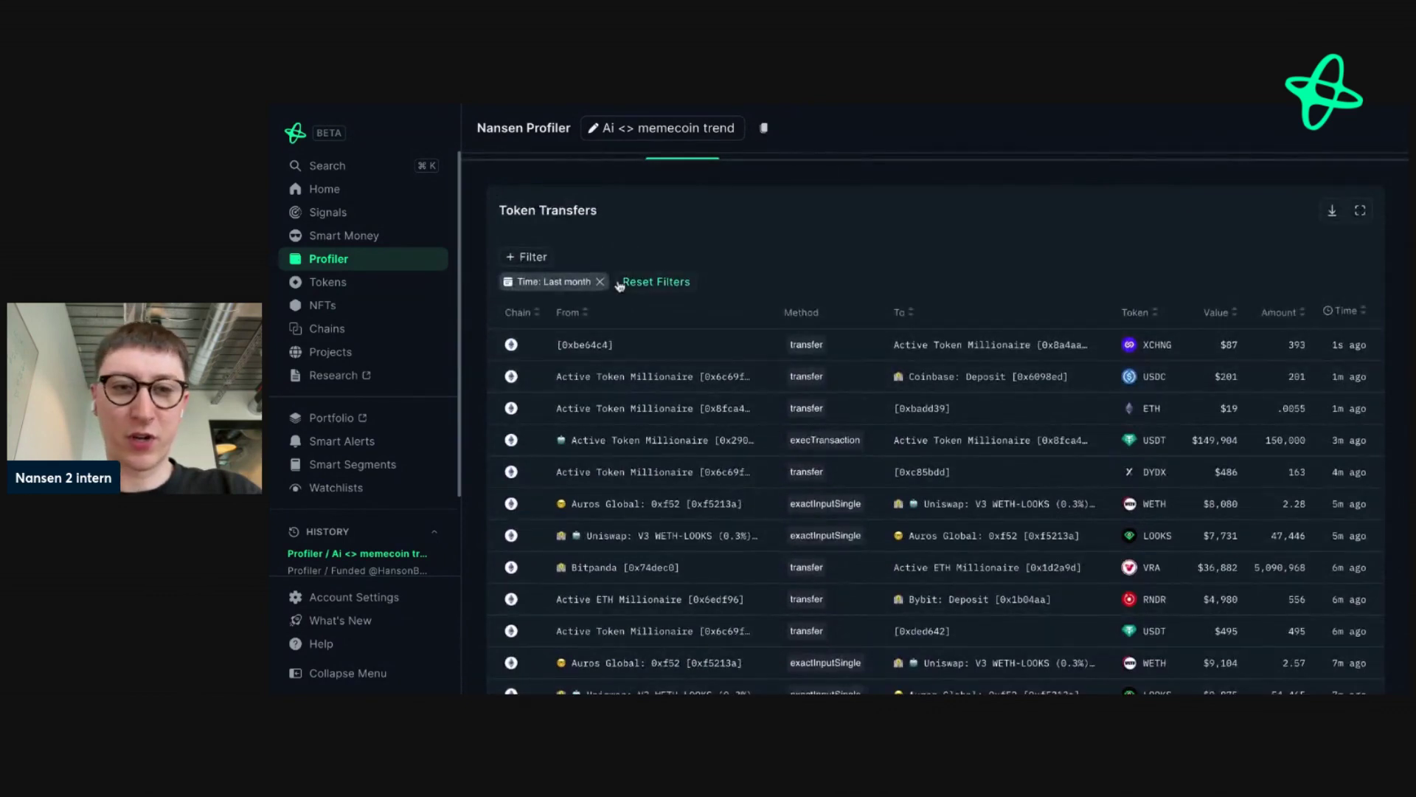
Add a Value filter with minimum 5000 to the Token Transfers table and review the results.
{"action": "left_click", "coordinate": [536, 260]}
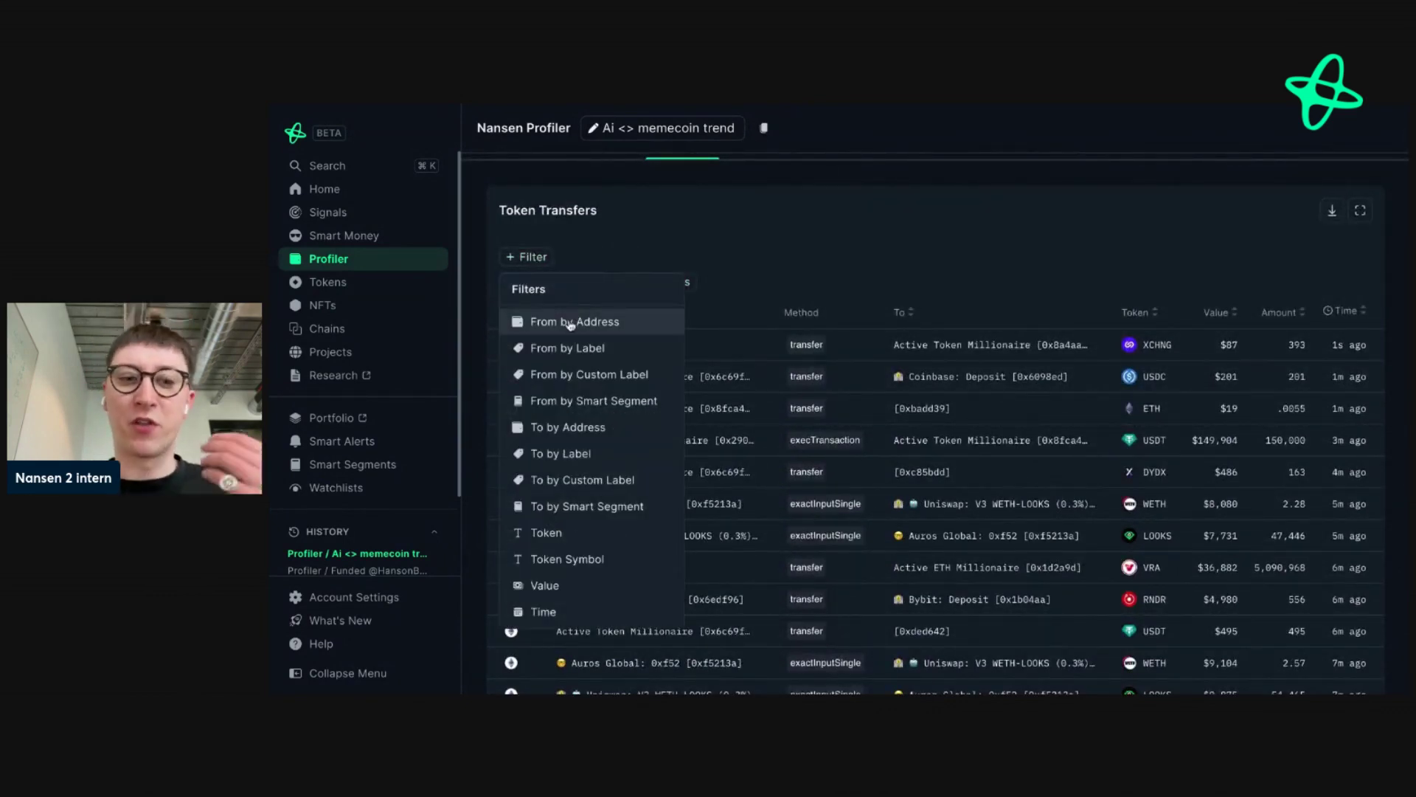
{"action": "left_click", "coordinate": [565, 585]}
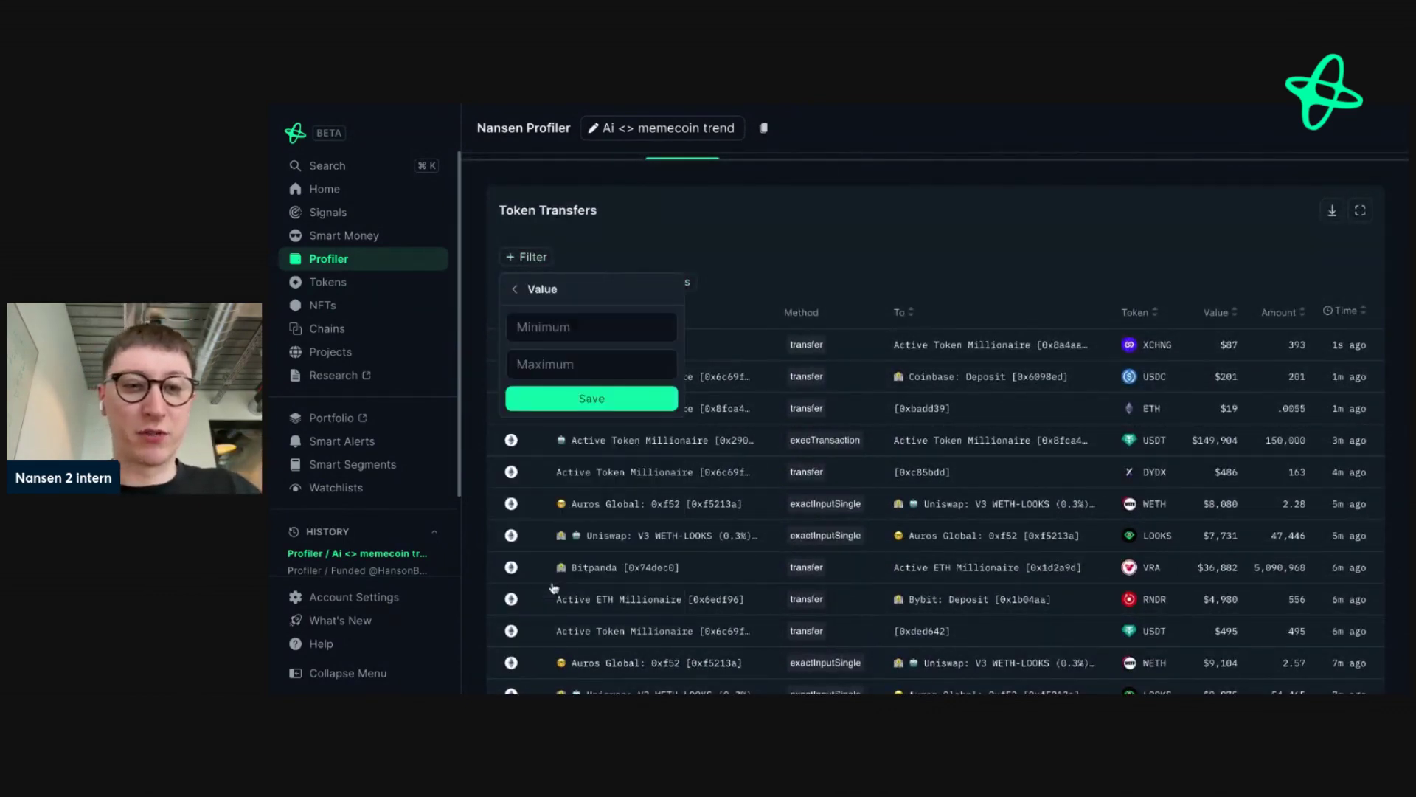
{"action": "left_click", "coordinate": [562, 323]}
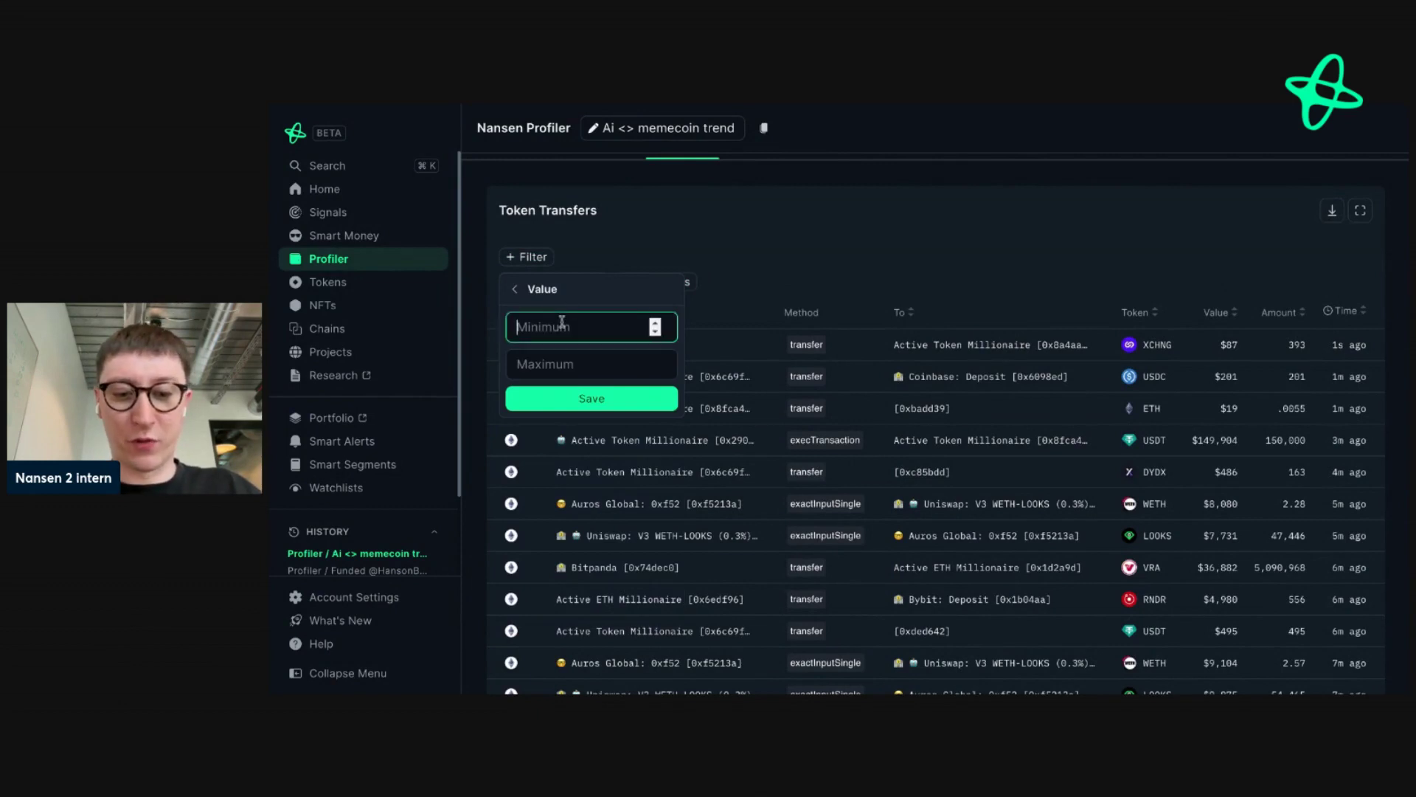
{"action": "type", "text": "5000"}
{"action": "left_click", "coordinate": [590, 399]}
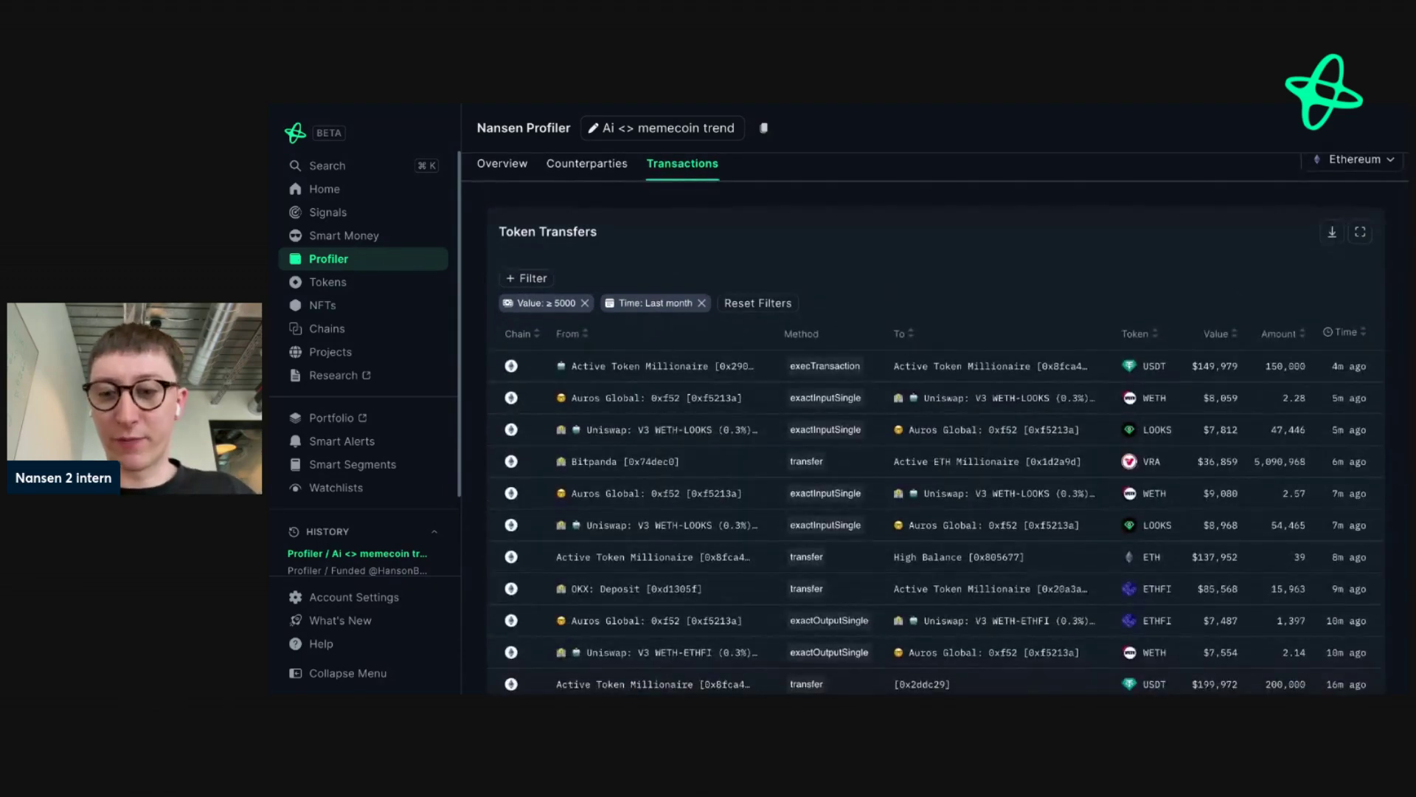
{"action": "scroll", "coordinate": [935, 406], "scroll_direction": "down", "scroll_amount": 3}
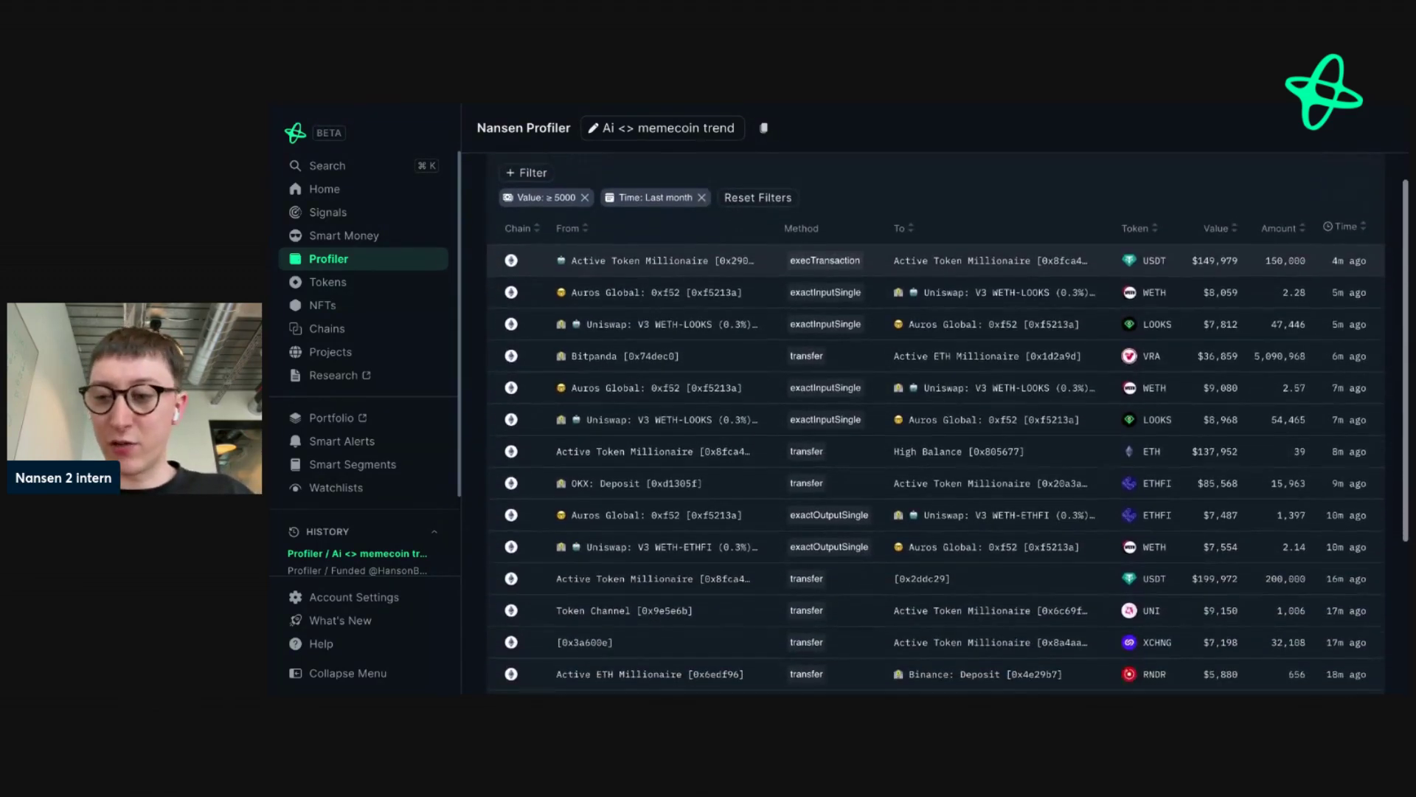
{"action": "scroll", "coordinate": [727, 546], "scroll_direction": "down", "scroll_amount": 5}
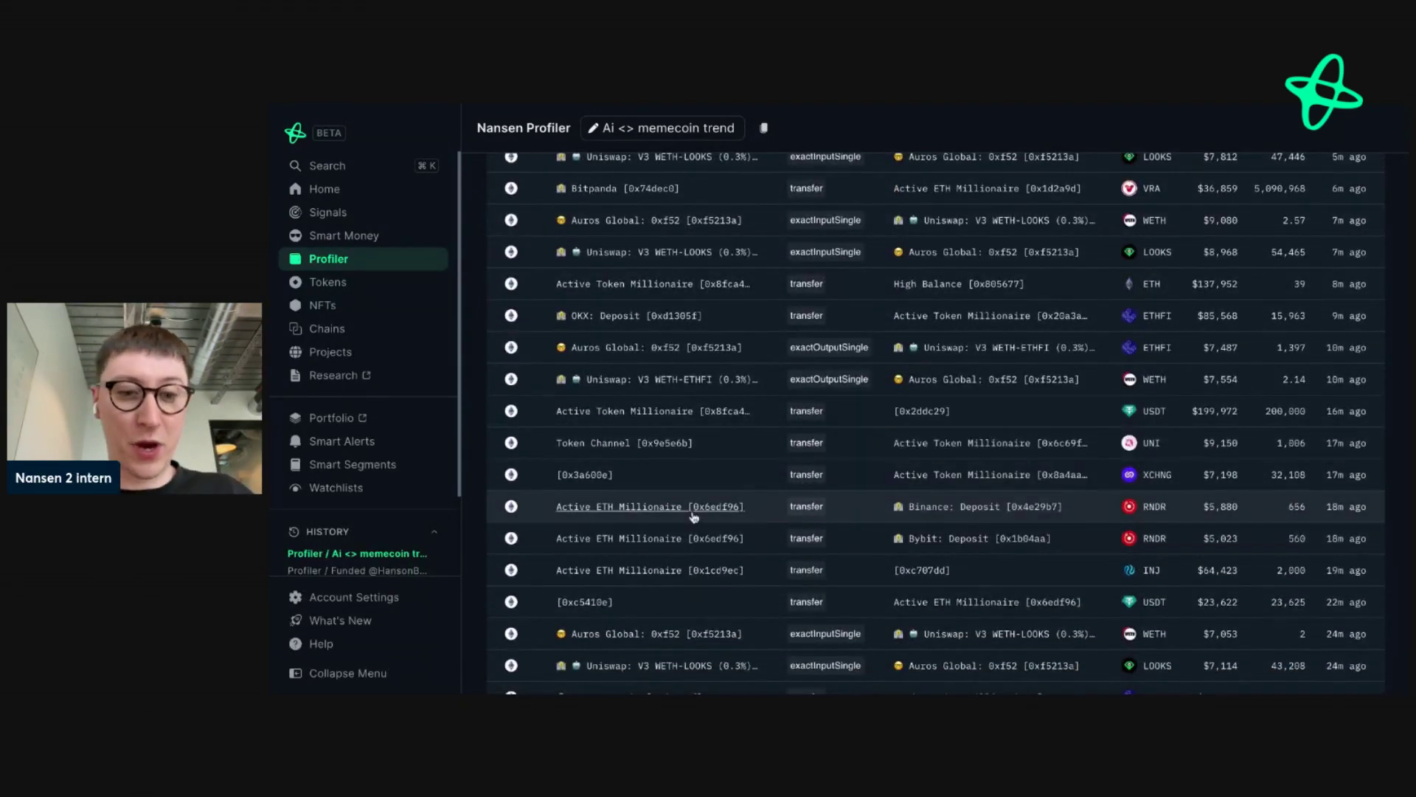
Open the Wallet Profiler for Token on the Active ETH Millionaire [0x6edf96] sender, showing 9,104 RNDR.
{"action": "left_click", "coordinate": [669, 509]}
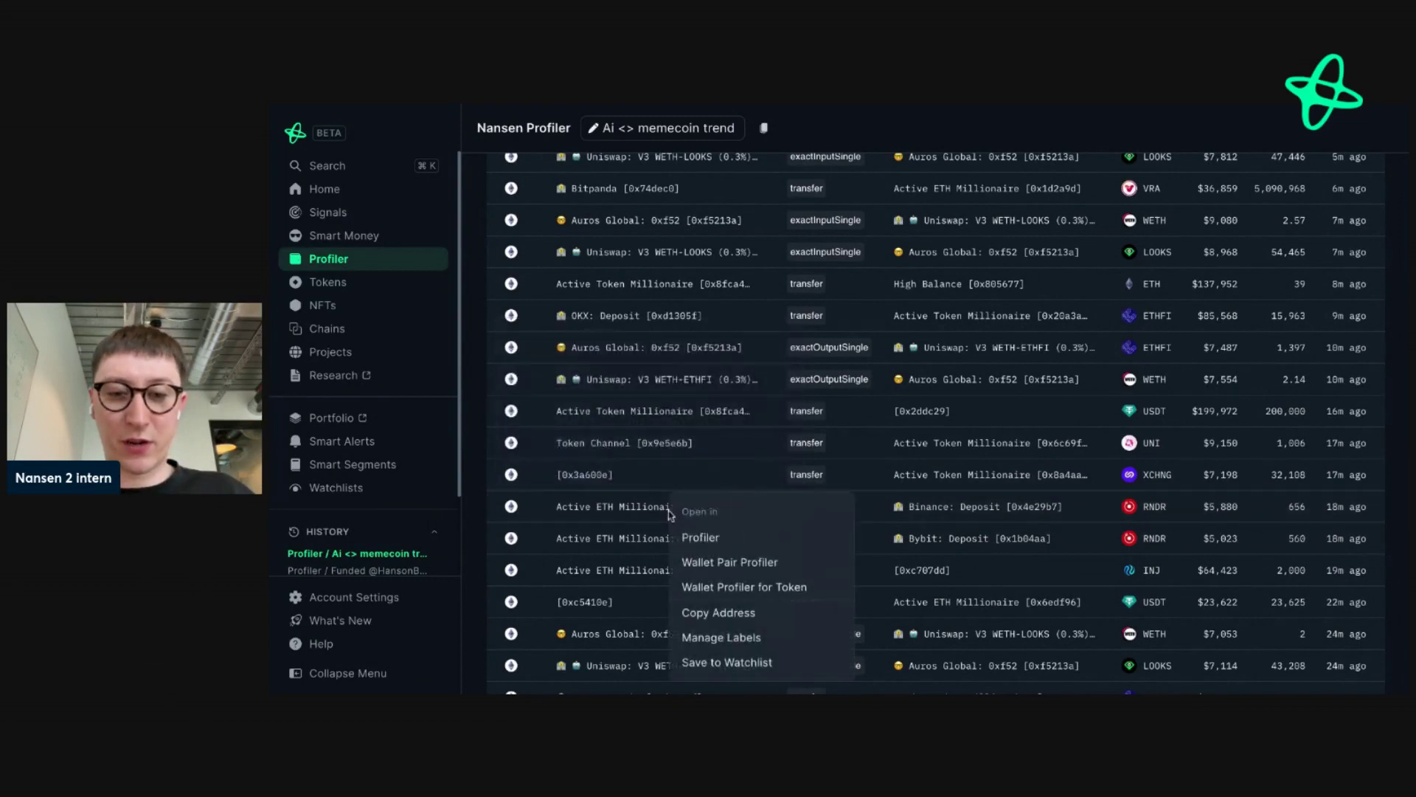
{"action": "left_click", "coordinate": [702, 586]}
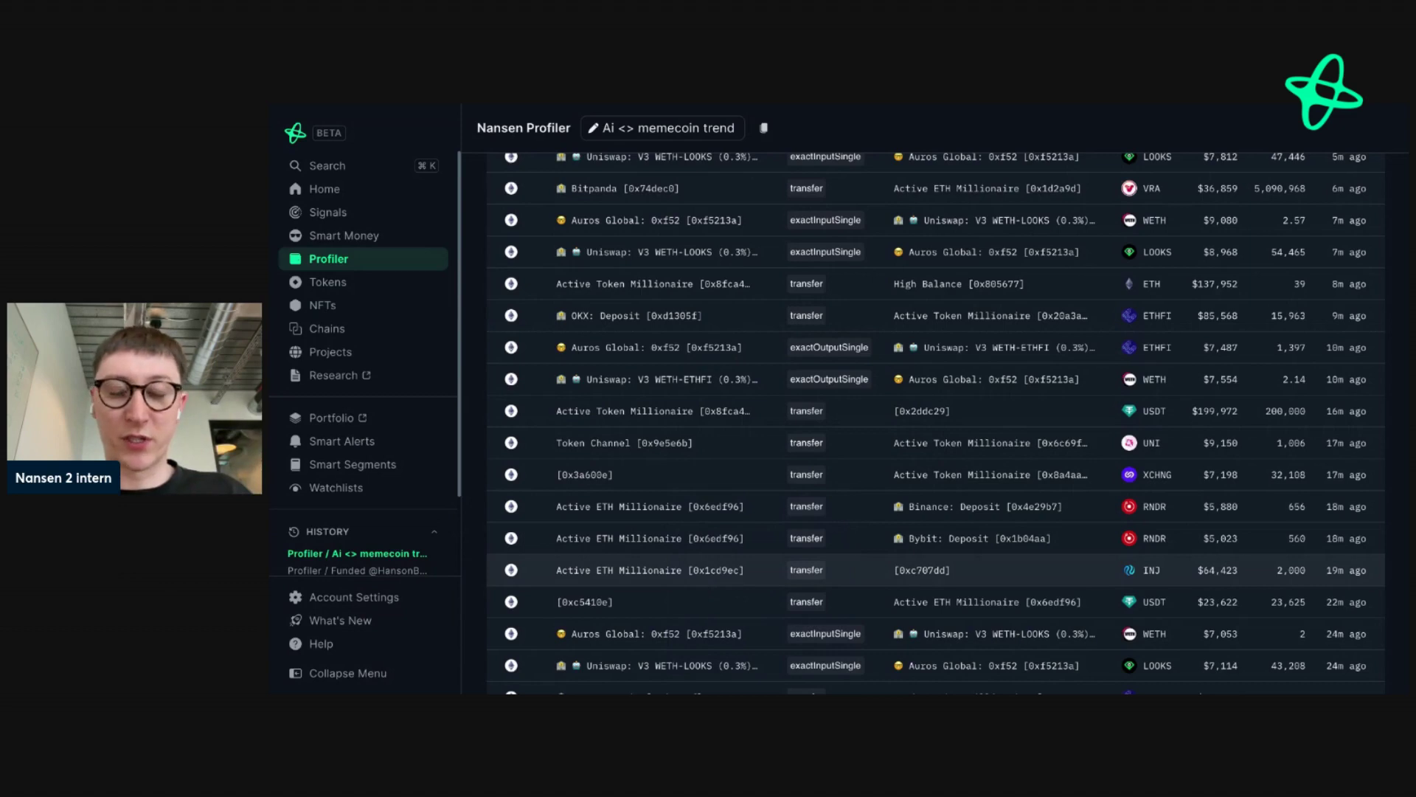
{"action": "left_click", "coordinate": [648, 540]}
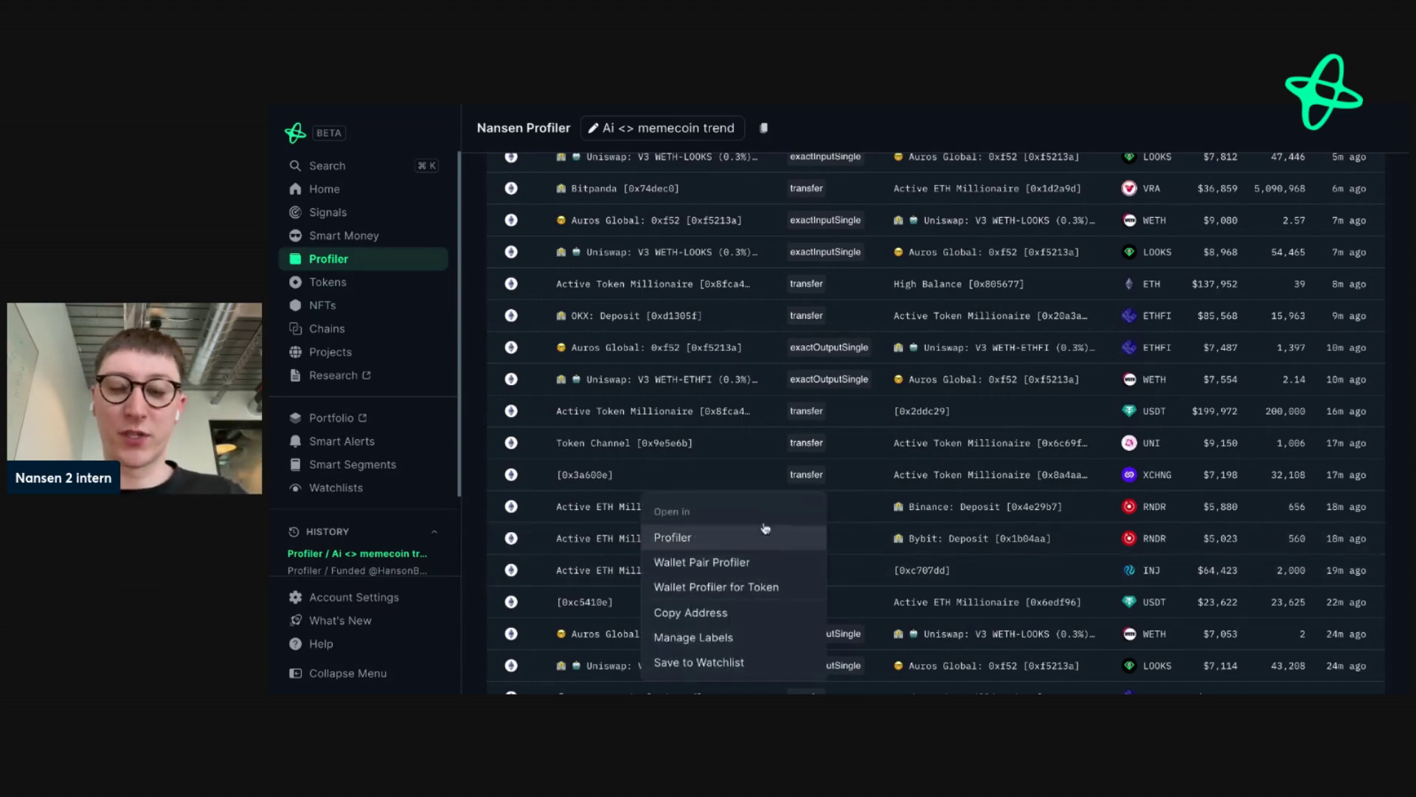
{"action": "left_click", "coordinate": [1083, 540]}
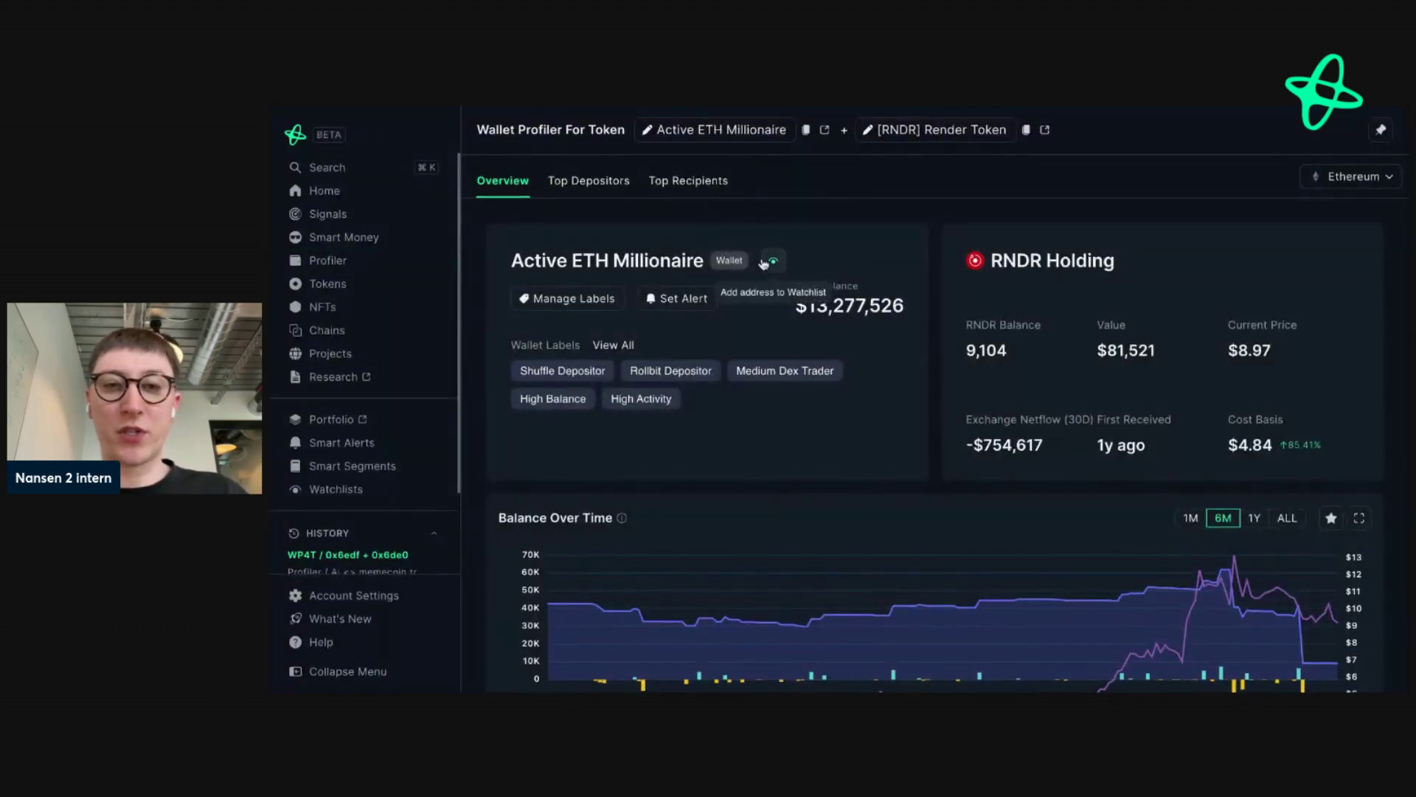
{"action": "scroll", "coordinate": [763, 263], "scroll_direction": "down", "scroll_amount": 7}
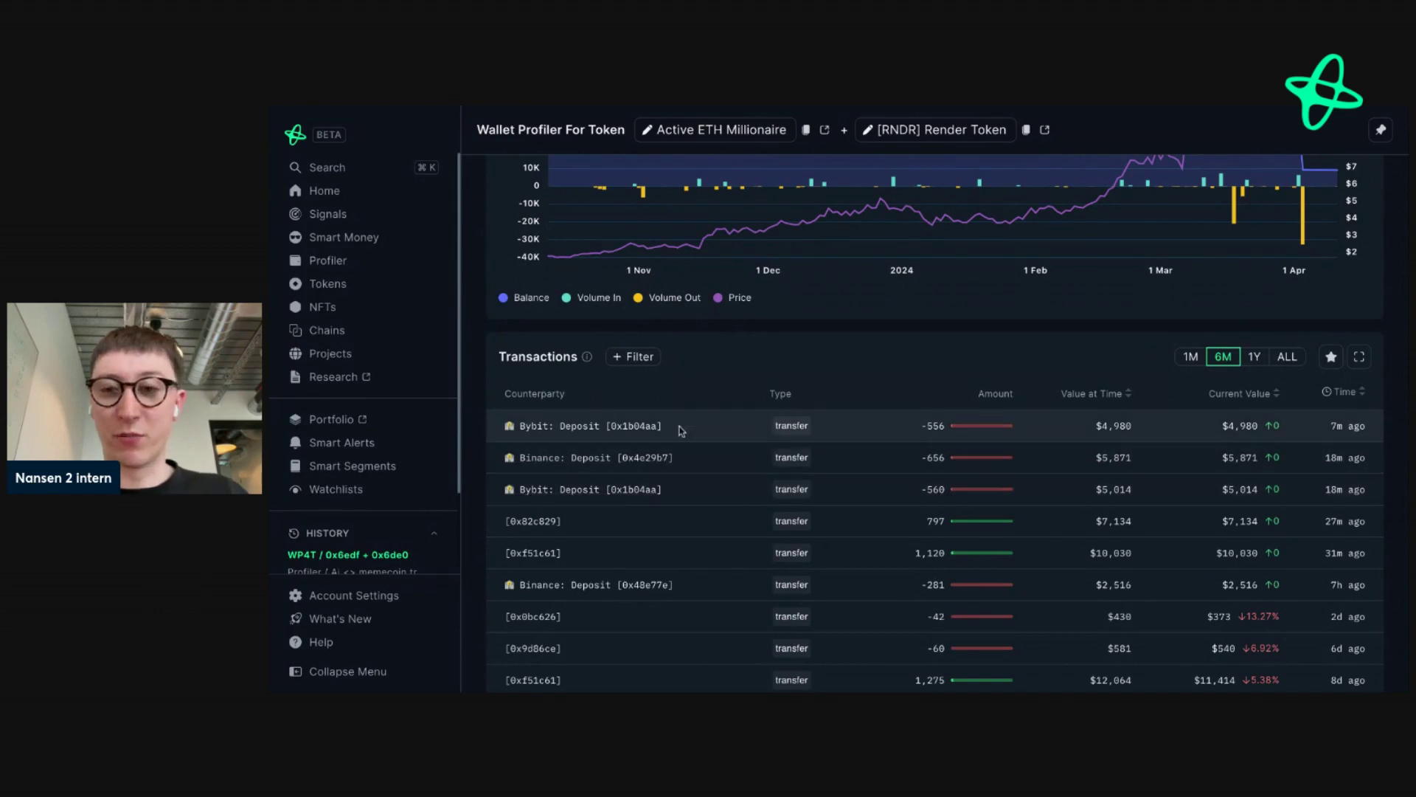
{"action": "scroll", "coordinate": [683, 450], "scroll_direction": "up", "scroll_amount": 4}
{"action": "scroll", "coordinate": [682, 431], "scroll_direction": "up", "scroll_amount": 2}
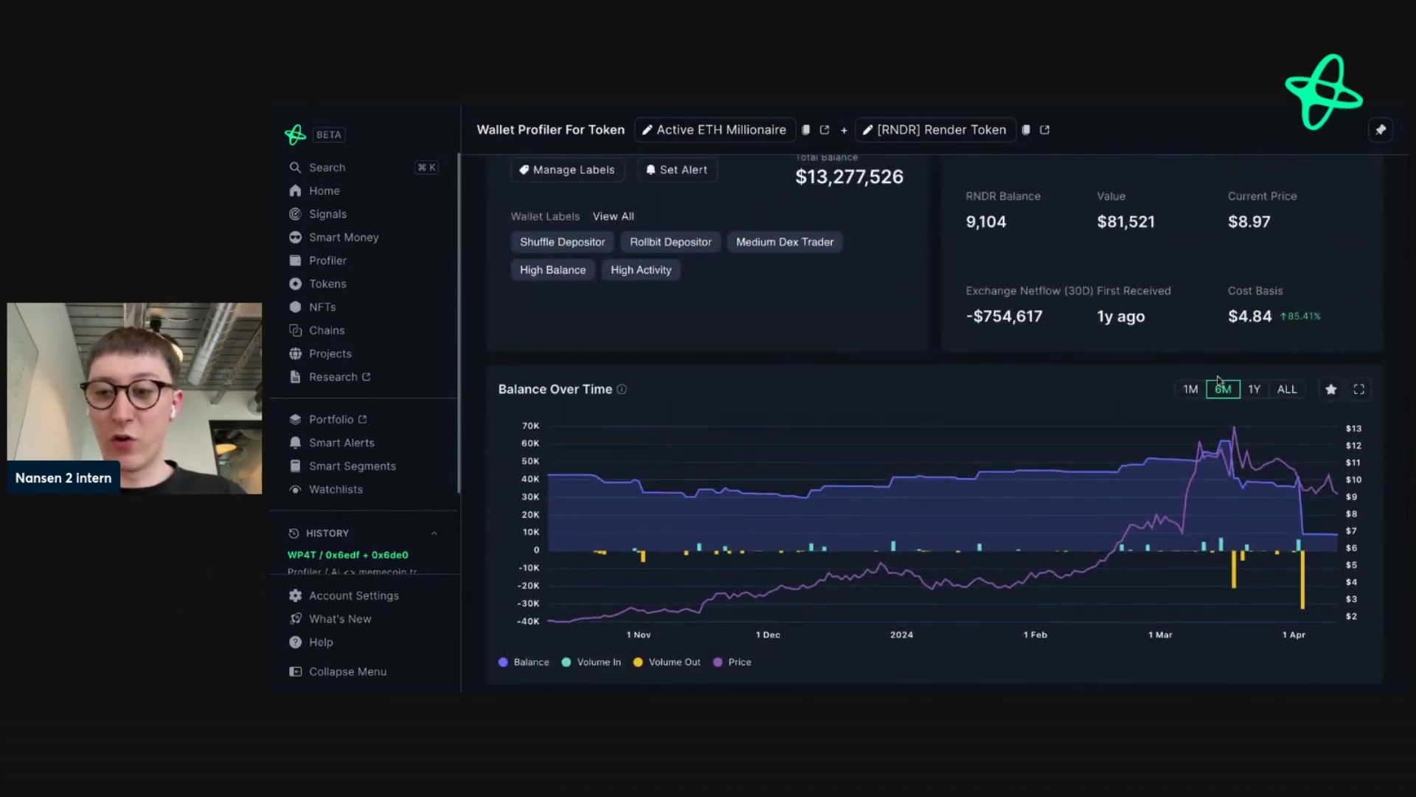
{"action": "mouse_move", "coordinate": [1274, 511]}
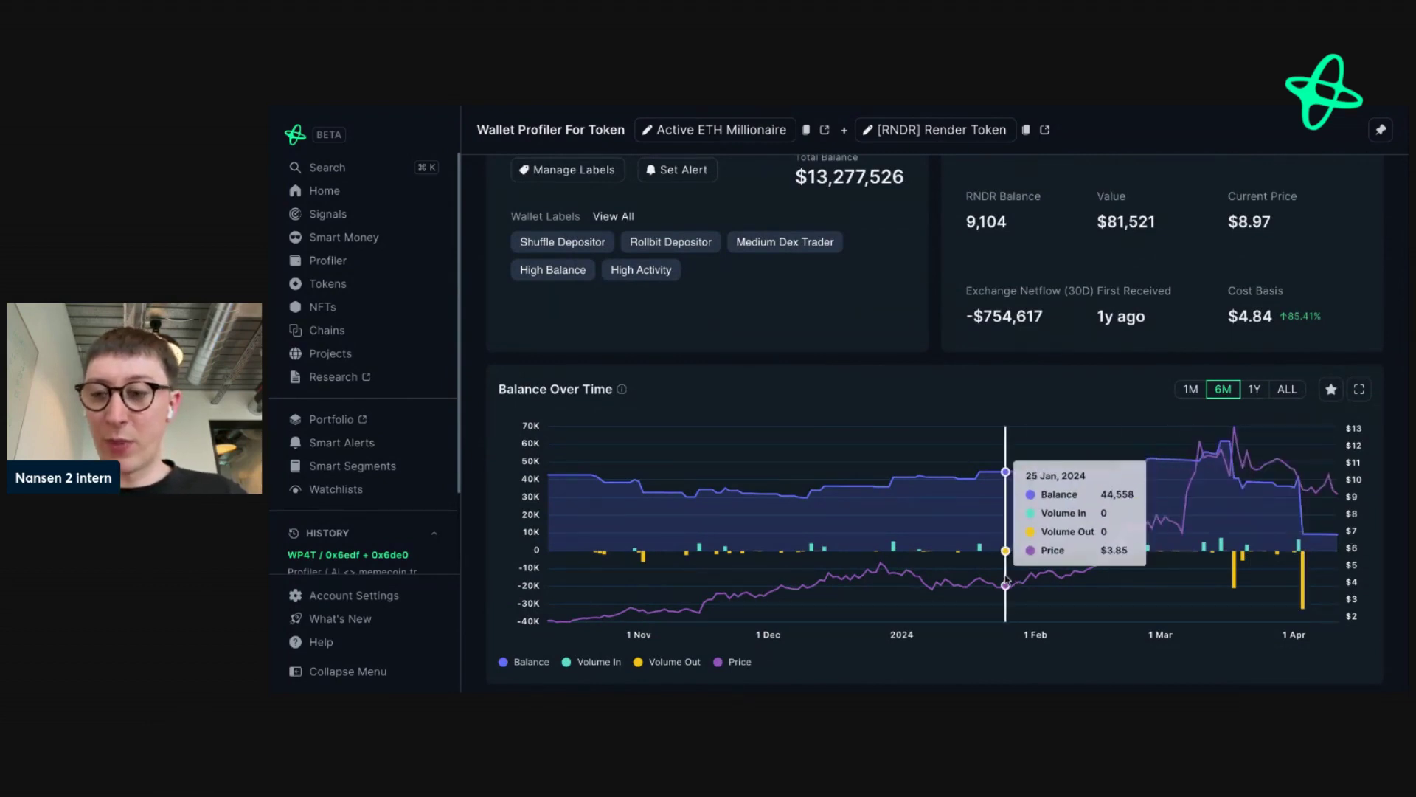
{"action": "scroll", "coordinate": [933, 620], "scroll_direction": "down", "scroll_amount": 1}
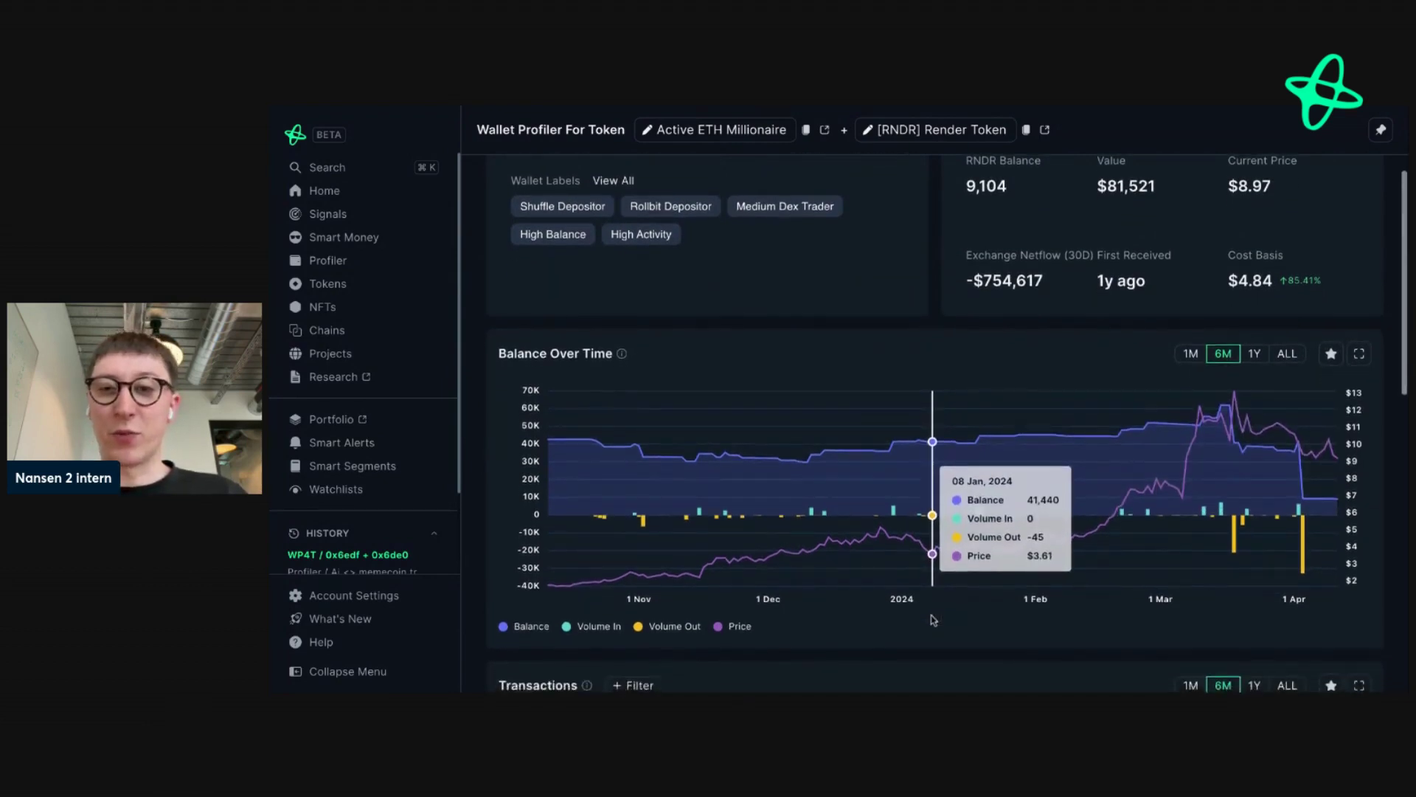
{"action": "scroll", "coordinate": [933, 620], "scroll_direction": "up", "scroll_amount": 3}
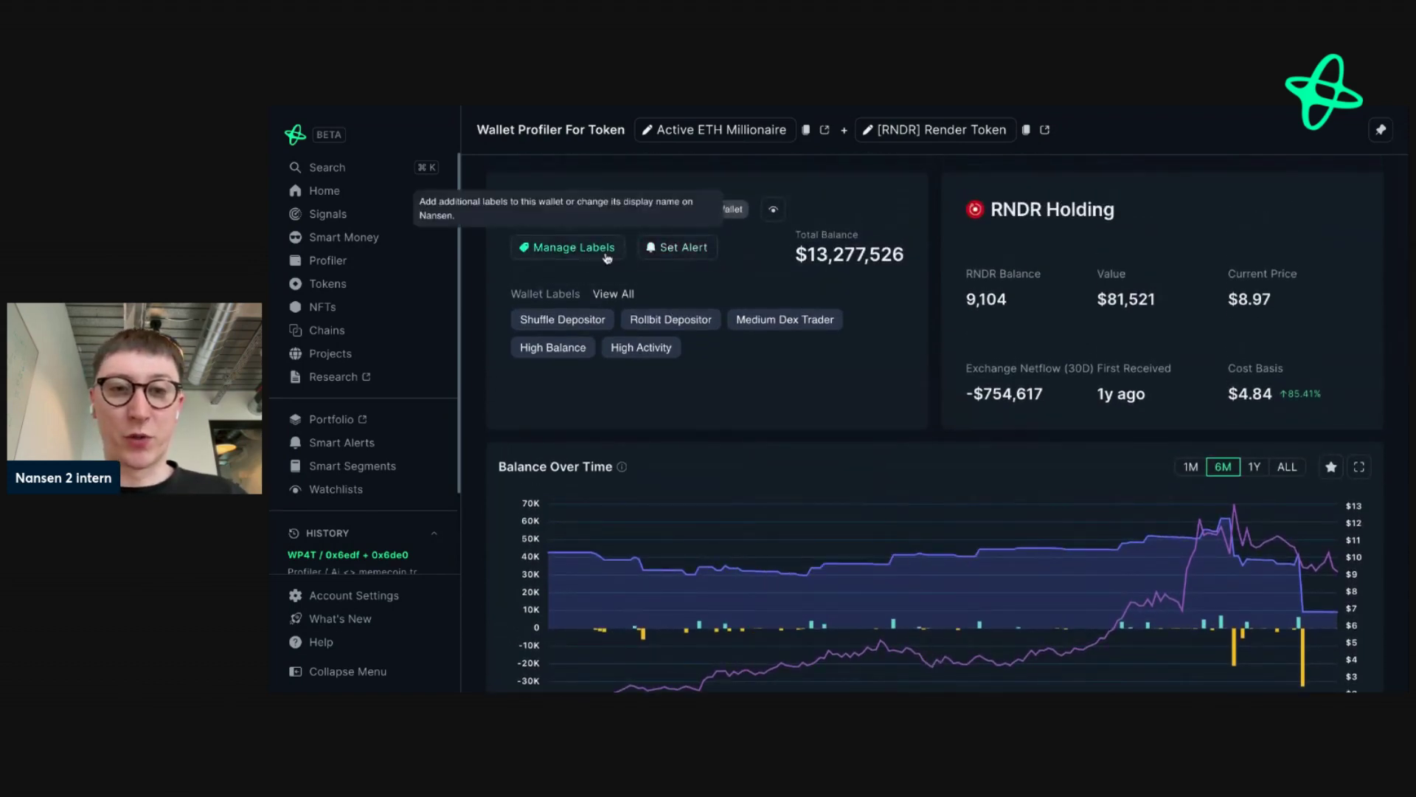
Add the Active ETH Millionaire wallet to the watchlist with additional labels 'AI <> memecoin' and 'rndr'.
{"action": "left_click", "coordinate": [772, 211]}
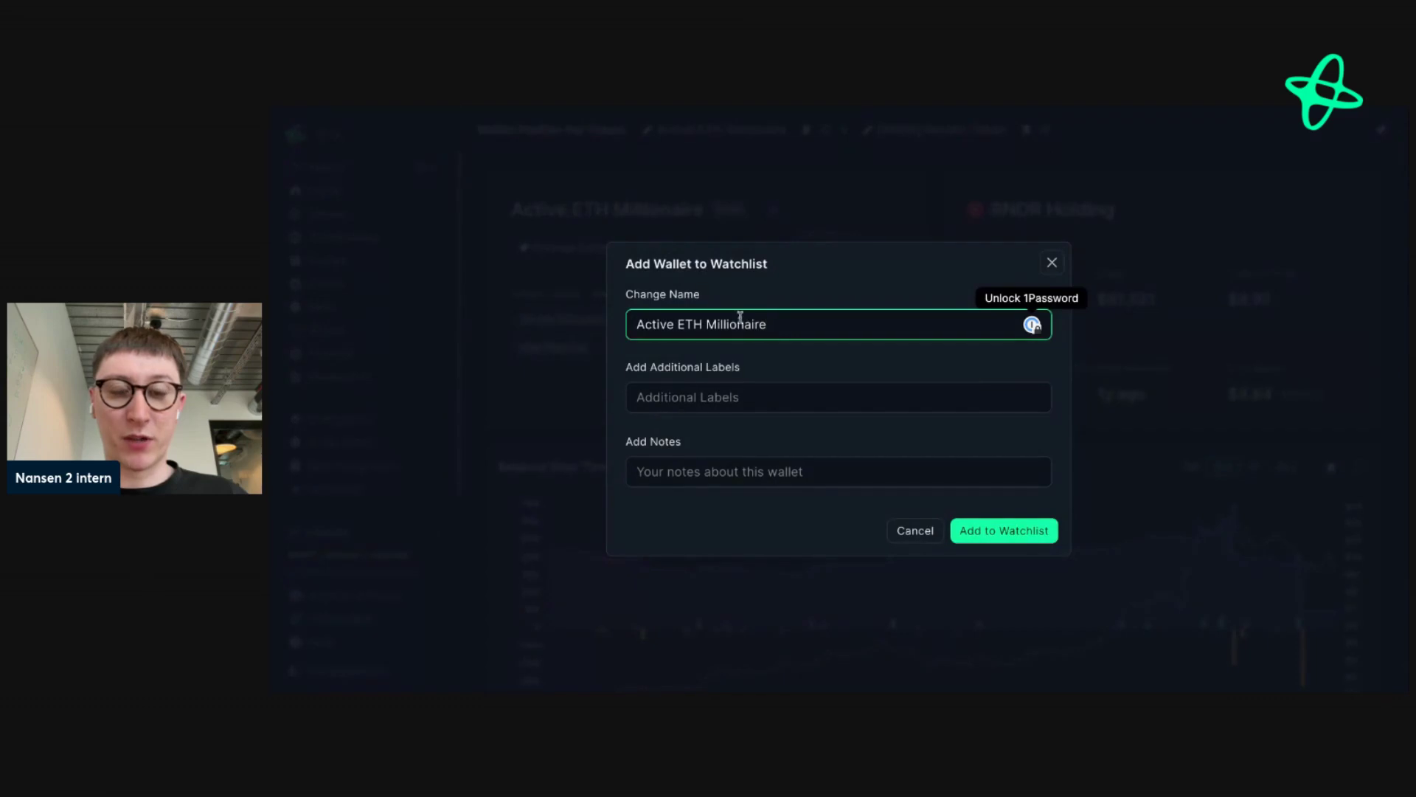
{"action": "left_click", "coordinate": [735, 398]}
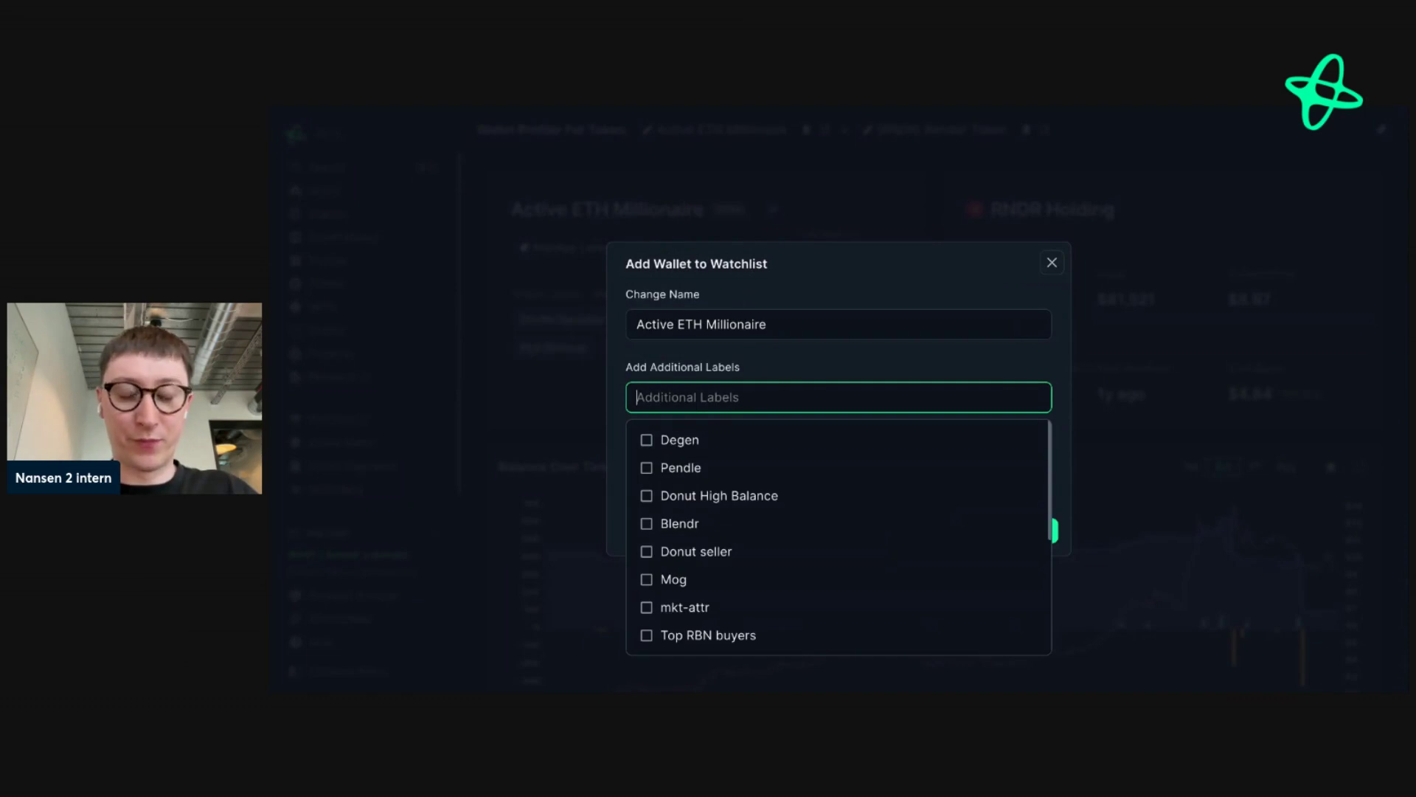
{"action": "type", "text": "AI <> "}
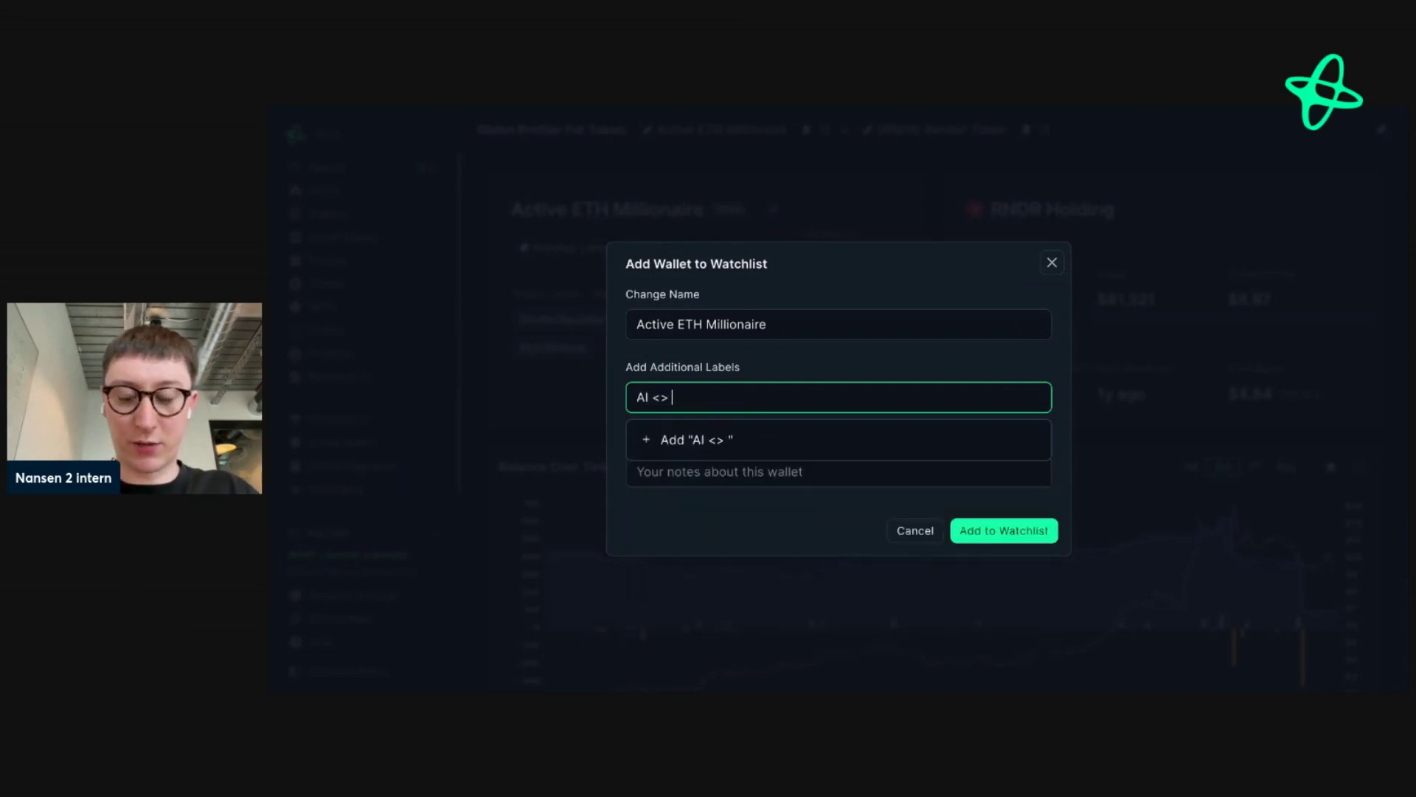
{"action": "type", "text": "memecoin"}
{"action": "key", "text": "Return"}
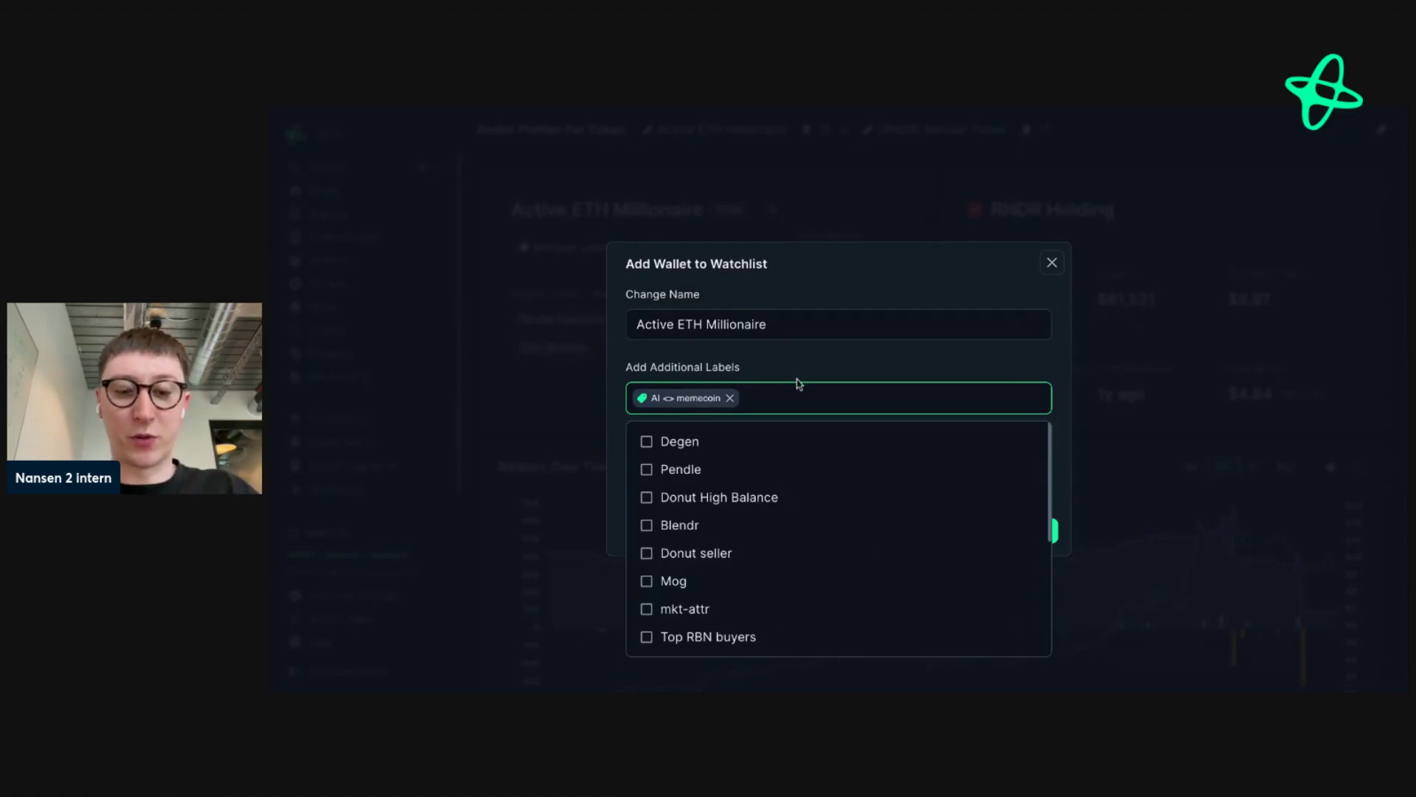
{"action": "type", "text": "rndr"}
{"action": "key", "text": "Return"}
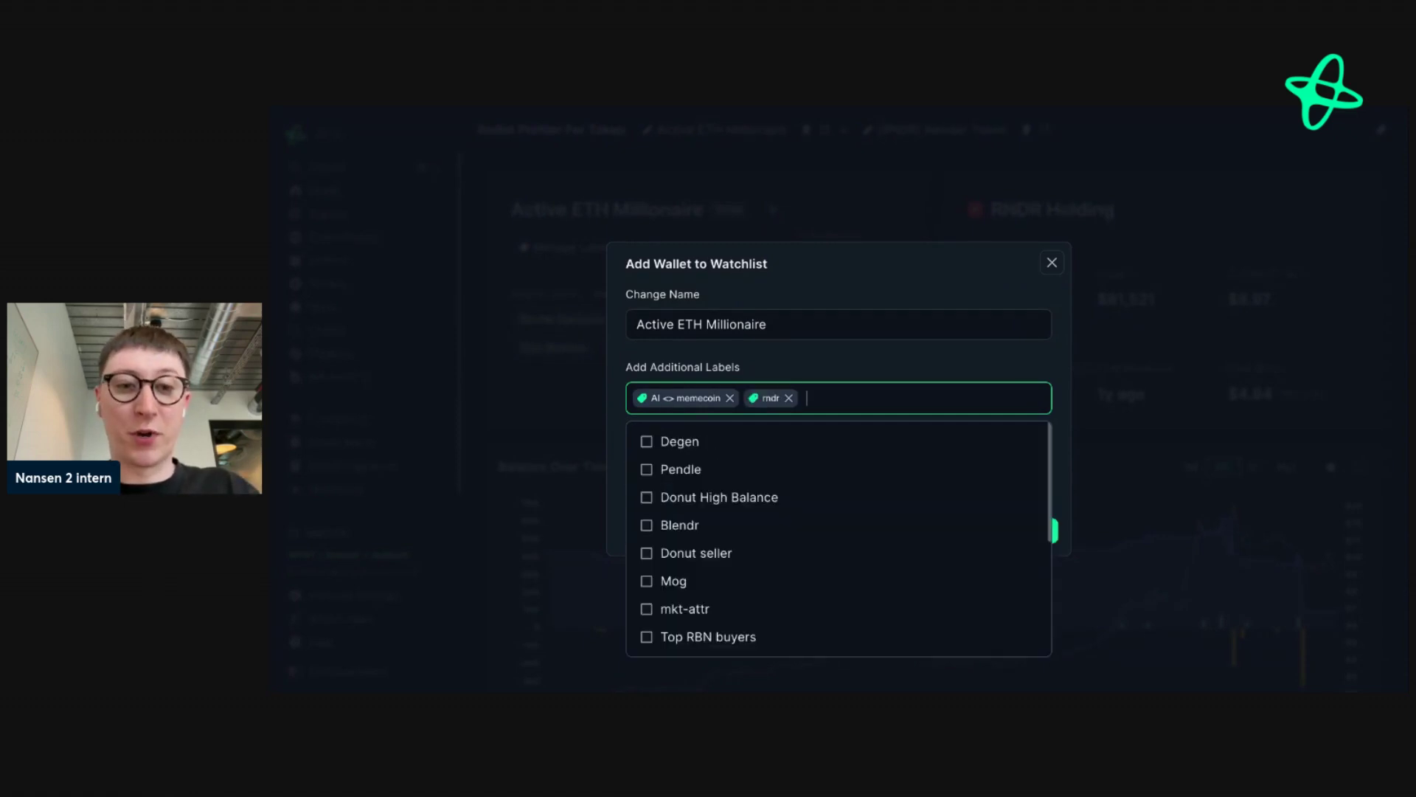
{"action": "left_click", "coordinate": [821, 371]}
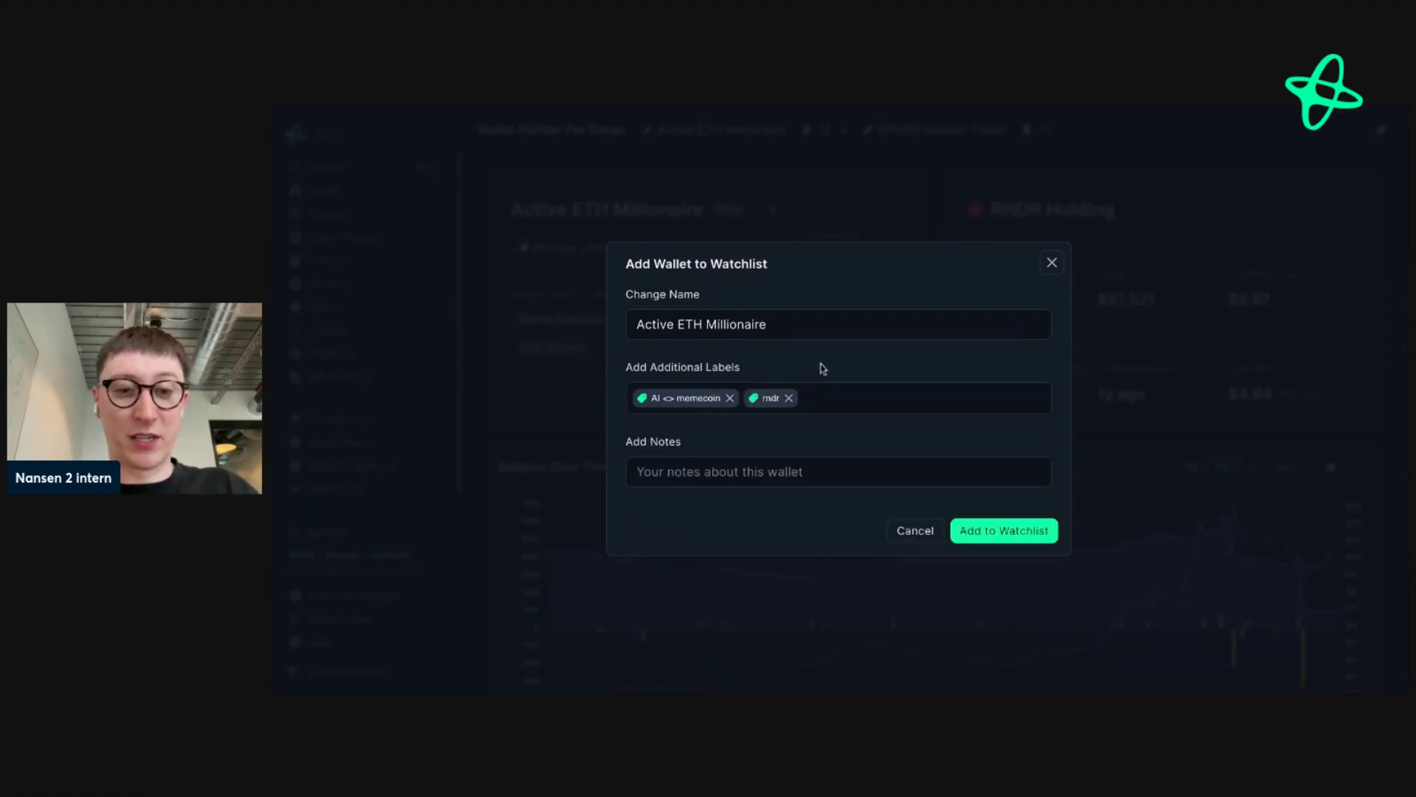
{"action": "left_click", "coordinate": [985, 530]}
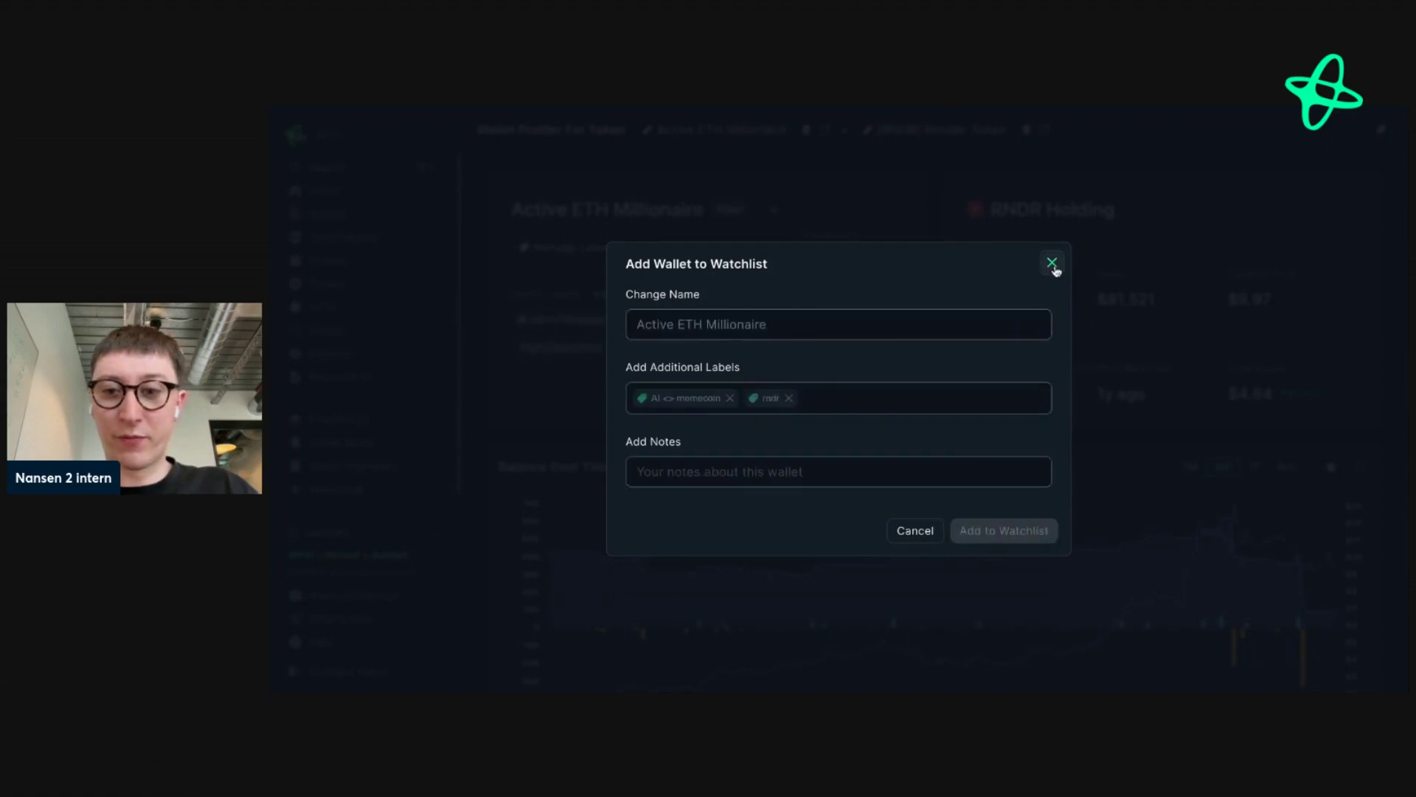